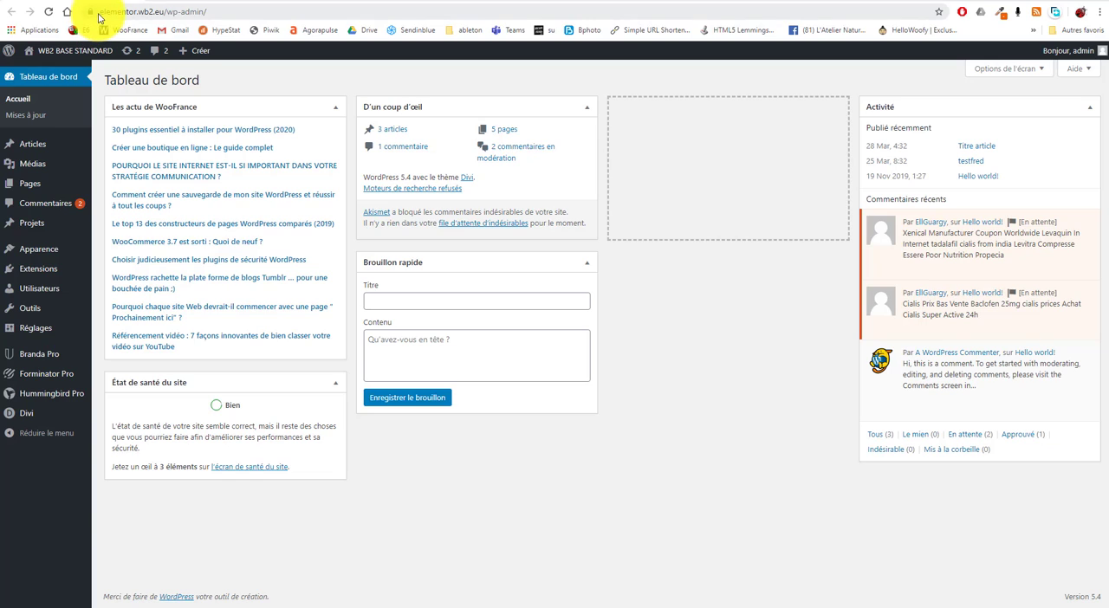
Step: Activate the Elementor plugin from the site's installed extensions
click(101, 12)
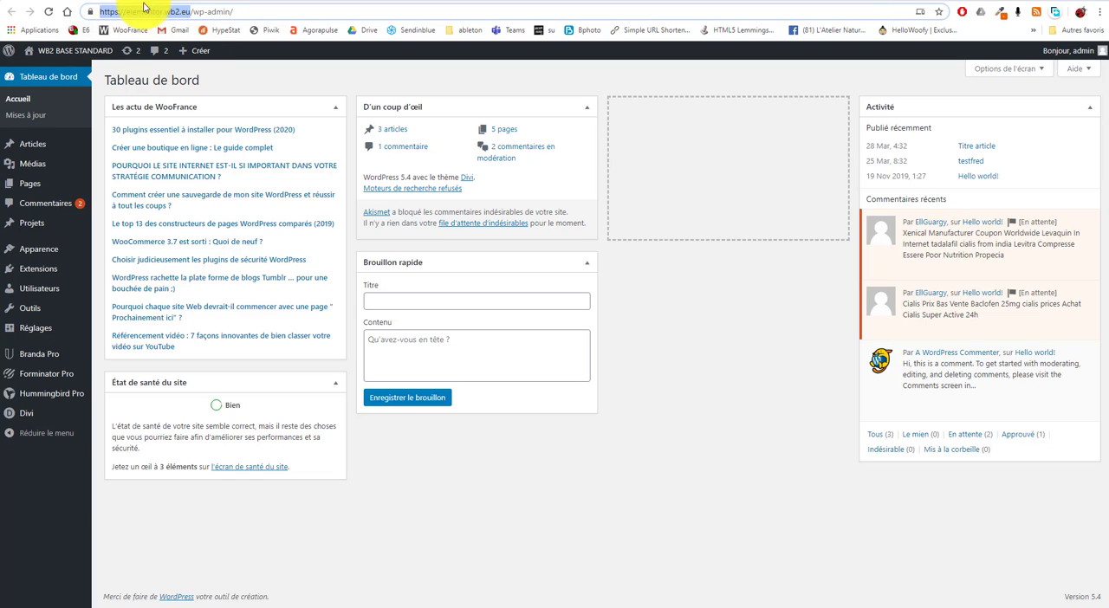
click(451, 573)
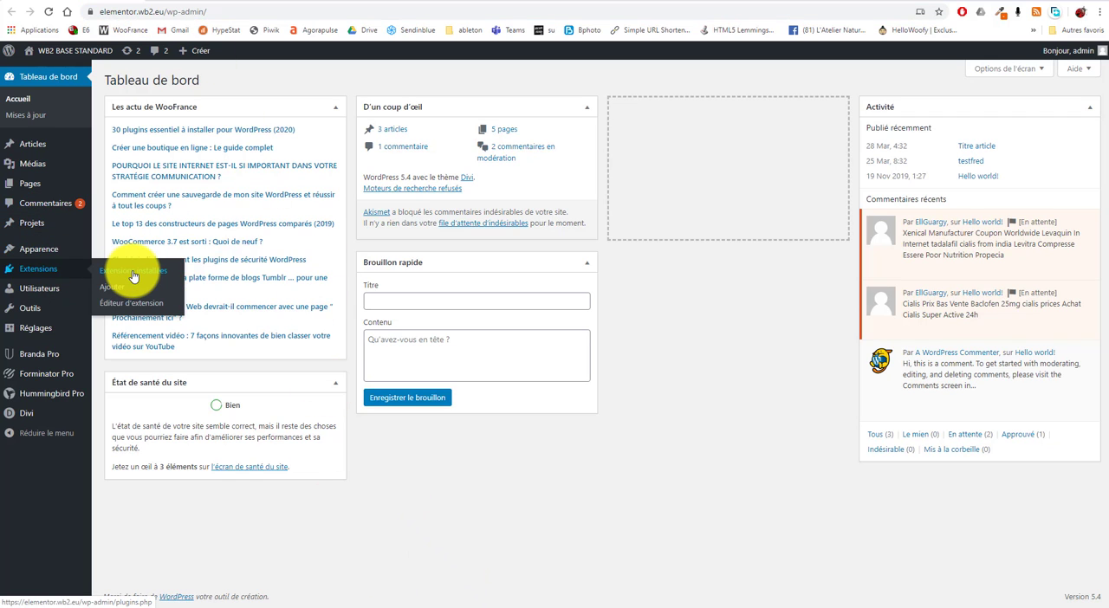
click(132, 276)
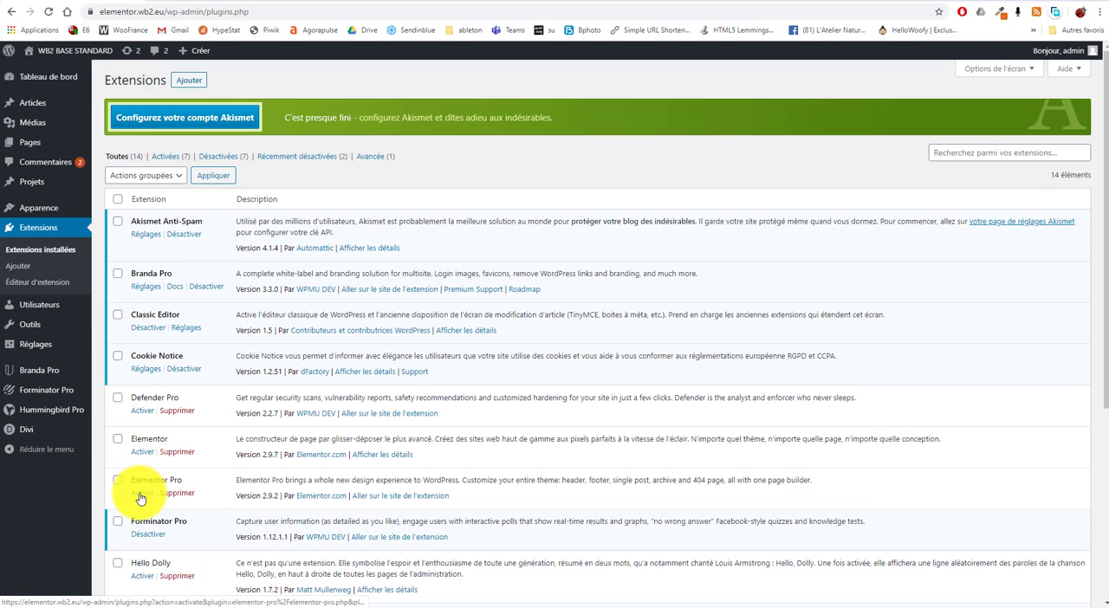
click(152, 450)
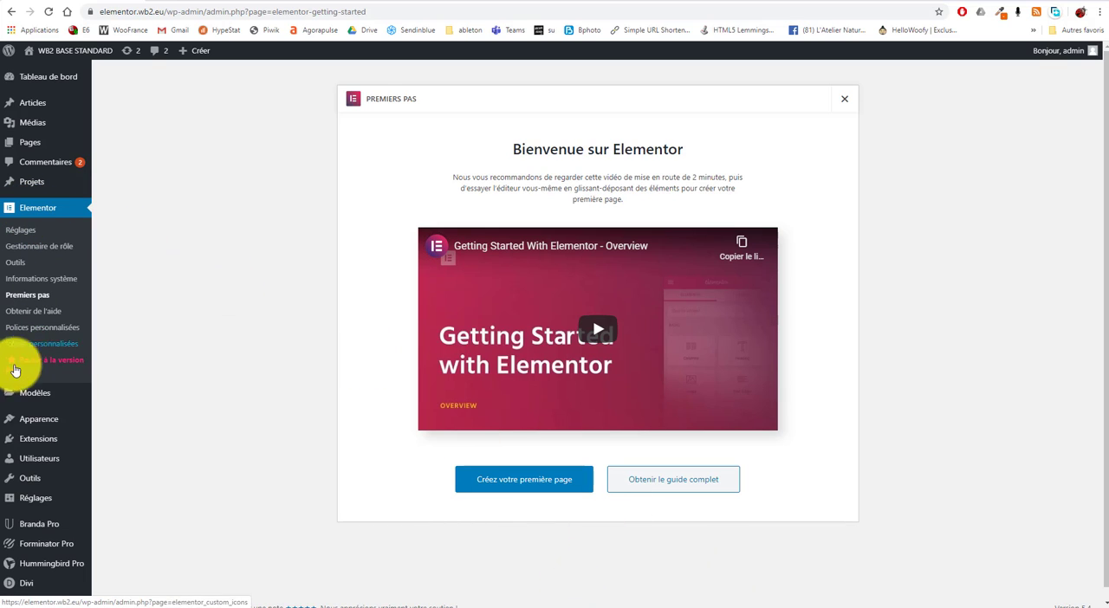
Step: Activate the Elementor Pro plugin and check both Elementor entries in the installed extensions
mouse_move(31, 440)
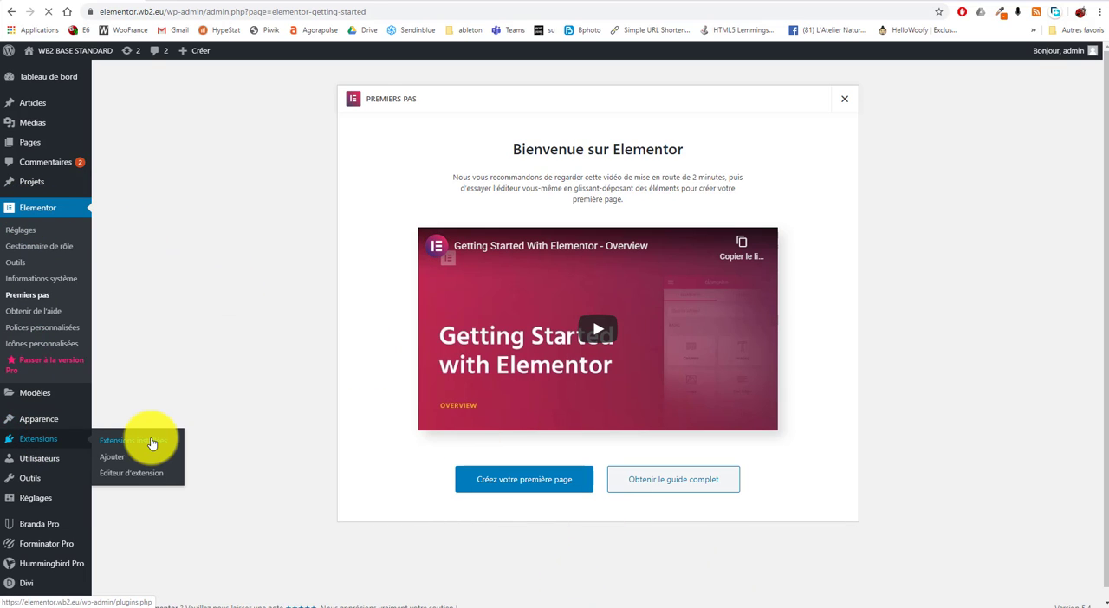
scroll(240, 376, down, 3)
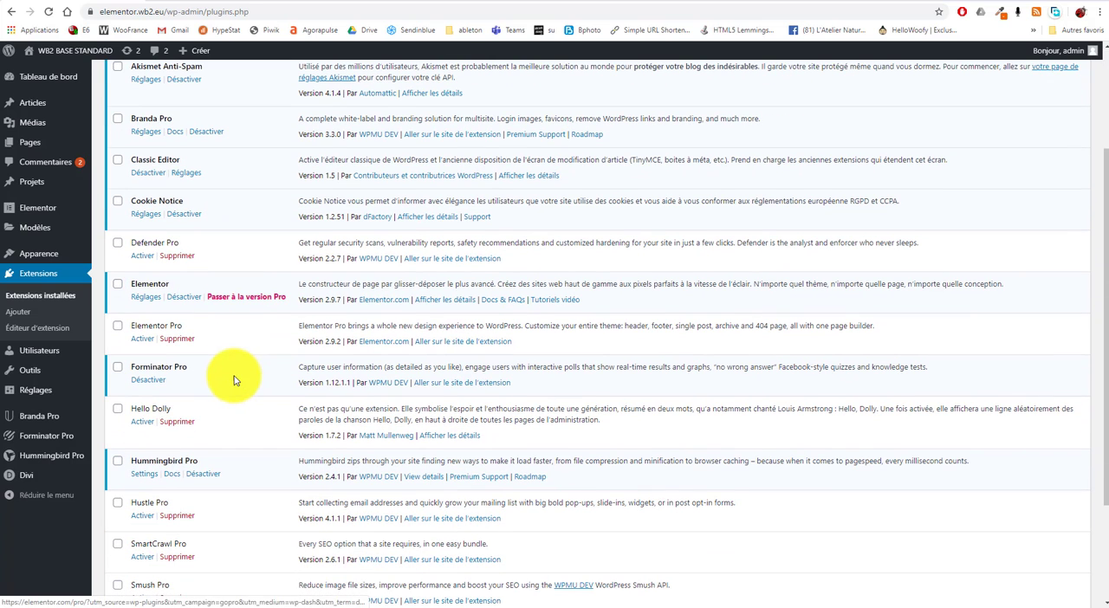
click(137, 342)
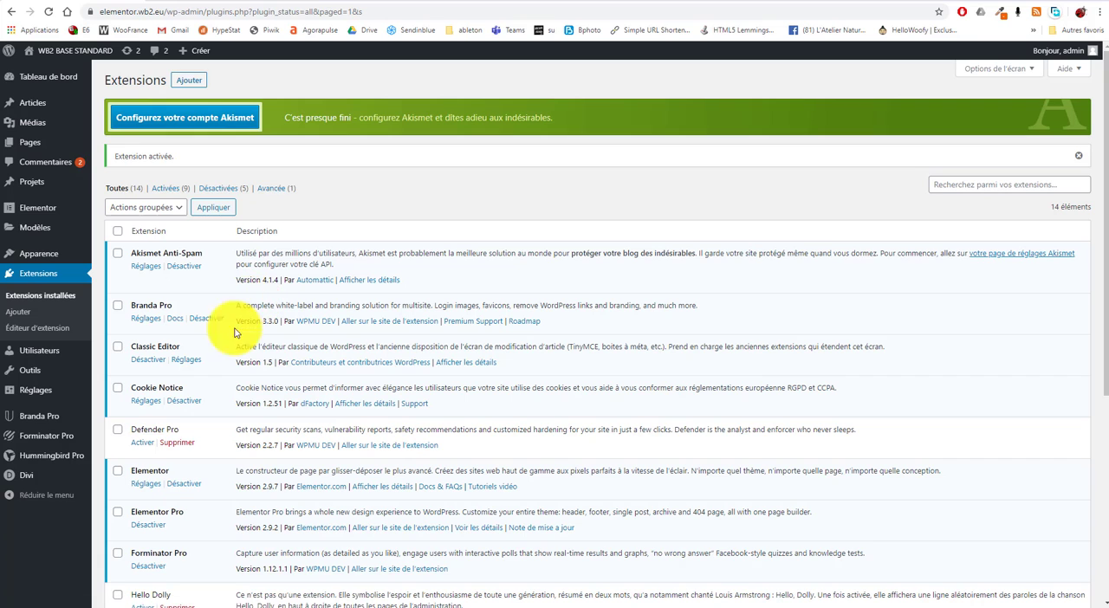
scroll(191, 433, down, 5)
scroll(201, 386, up, 3)
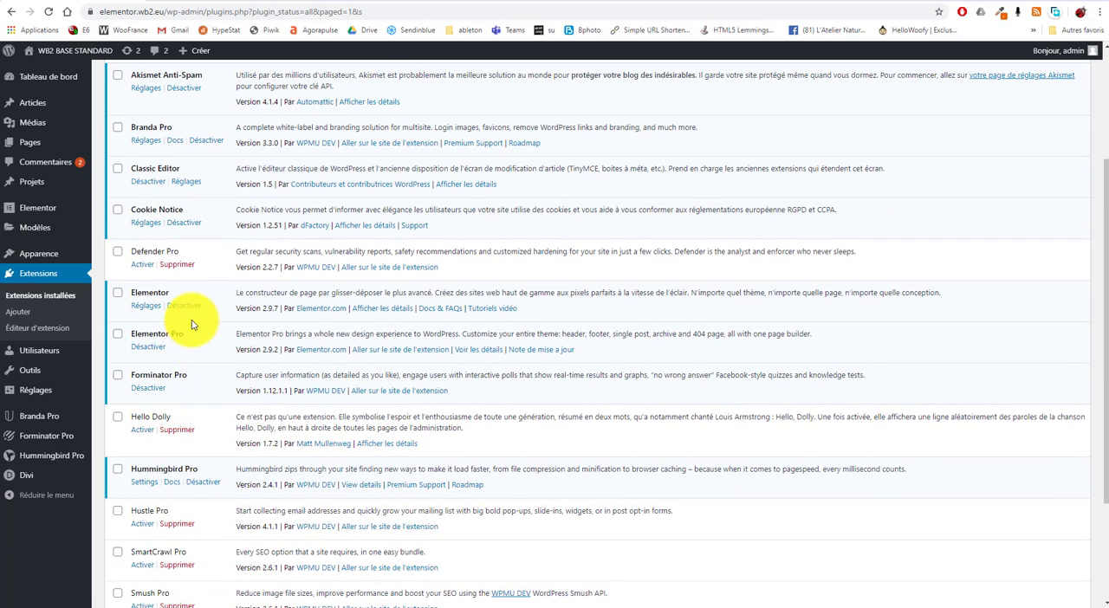
drag(208, 336, 138, 337)
drag(184, 295, 124, 298)
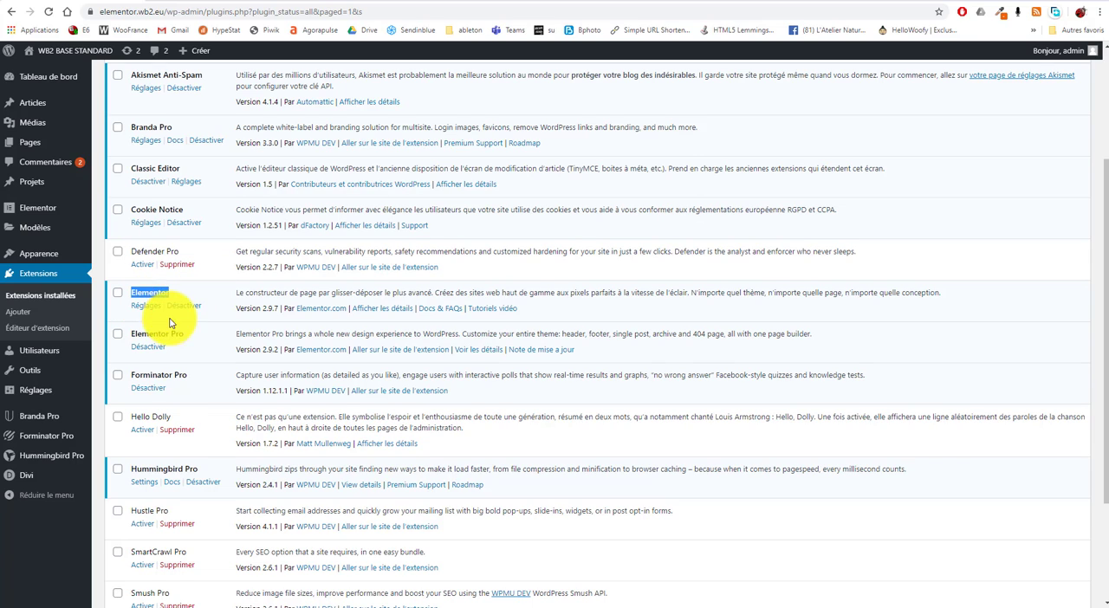
click(200, 344)
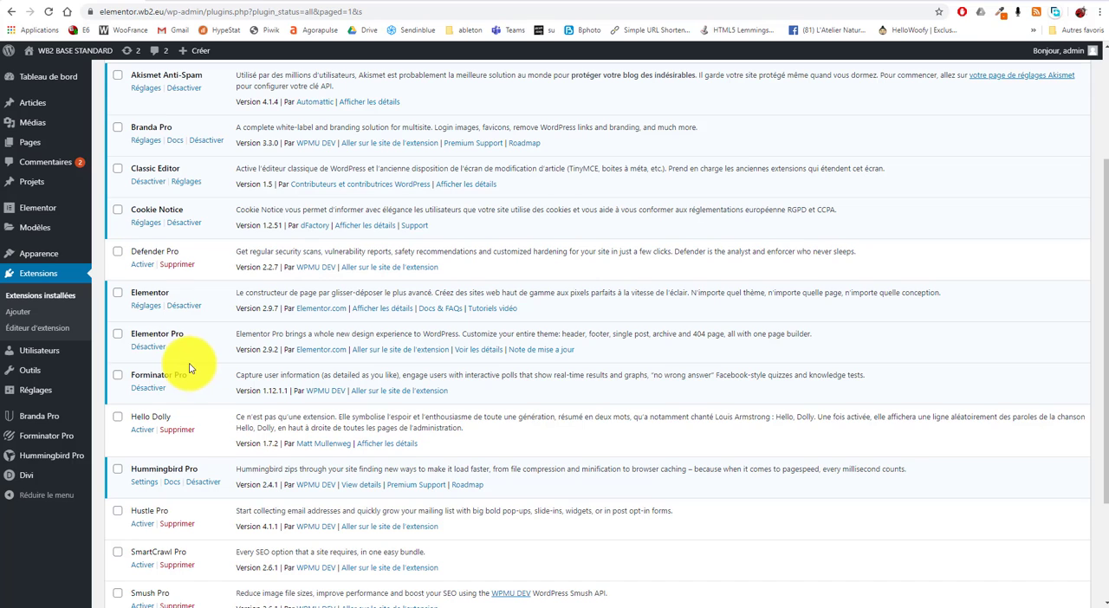
Step: Activate the OceanWP theme in place of Divi
scroll(189, 363, up, 2)
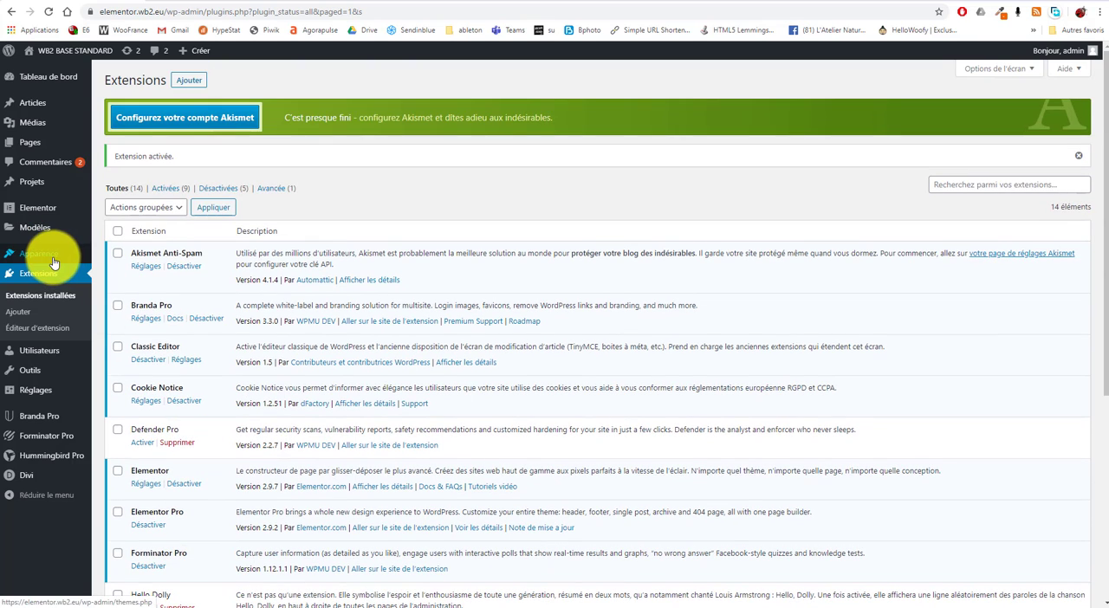
mouse_move(90, 262)
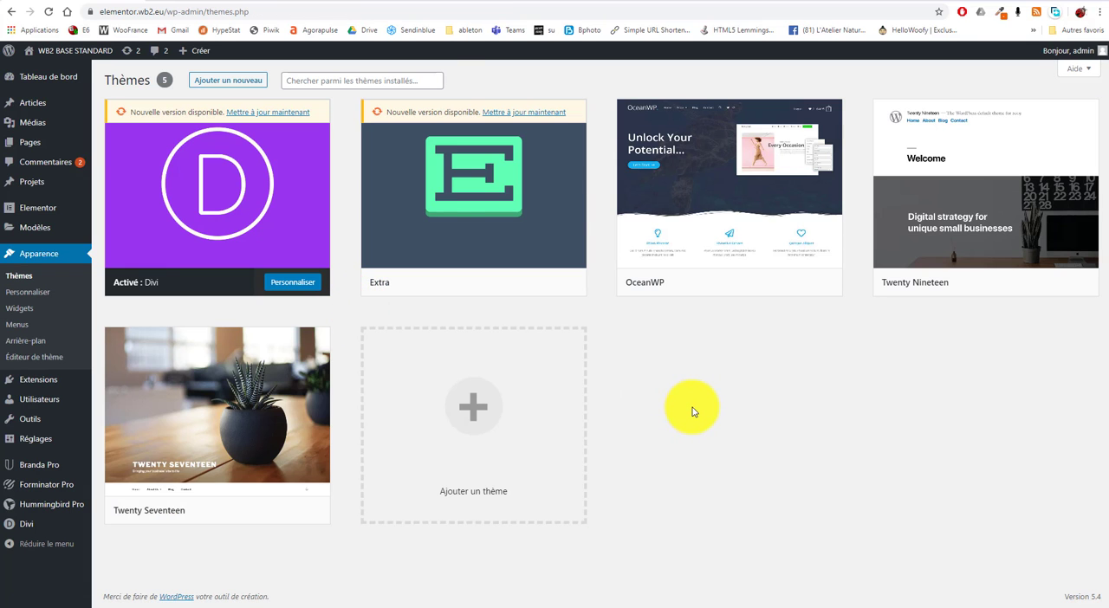
mouse_move(698, 183)
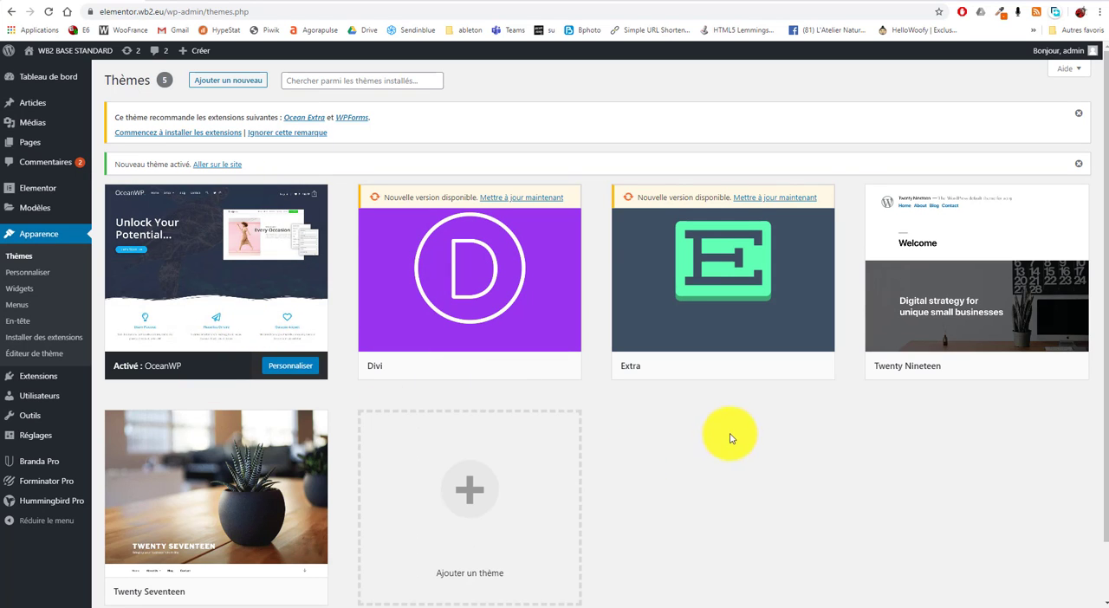
Step: Open the public site in a new tab and examine how the Accueil page's Divi content displays with OceanWP
mouse_move(81, 53)
right_click(67, 72)
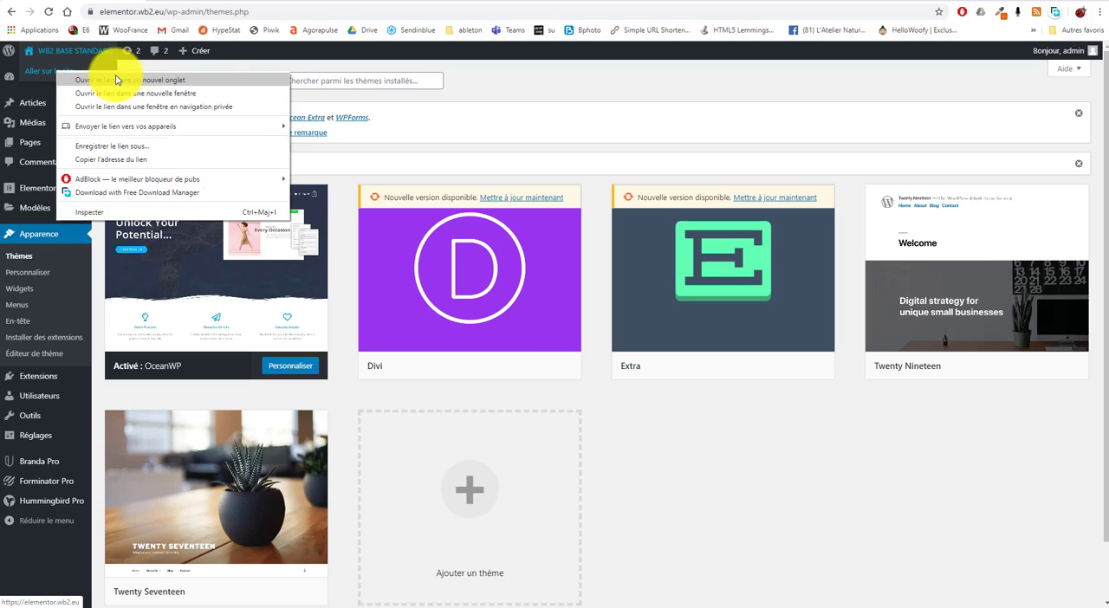
click(116, 80)
click(239, 1)
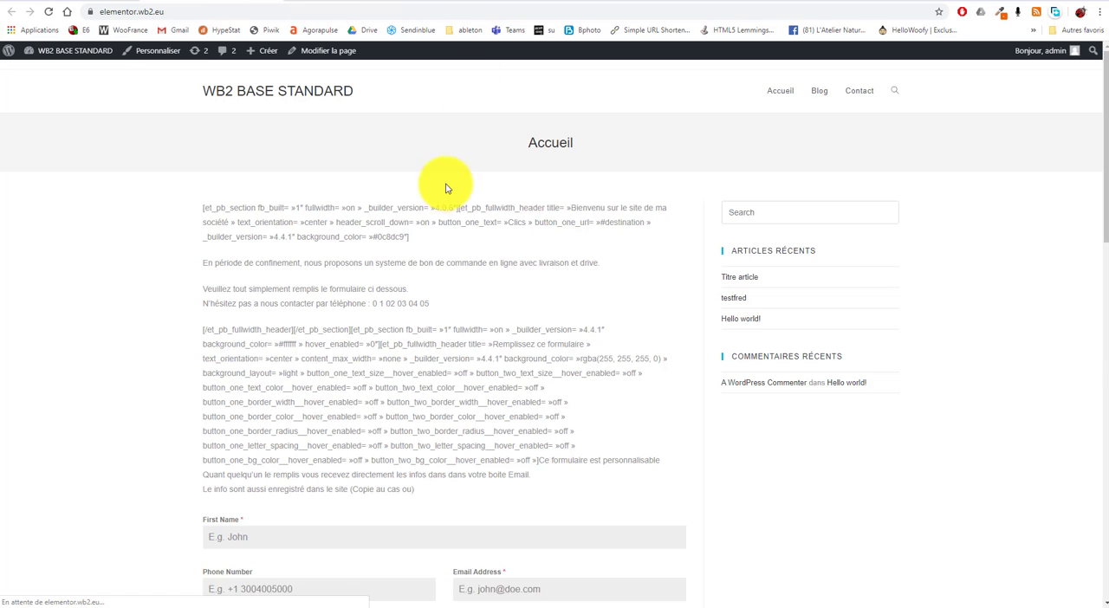
scroll(315, 255, down, 9)
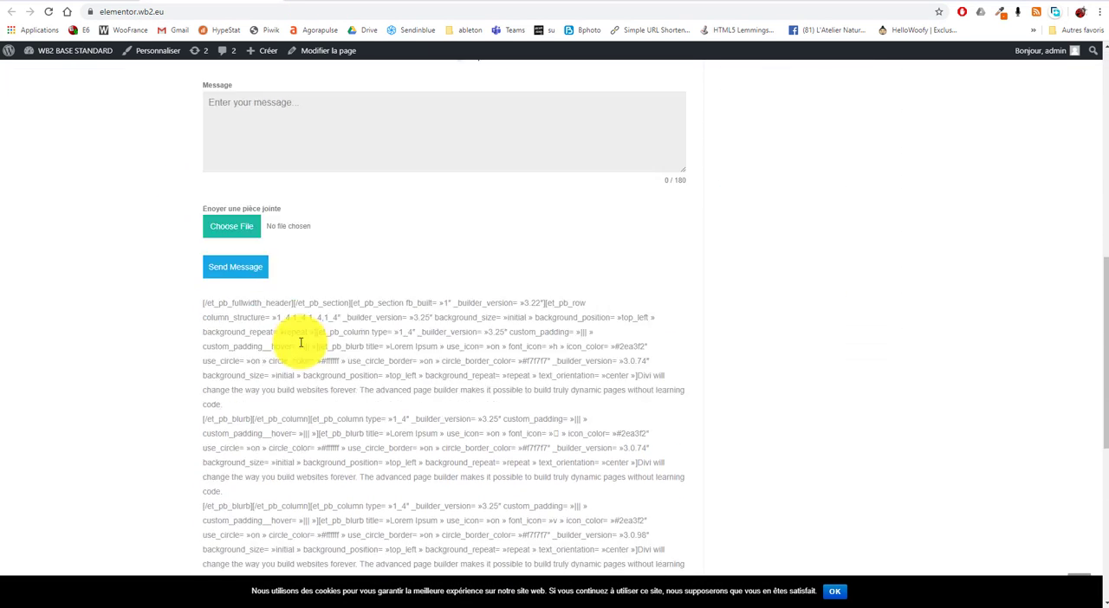
scroll(297, 329, up, 10)
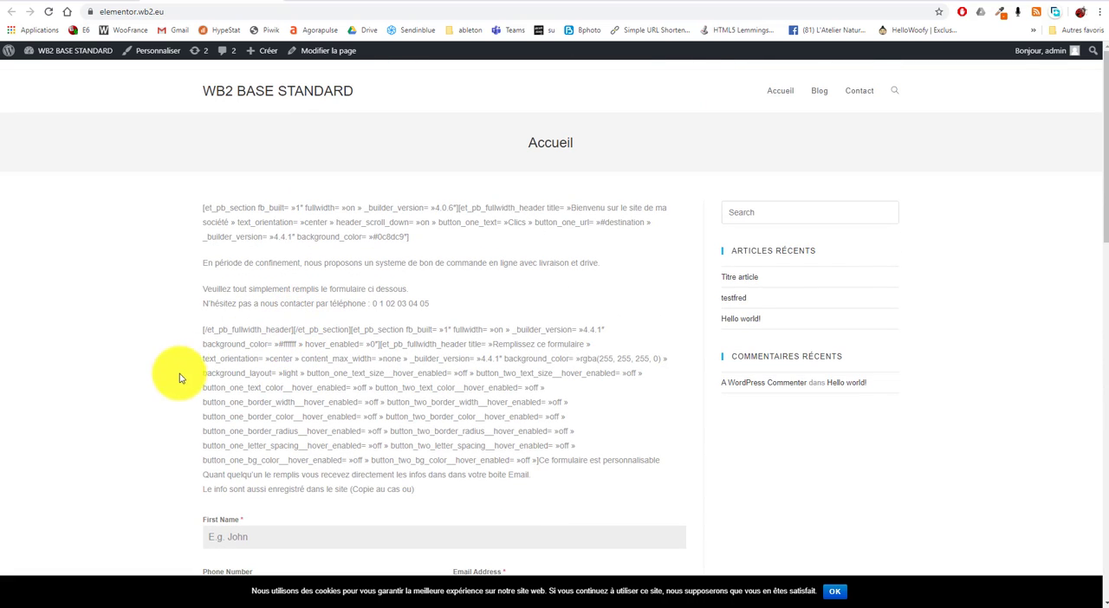
drag(201, 211, 537, 498)
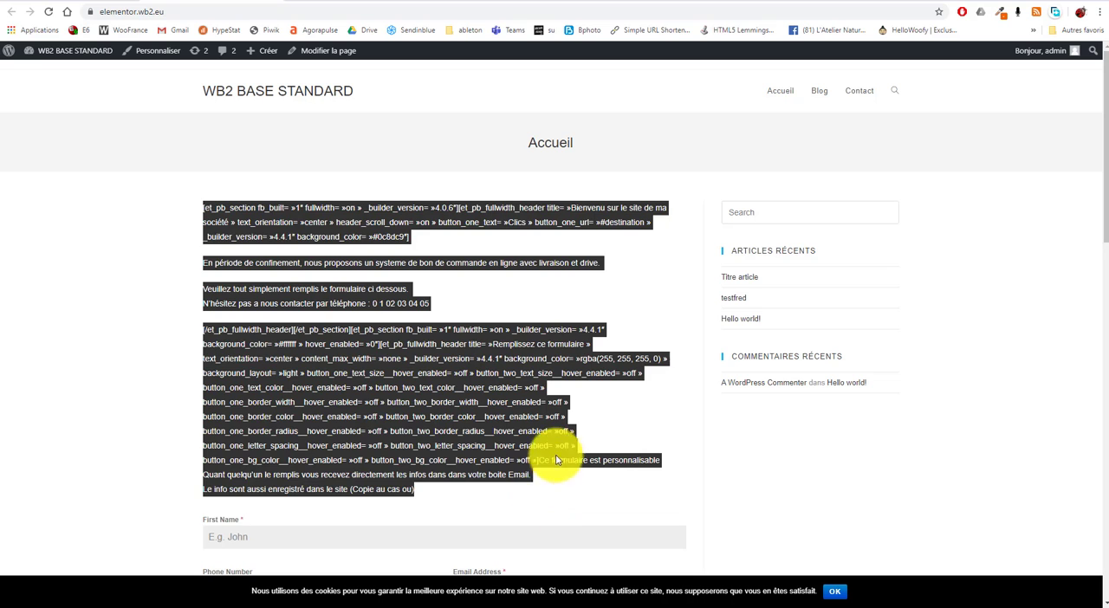
drag(451, 498, 179, 208)
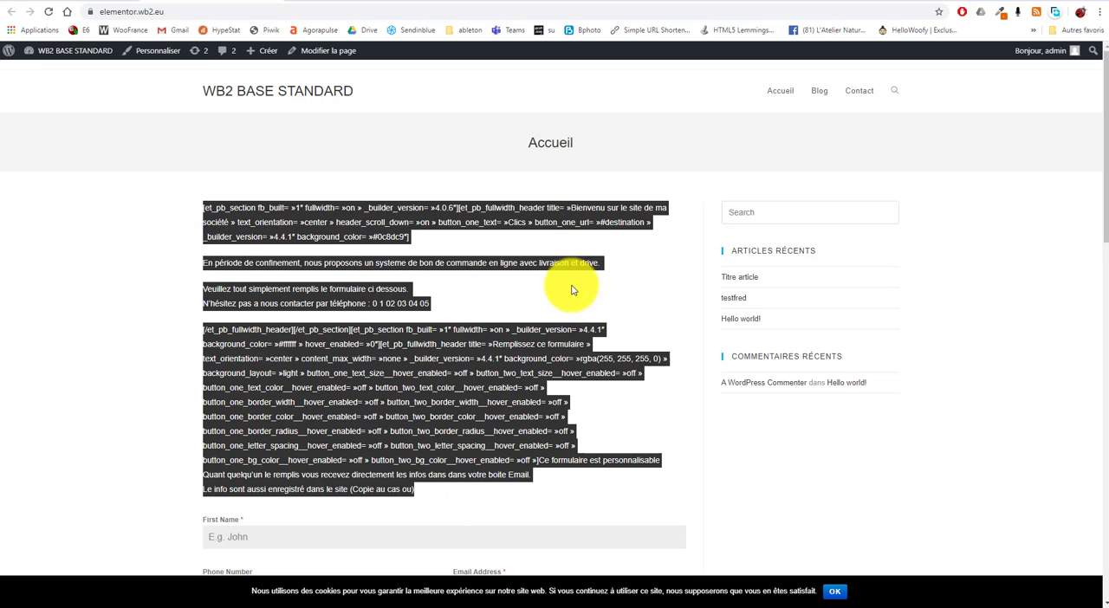
scroll(471, 310, down, 7)
scroll(366, 328, up, 10)
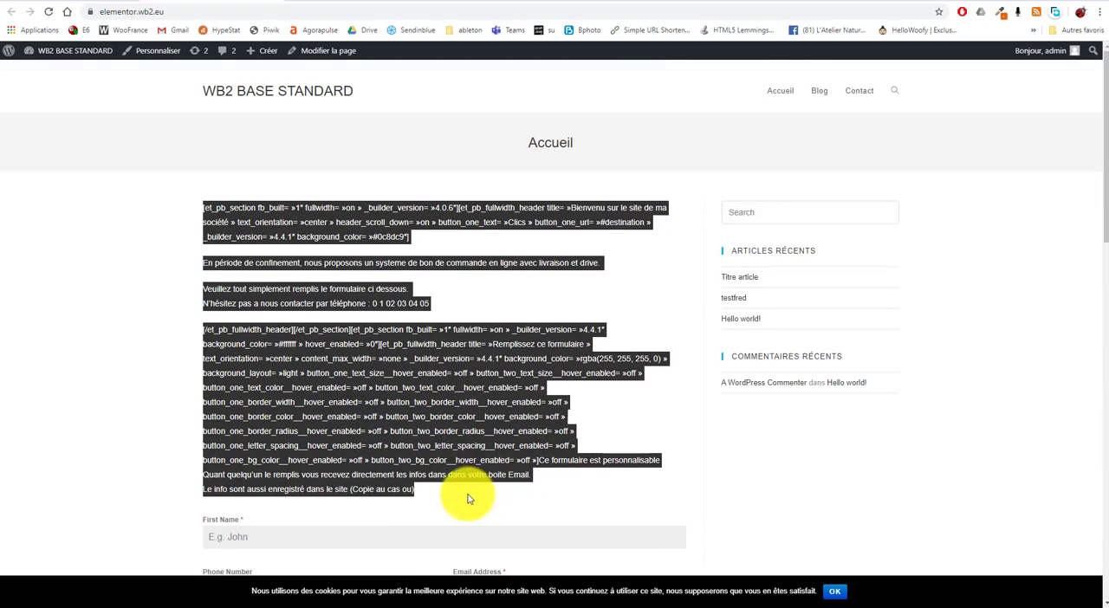
Step: Create a new page titled "Accueil elementor" in the WordPress admin and publish it
click(74, 1)
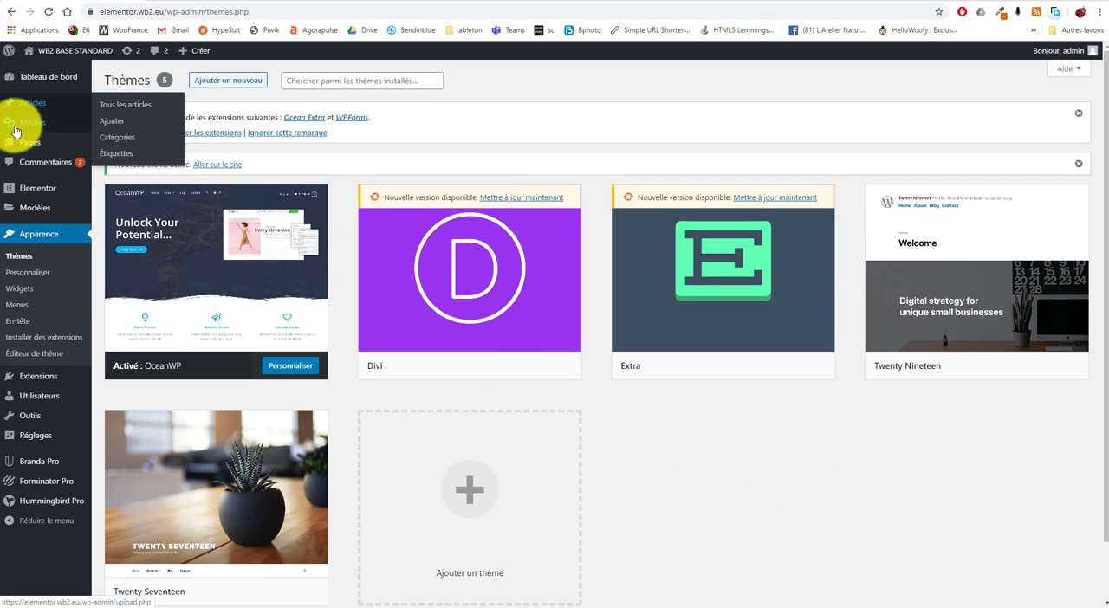
mouse_move(30, 145)
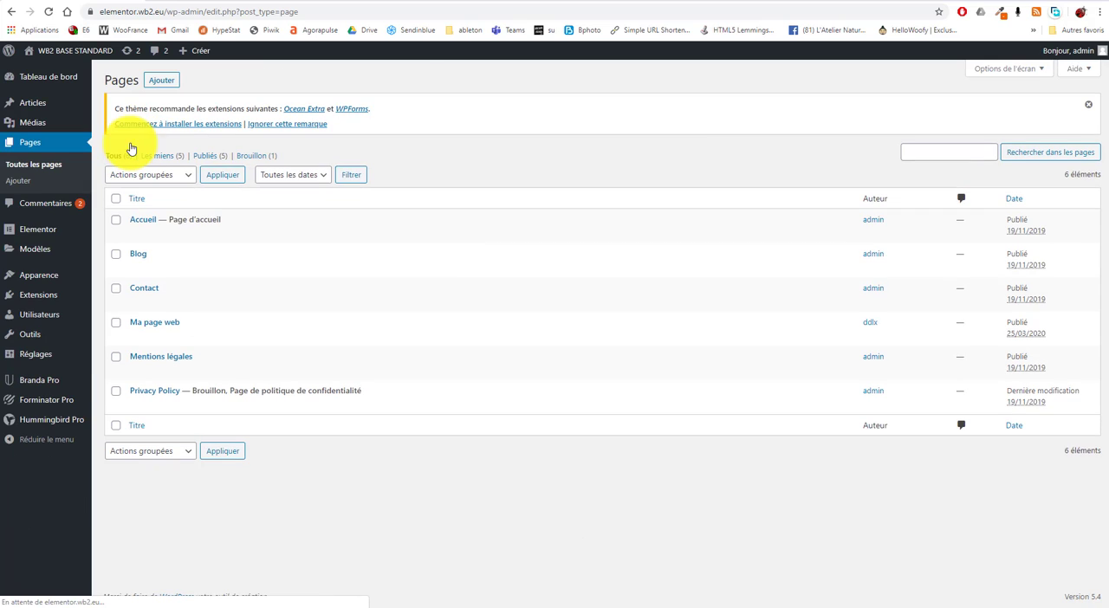
click(163, 79)
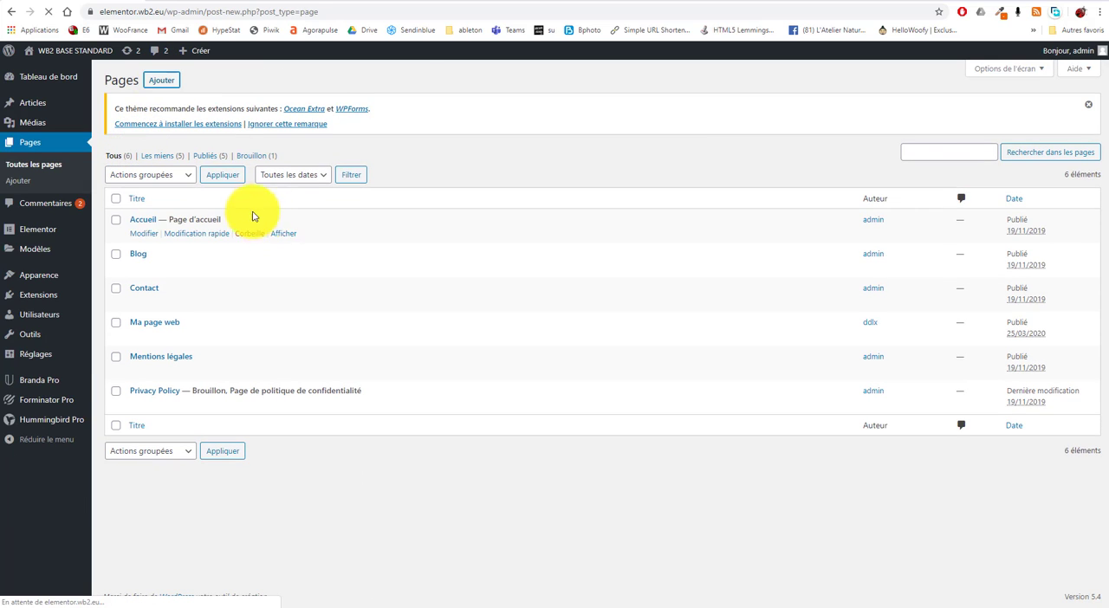
text(Acueil elementor)
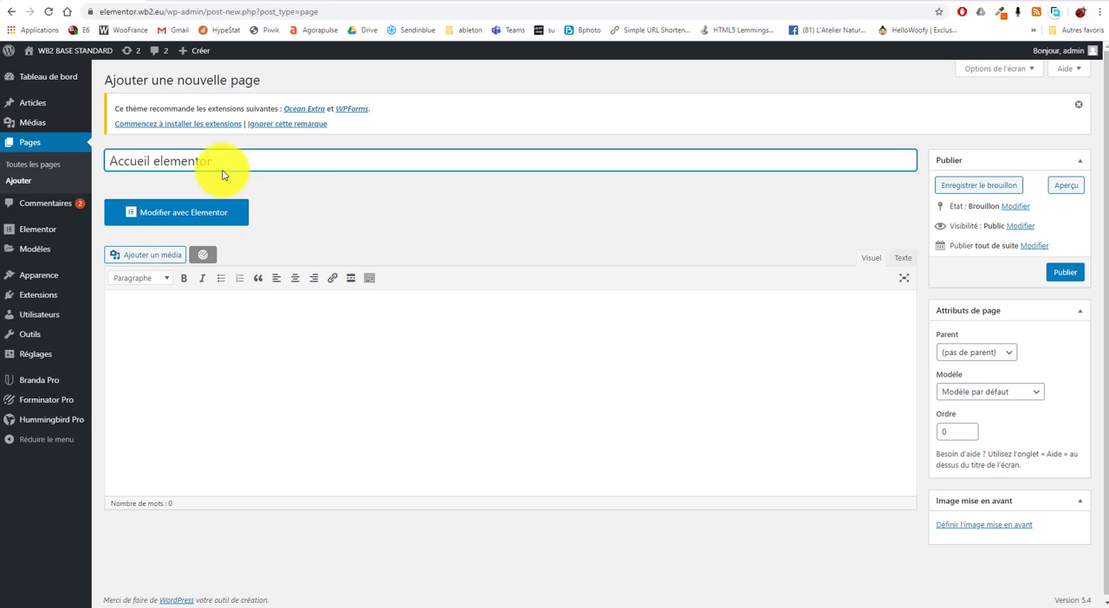
click(370, 208)
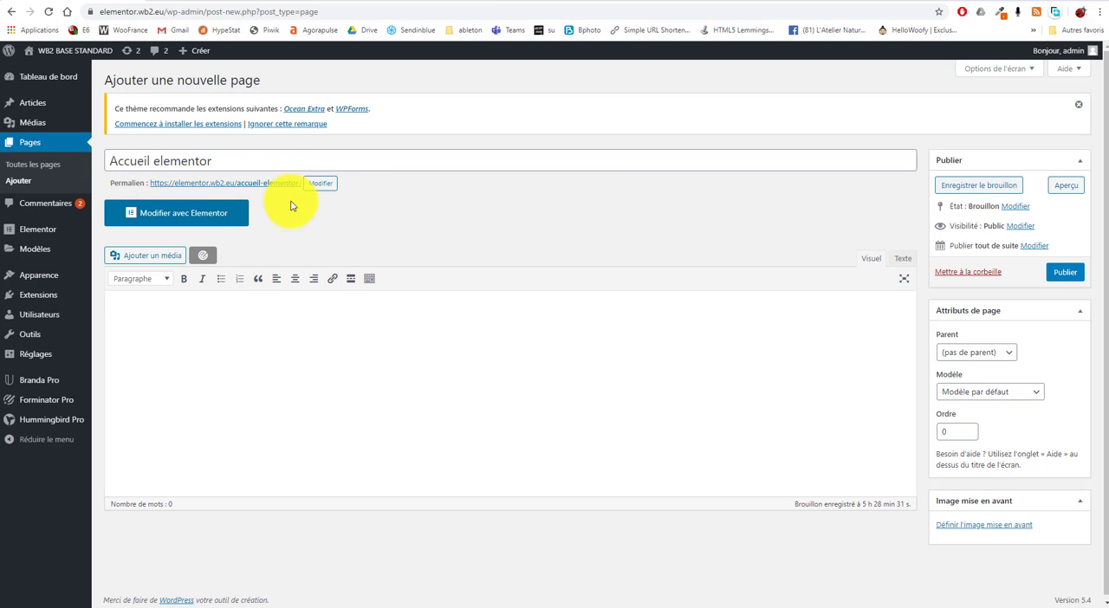
click(1064, 273)
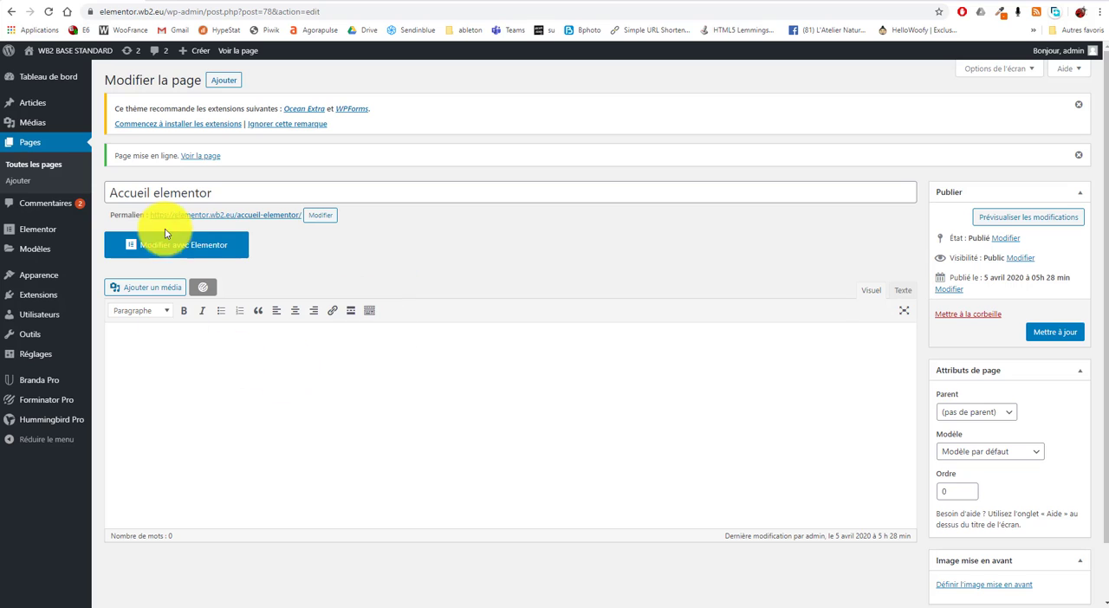
Step: Look over the Elementor admin options and open the list of saved templates
mouse_move(19, 230)
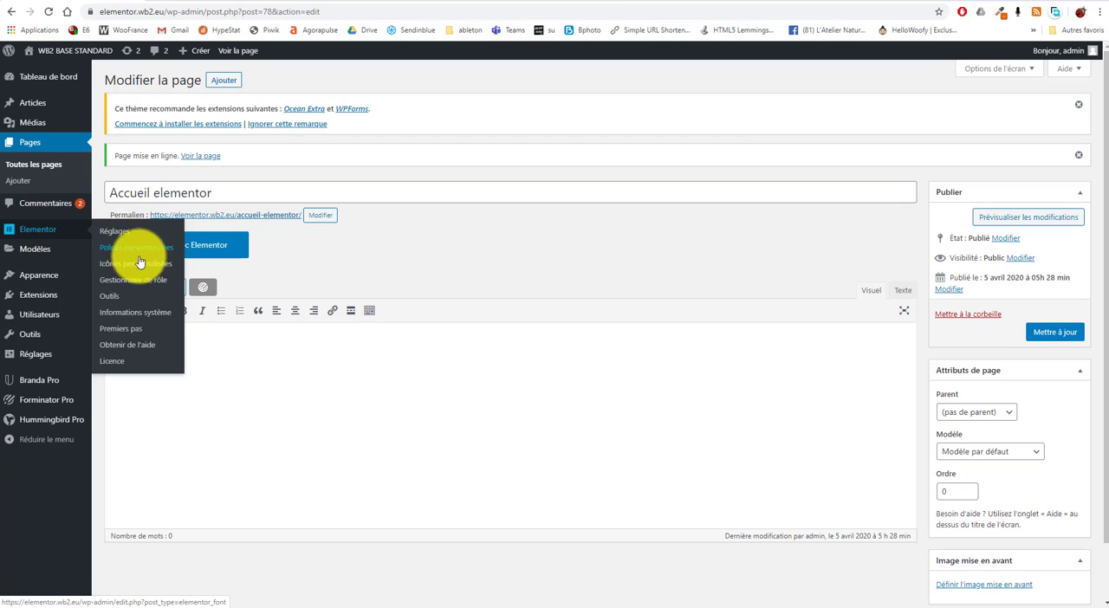
mouse_move(31, 253)
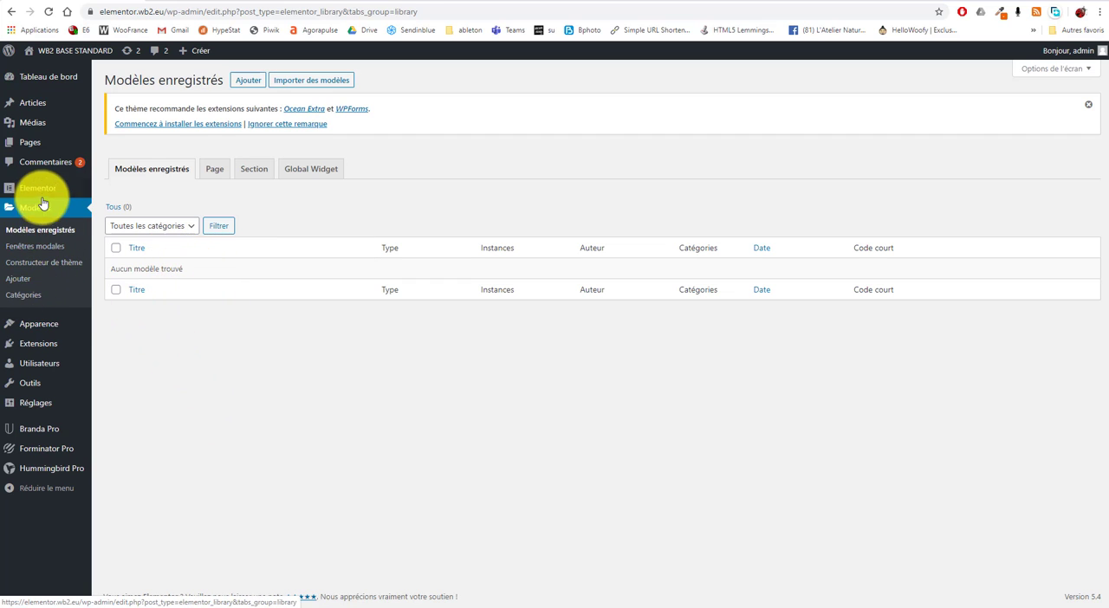
Step: Review Elementor's Général, Style, Intégrations and Avancé settings, and open the custom fonts list
mouse_move(39, 185)
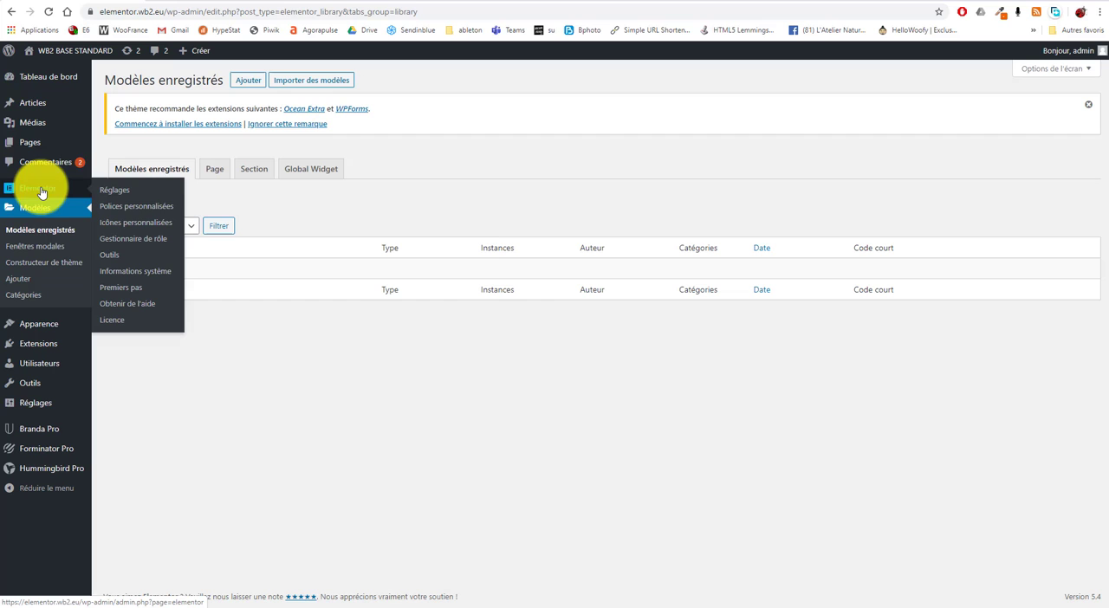
click(121, 193)
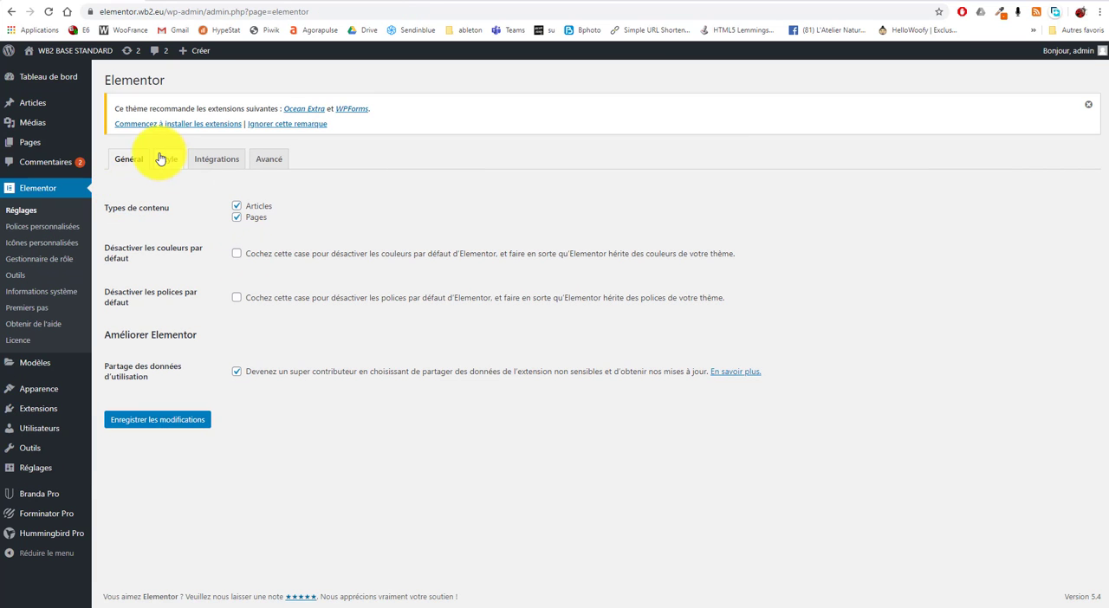
click(166, 161)
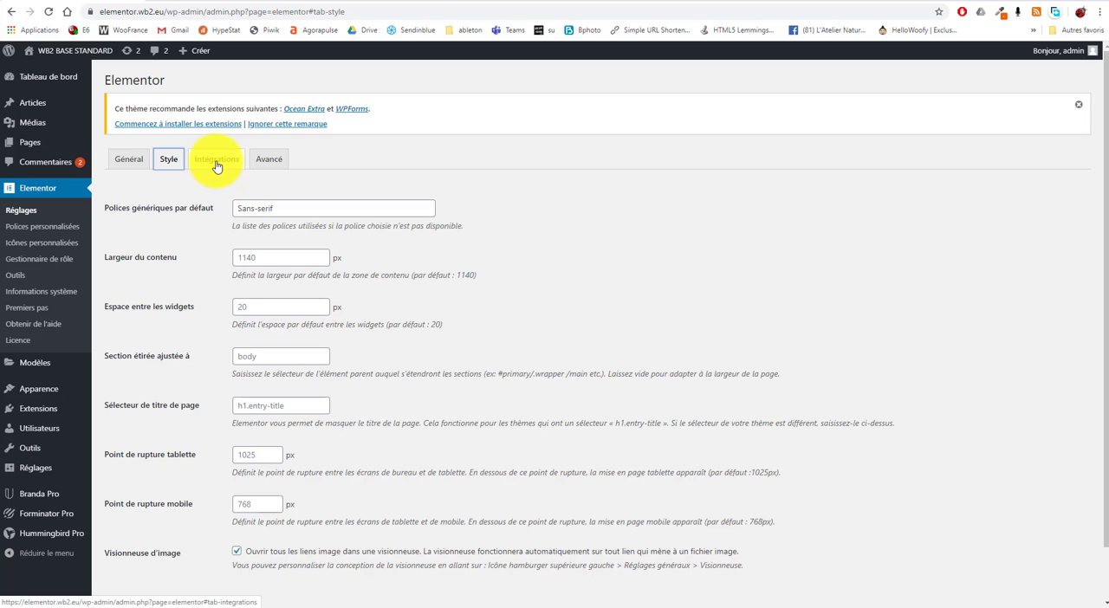
click(217, 164)
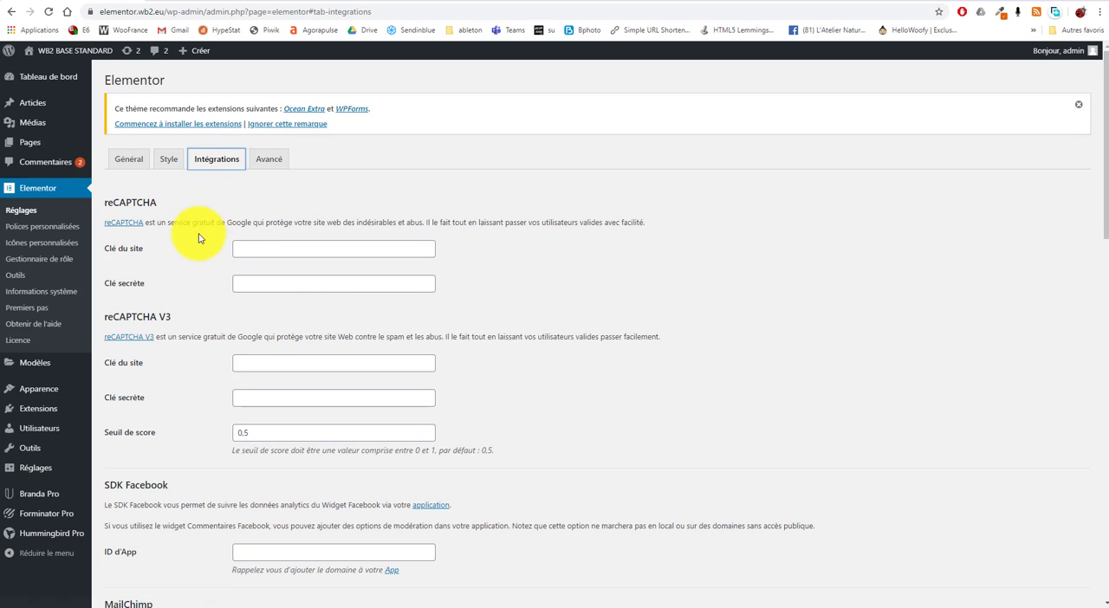
scroll(248, 286, down, 3)
scroll(247, 321, up, 3)
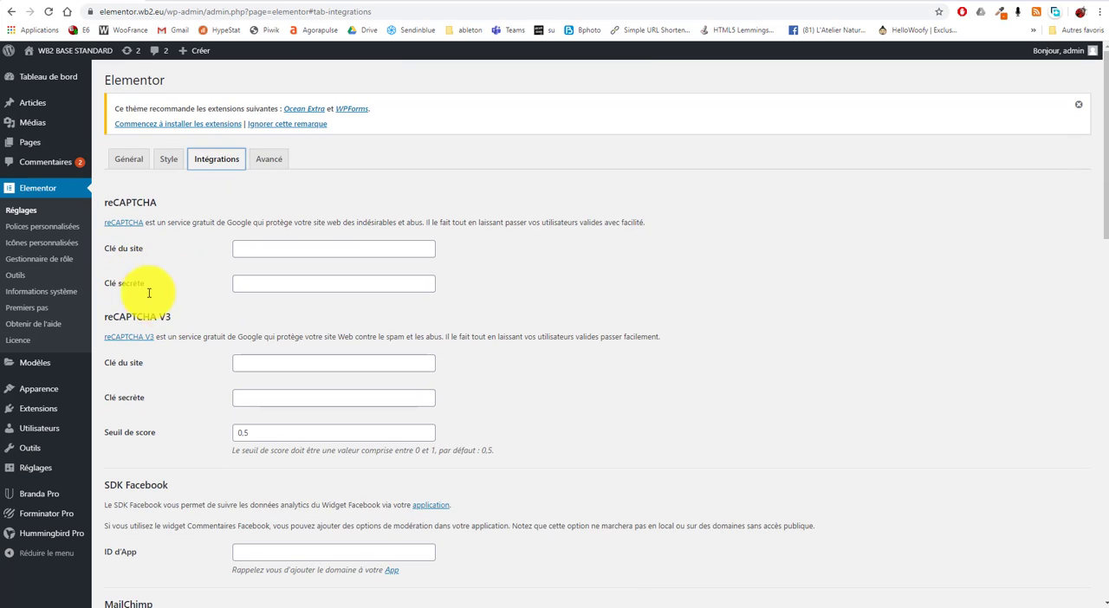
scroll(223, 469, down, 10)
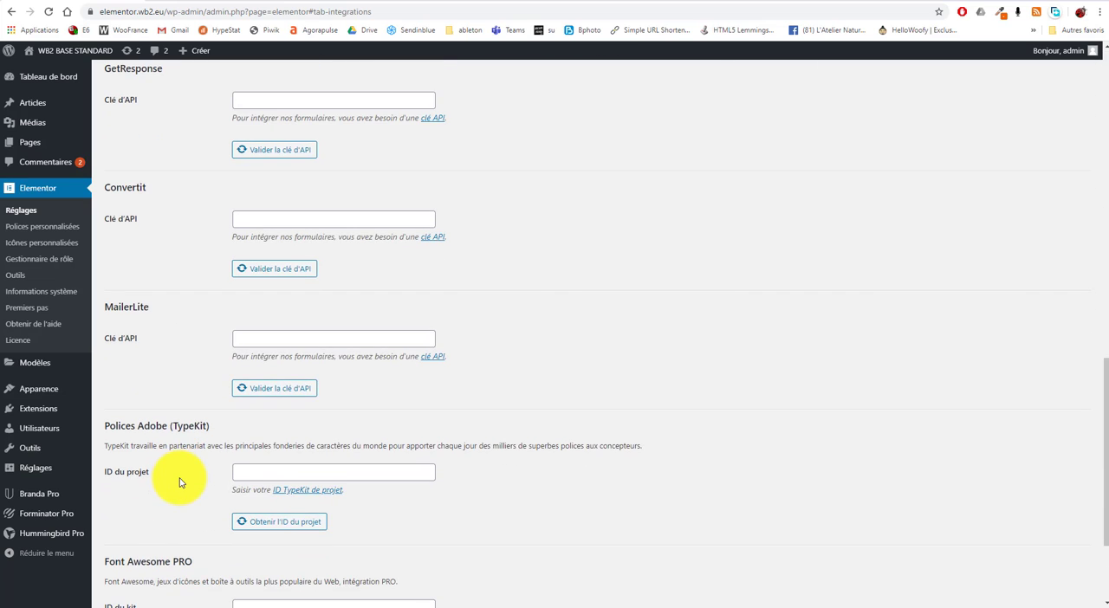
scroll(180, 482, up, 15)
click(272, 161)
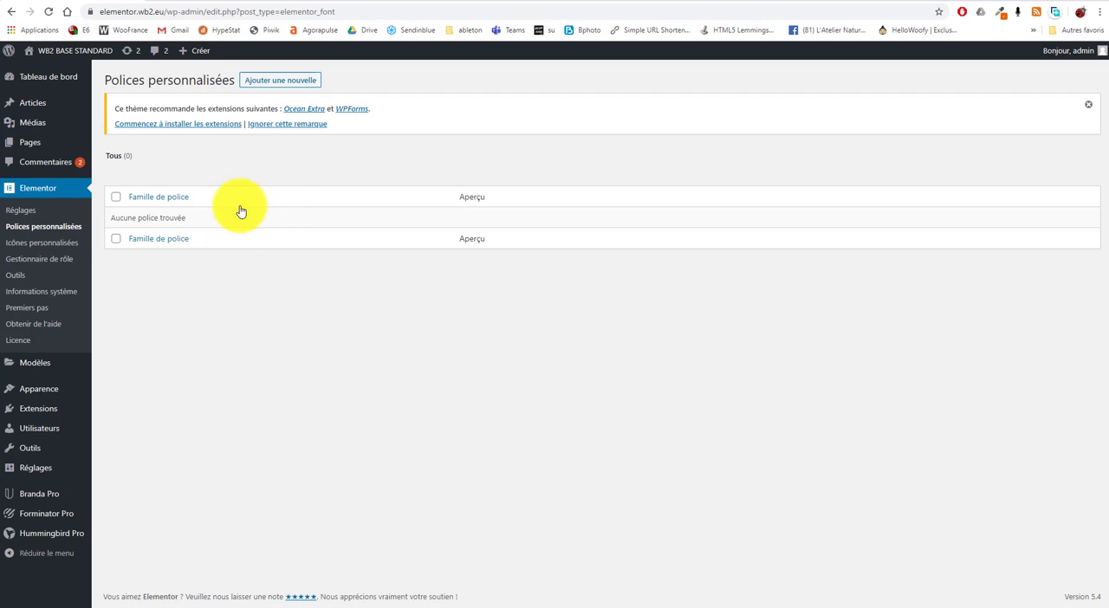
Step: Review Elementor's custom icons, role manager and system information pages, and play part of the Premiers pas overview video
click(62, 247)
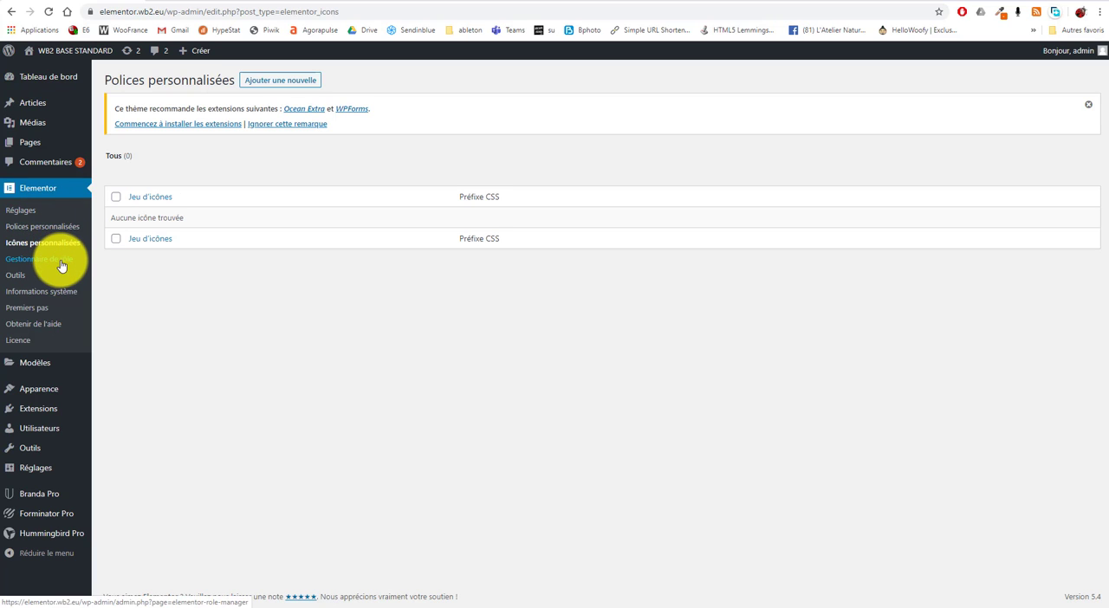
click(61, 266)
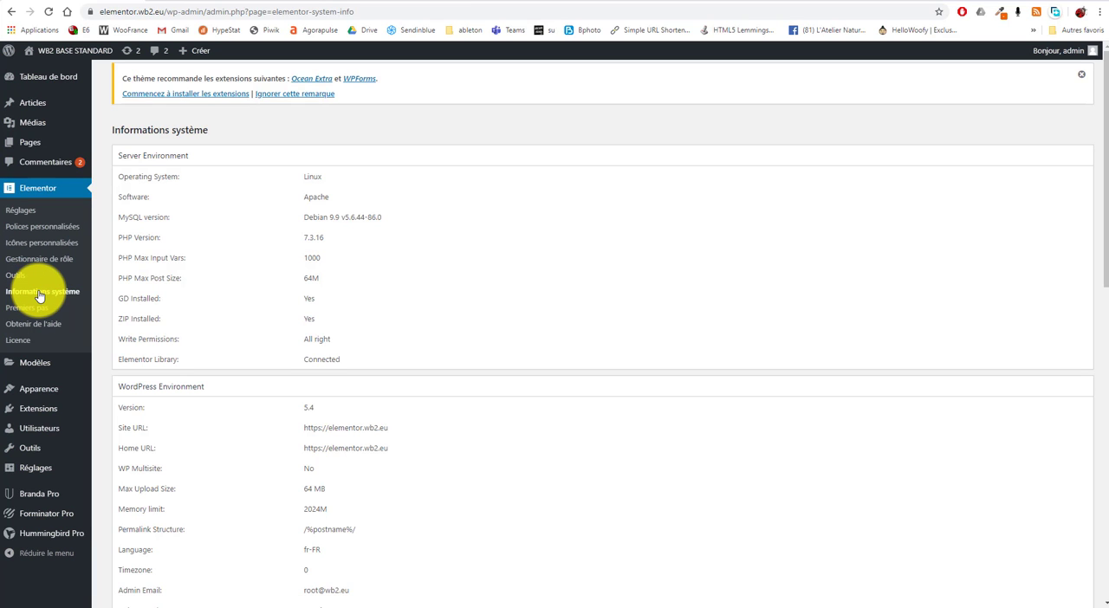
scroll(279, 226, down, 6)
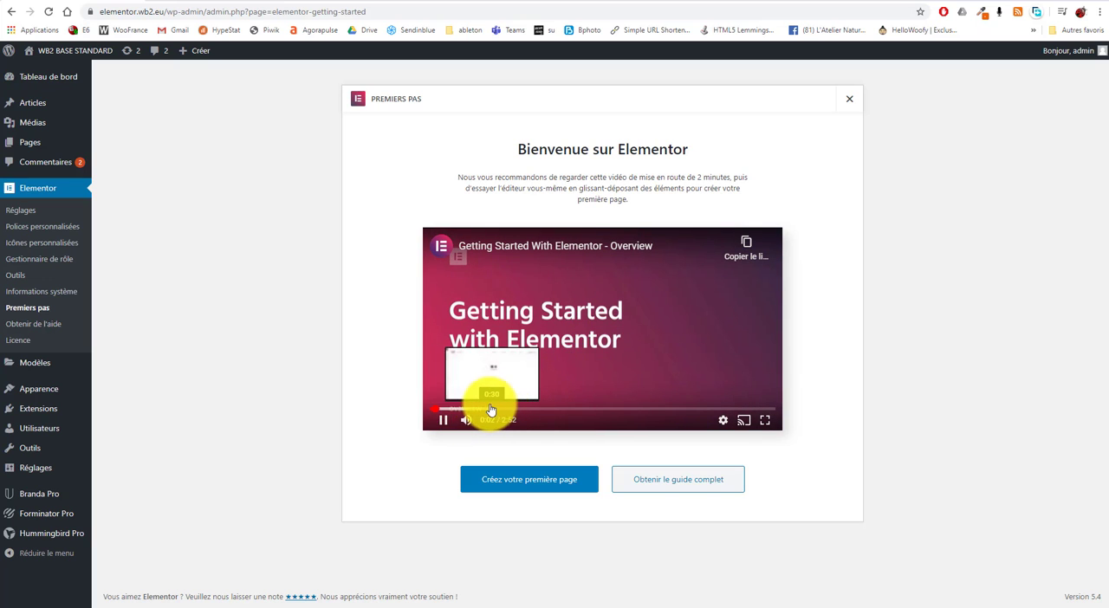
click(443, 421)
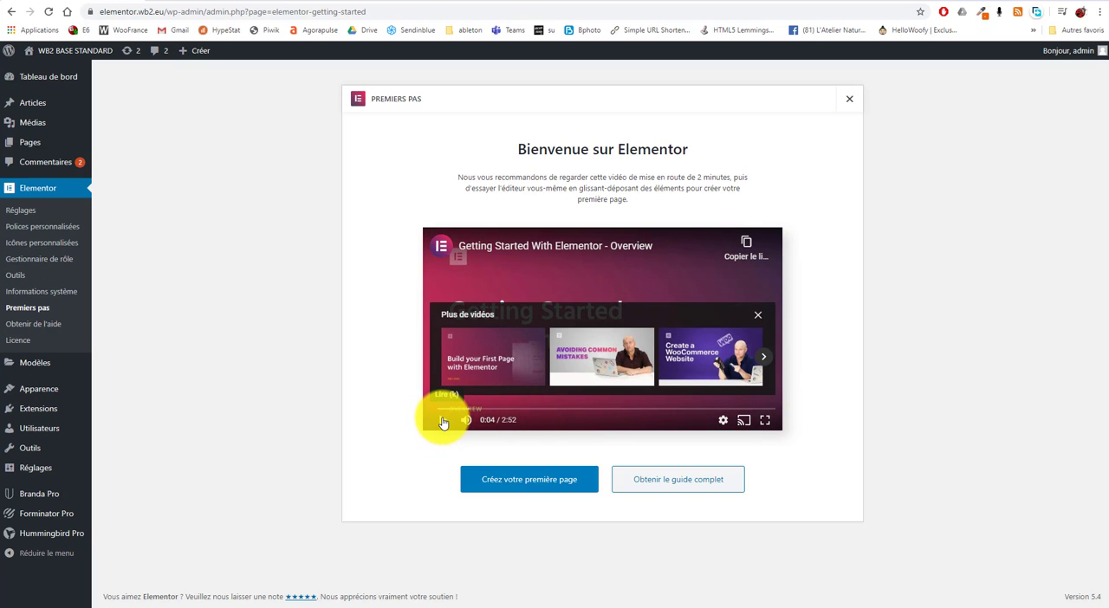
click(443, 422)
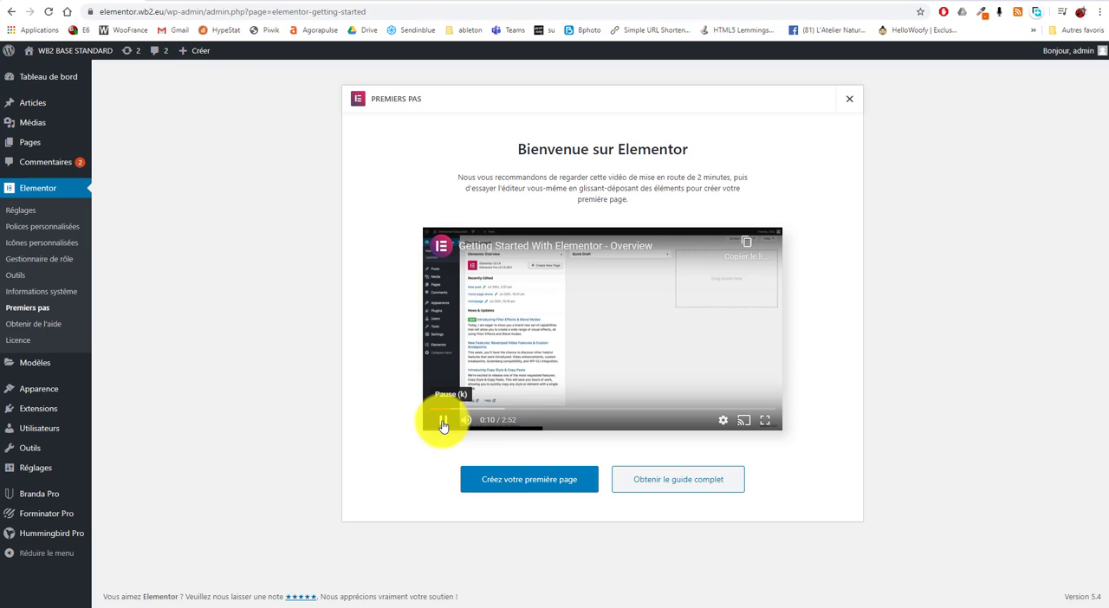
click(443, 421)
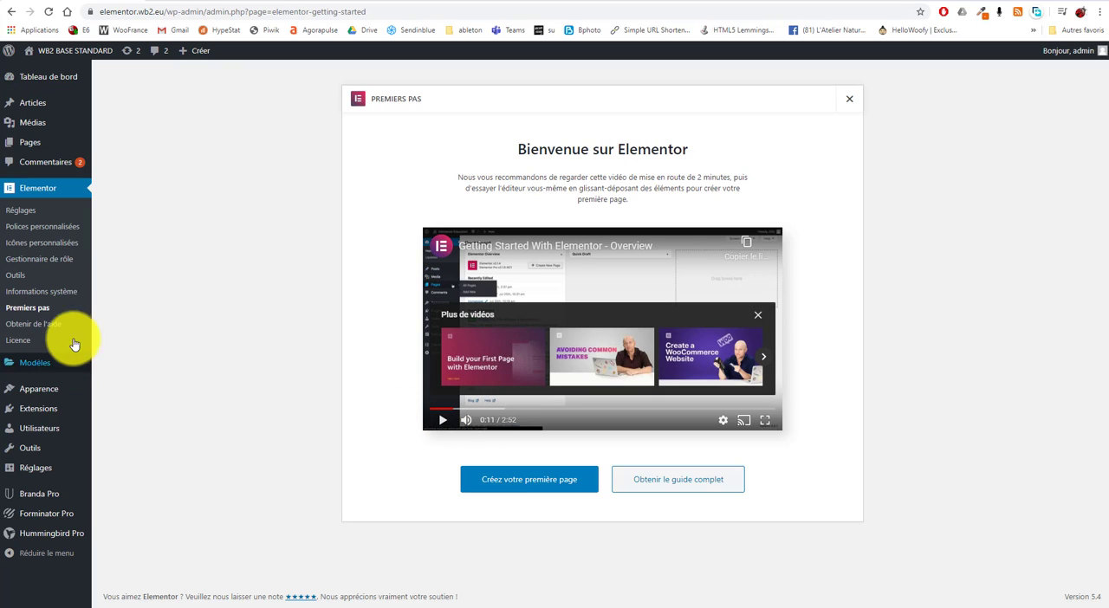
Step: Activate the Elementor Pro licence through the connected Elementor account and check its status
click(14, 342)
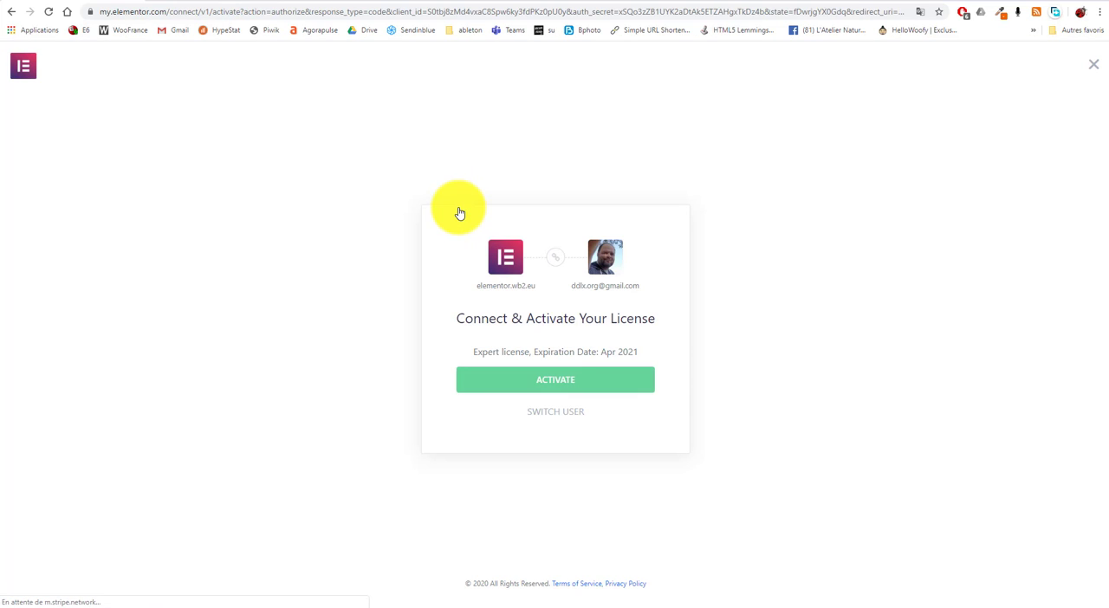
click(582, 390)
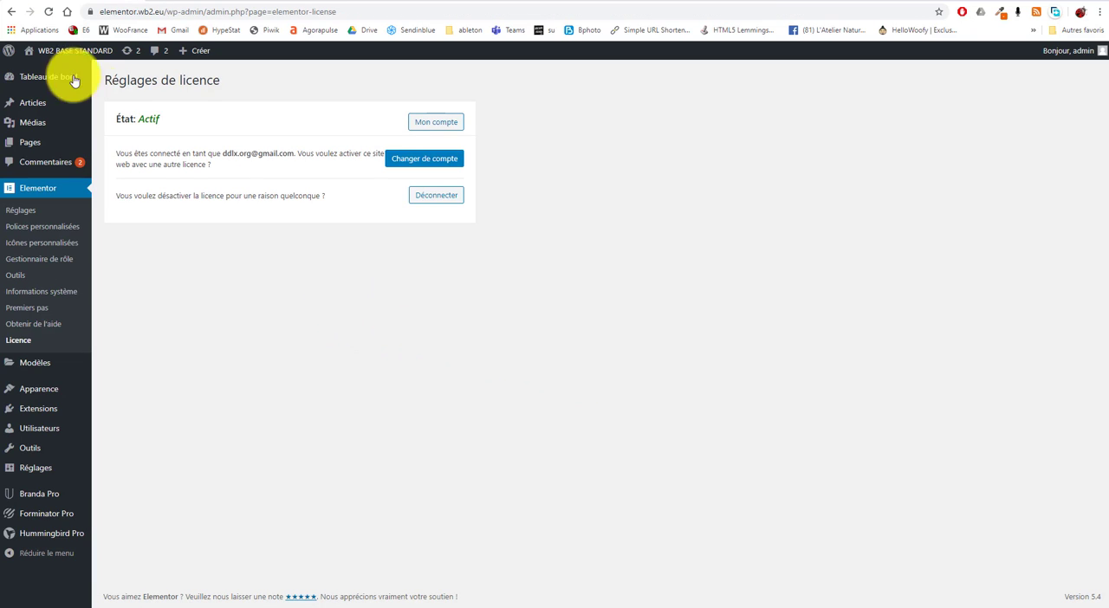
mouse_move(87, 121)
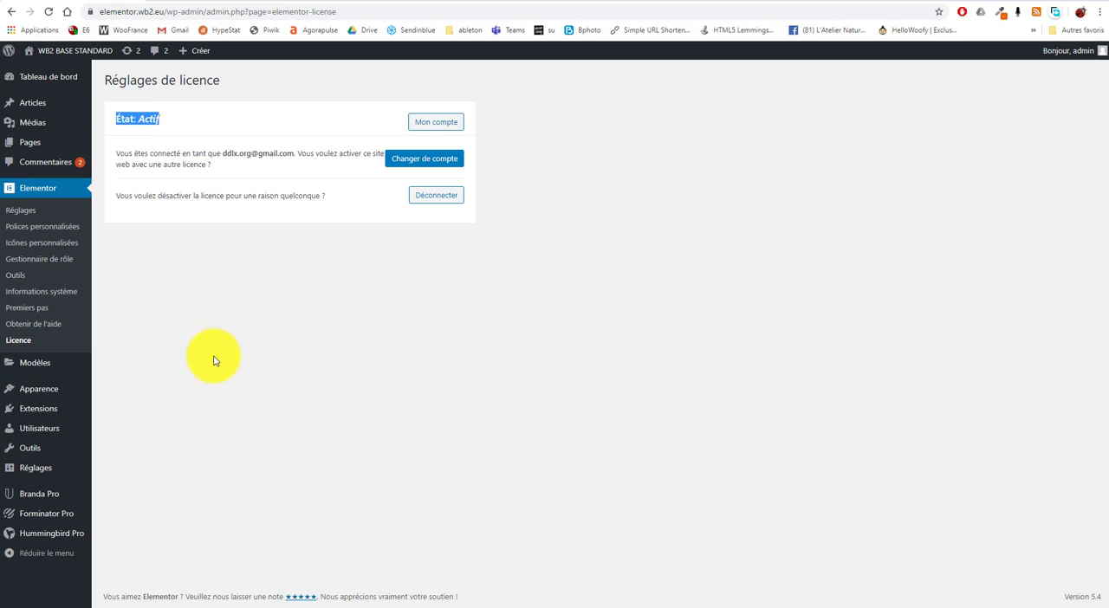
click(219, 342)
drag(181, 120, 117, 119)
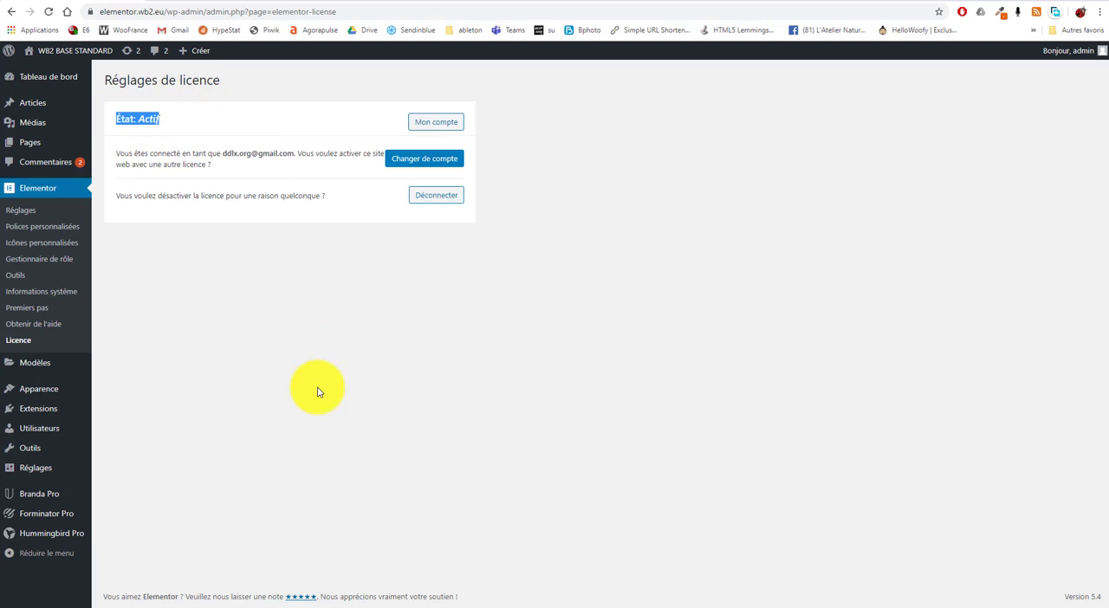
click(294, 384)
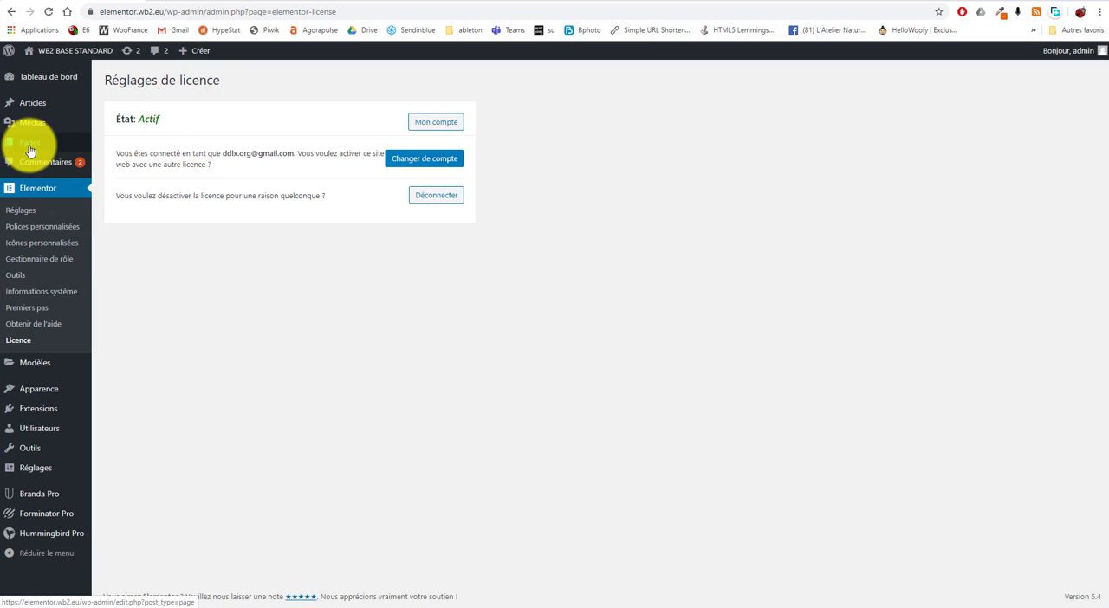
Step: Open the "Accueil elementor" page from the pages list and edit it with Elementor
mouse_move(31, 142)
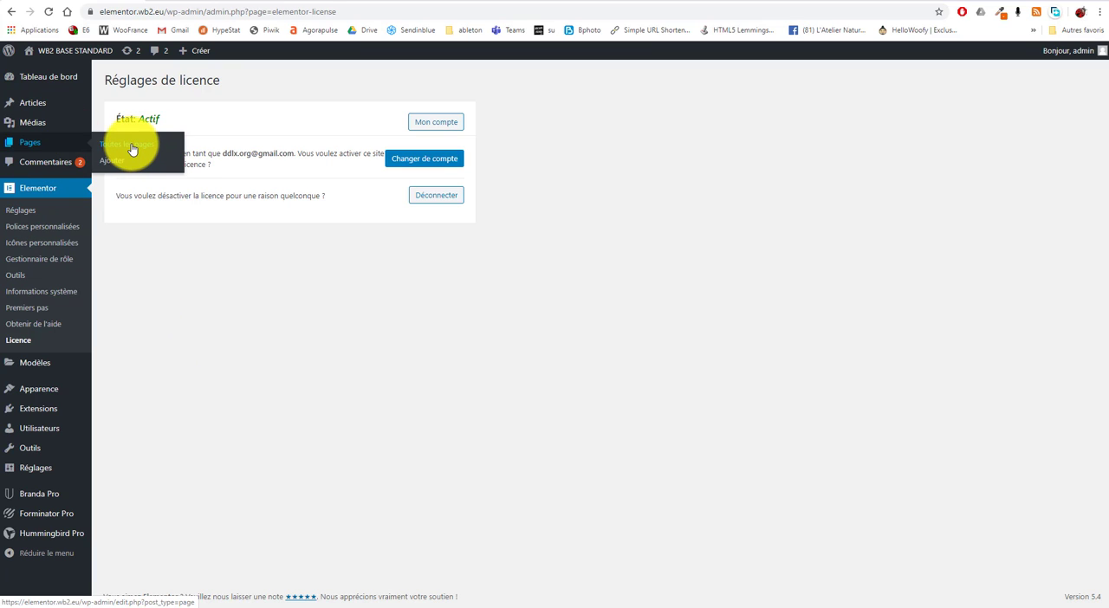
click(131, 150)
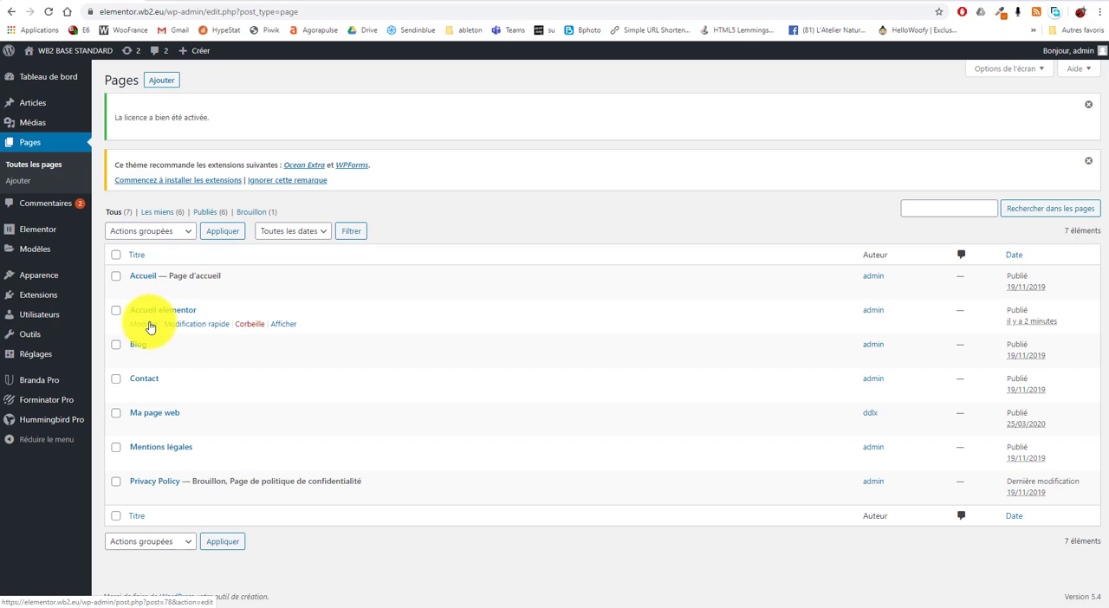
click(143, 324)
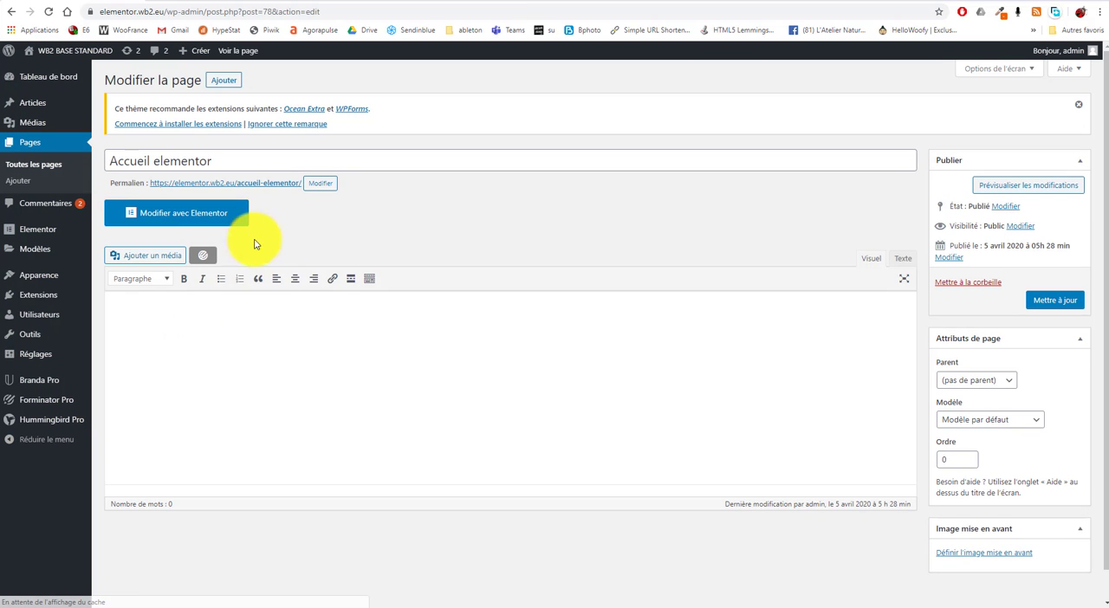
click(213, 216)
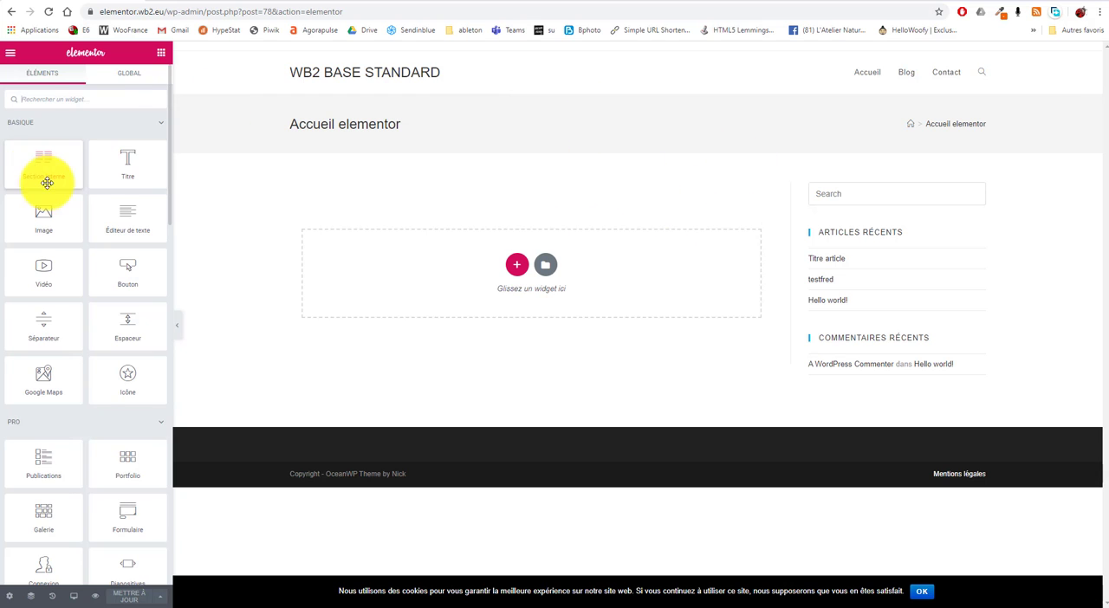
Step: Browse the available widgets and add an Image widget to the empty area of the page
scroll(63, 216, down, 3)
scroll(62, 216, down, 15)
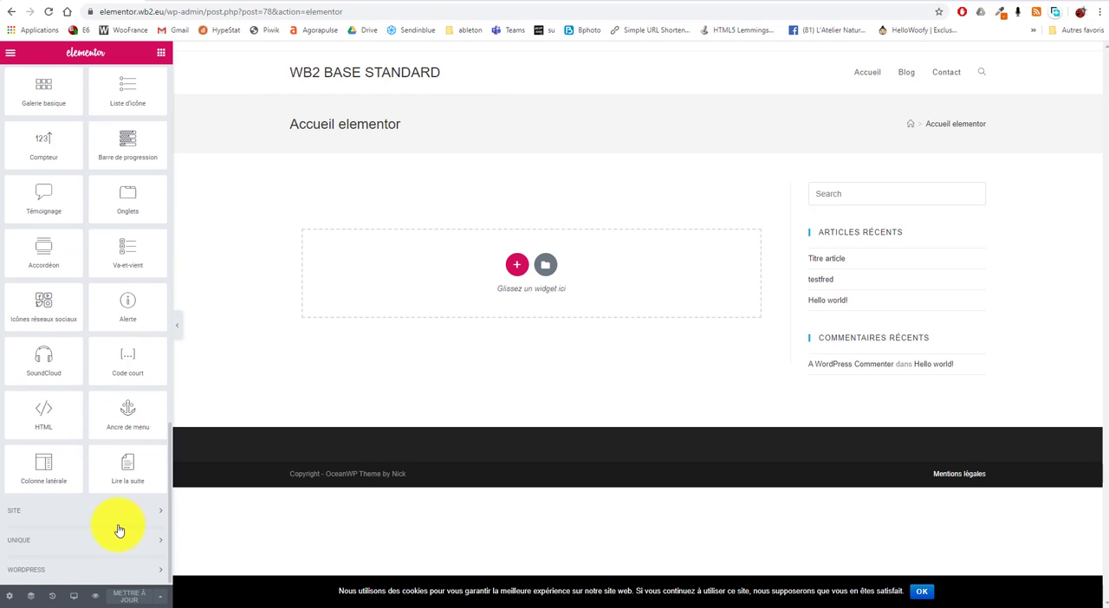
scroll(112, 520, up, 18)
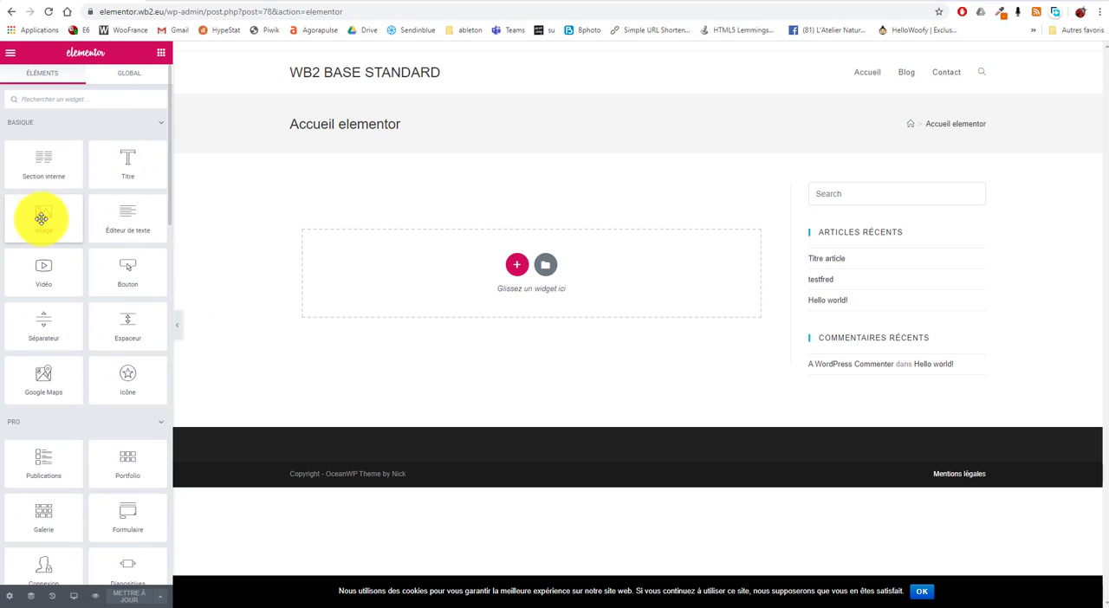
drag(40, 210, 524, 251)
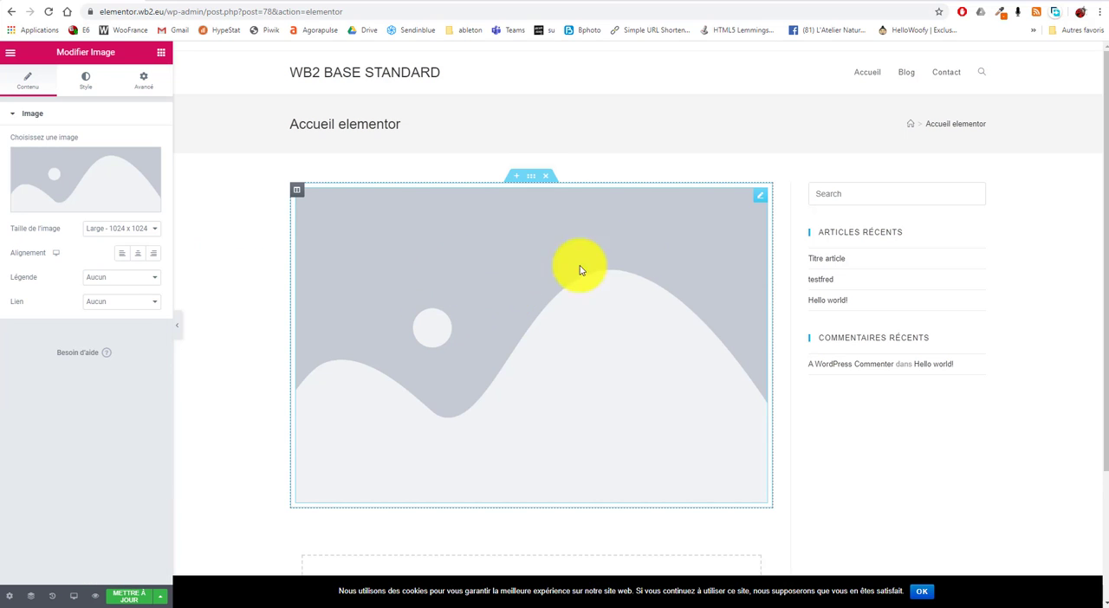
Step: Read and dismiss the "Découvrez le clic droit" tip, and open the Image widget for editing from its context actions
click(759, 200)
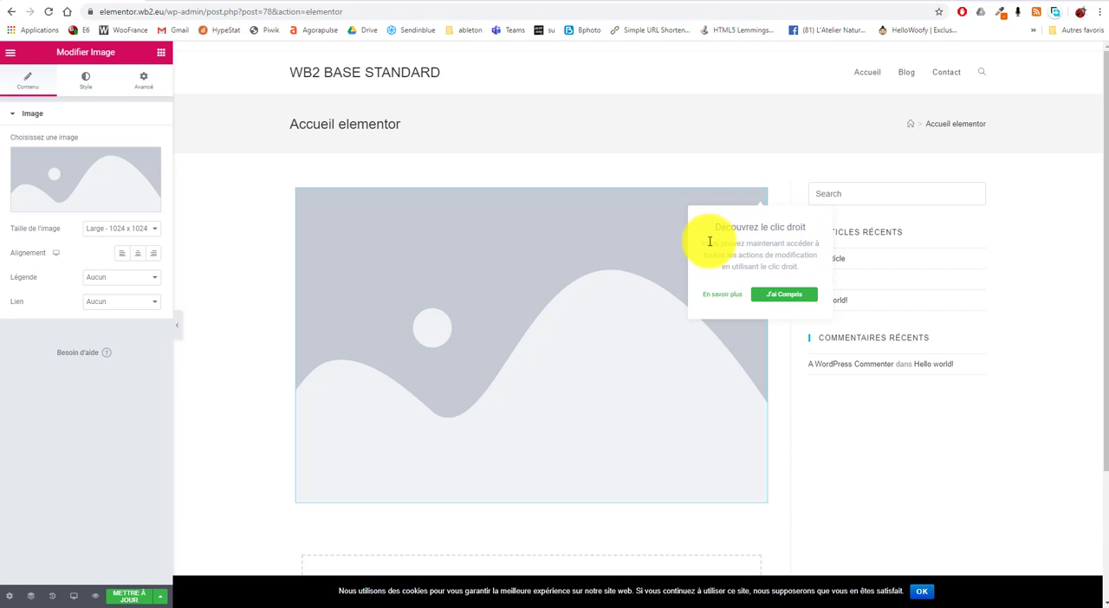
drag(701, 249, 818, 271)
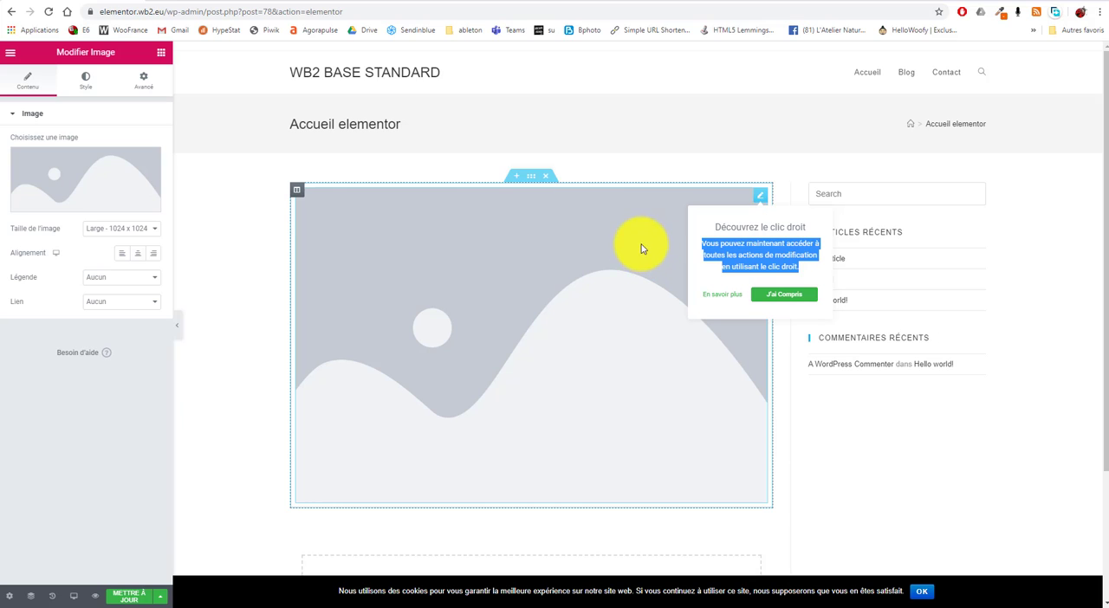
click(783, 293)
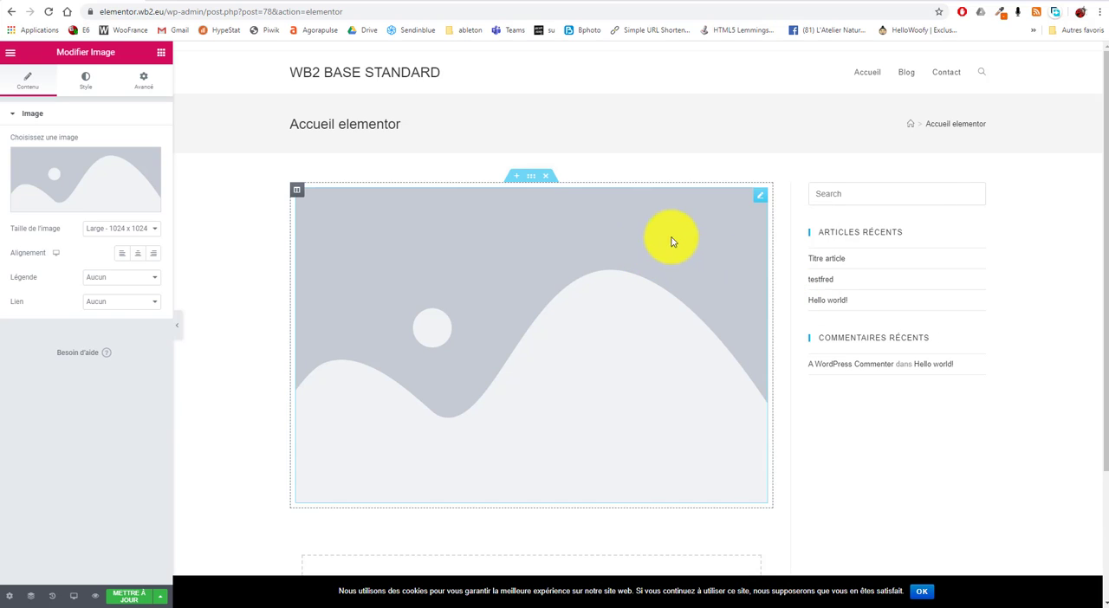
right_click(615, 244)
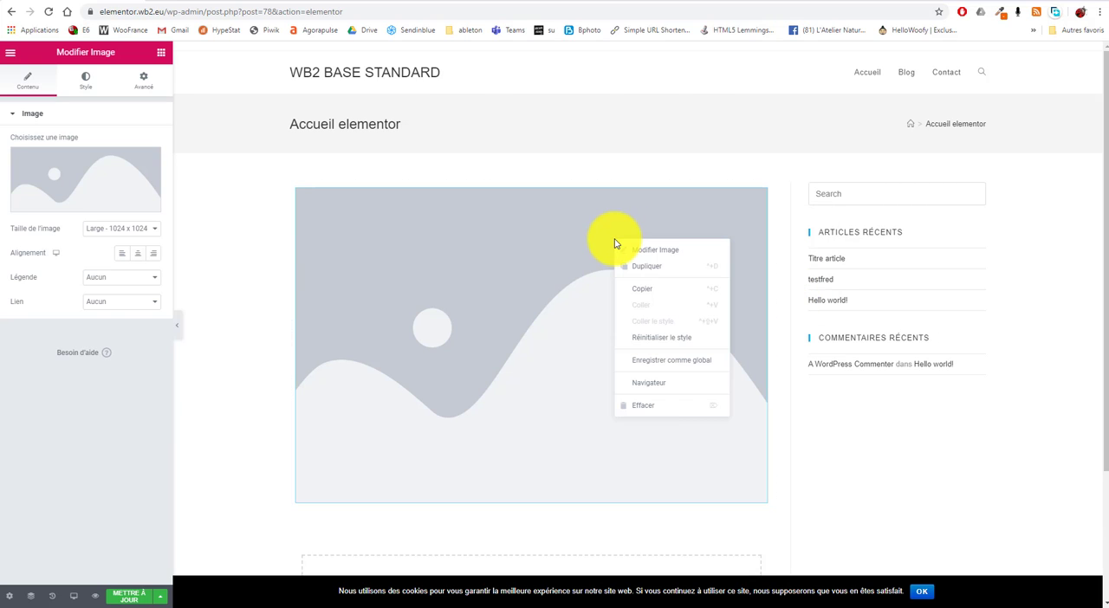
click(658, 253)
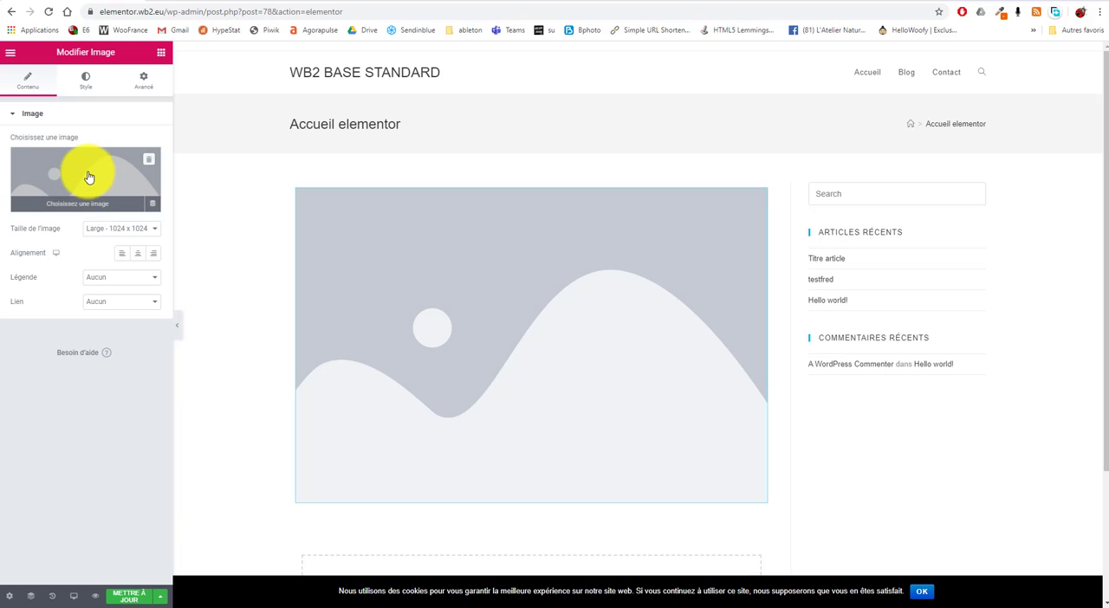
Step: Insert hebergement-wordpress-2-600x600-1-Copie.png from the media library into the Image widget and check it on the page
click(51, 192)
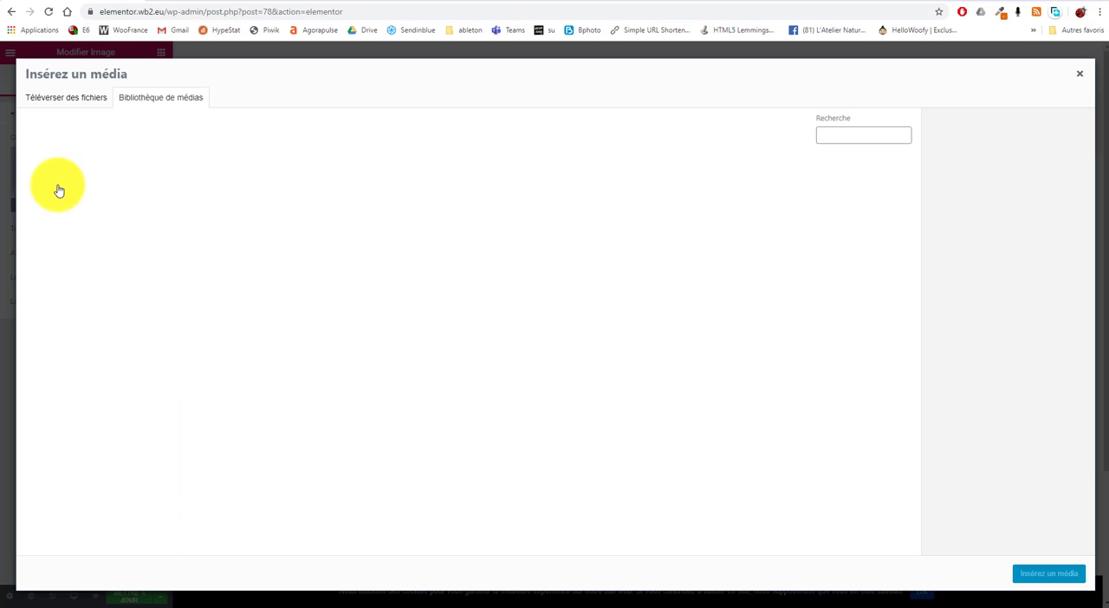
click(56, 189)
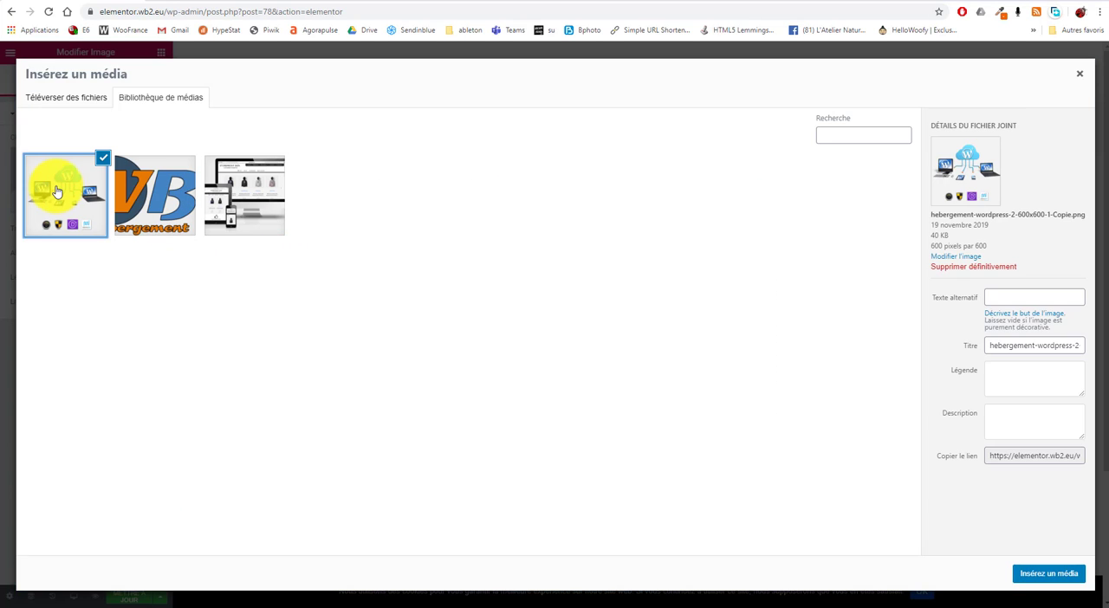
click(1061, 575)
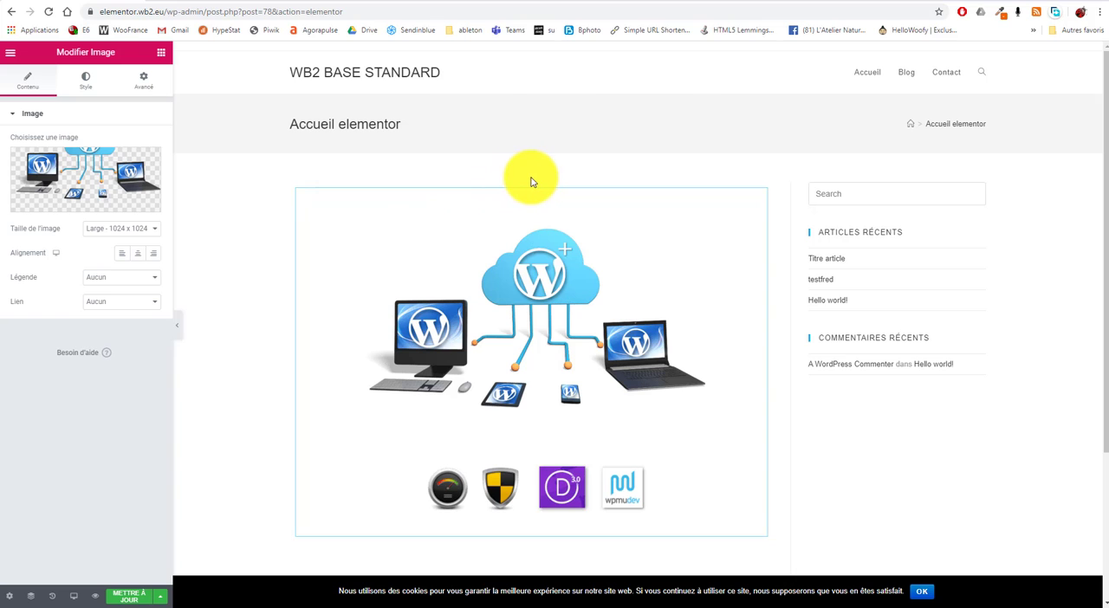
scroll(680, 346, down, 2)
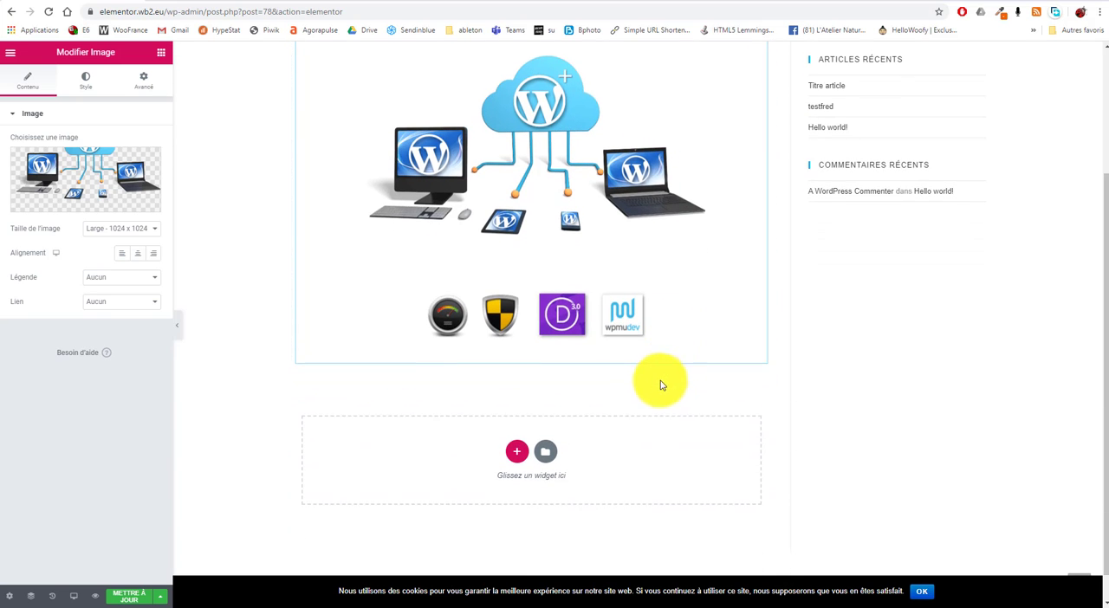
scroll(676, 371, up, 2)
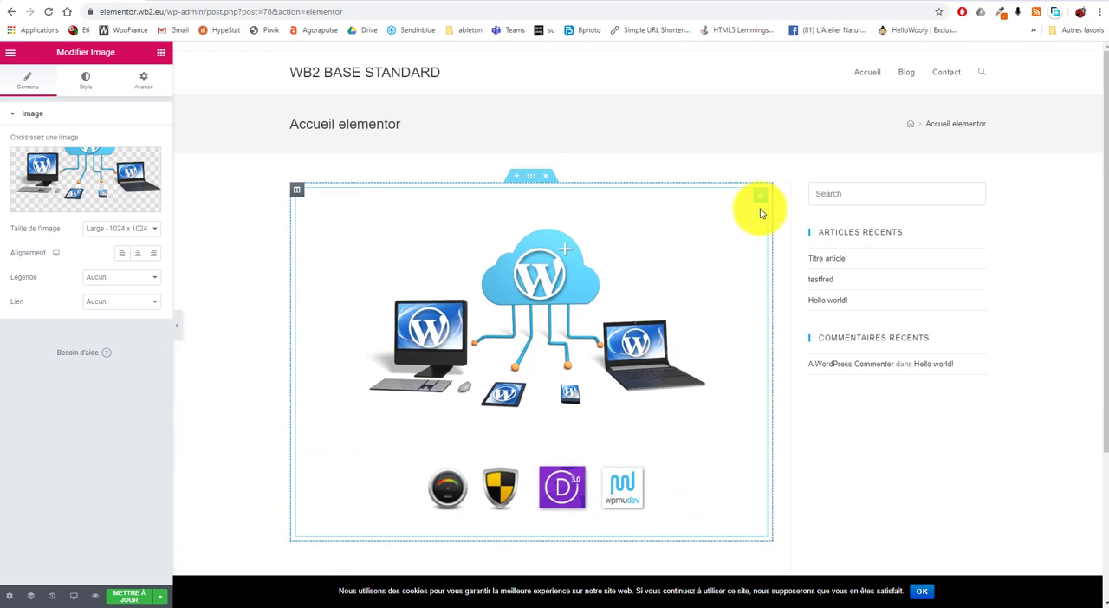
Step: Set the image column's width to 100% and its vertical alignment to Milieu, with the browser in full screen
click(297, 192)
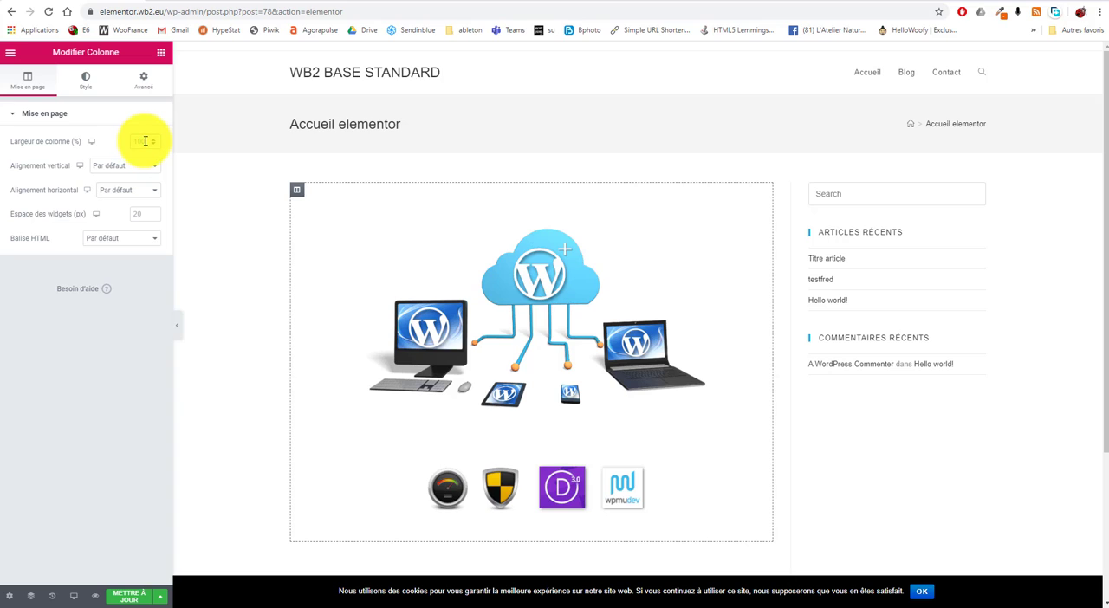
drag(145, 139, 117, 143)
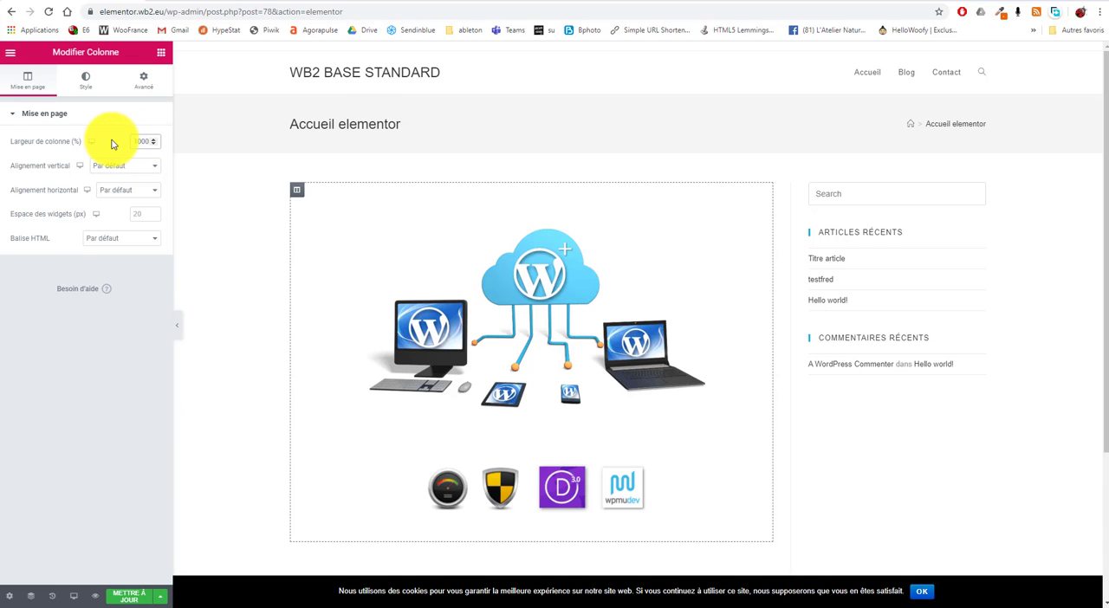
key(F11)
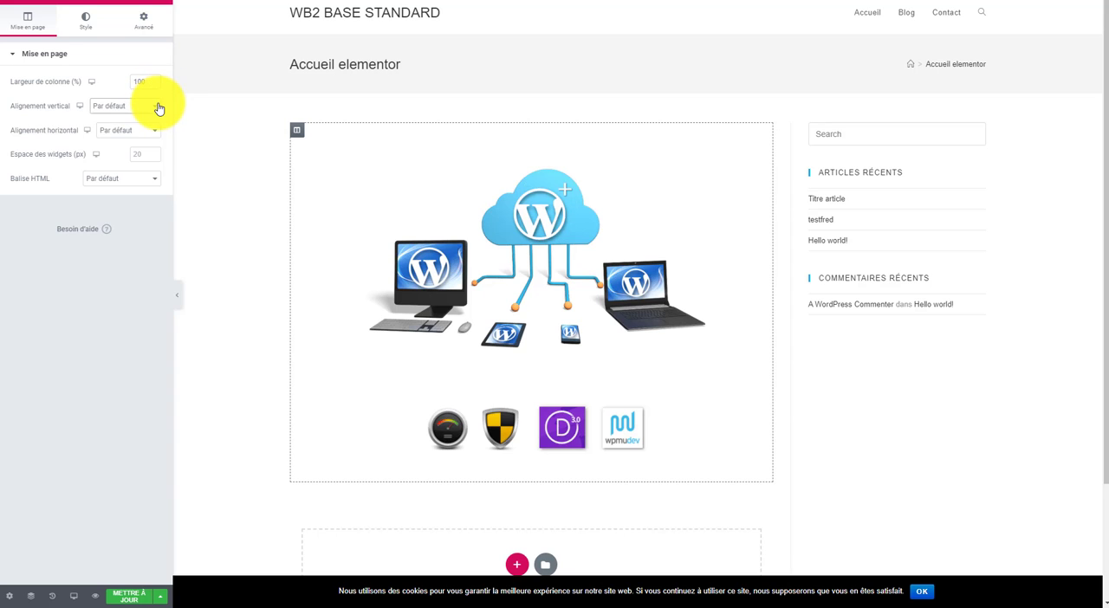
click(158, 107)
click(139, 140)
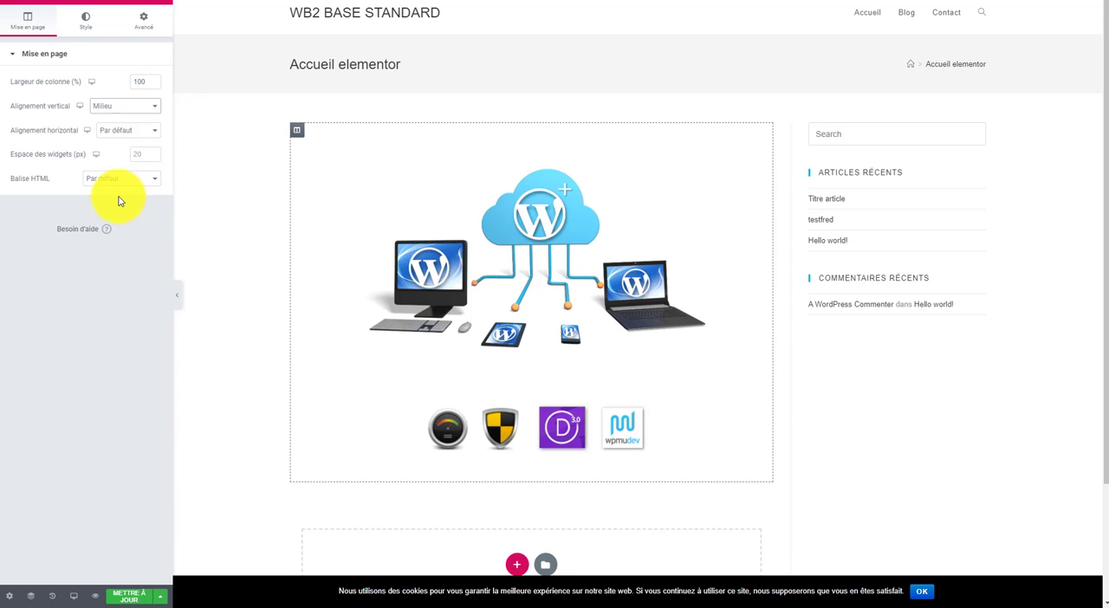
Step: Reopen the Image widget's content settings and view the empty section below it
click(415, 44)
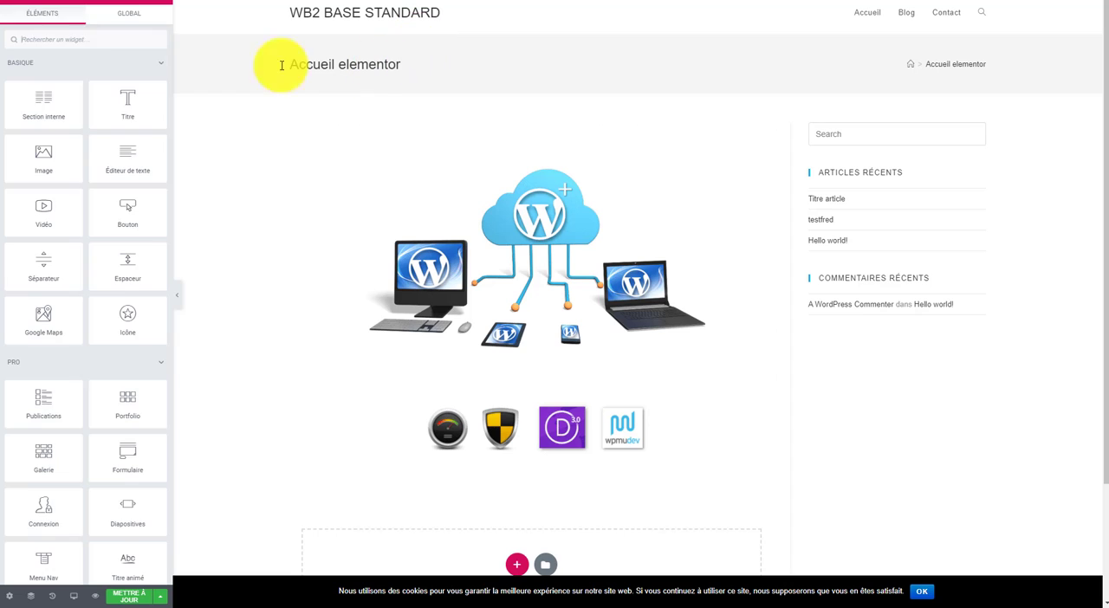
click(416, 299)
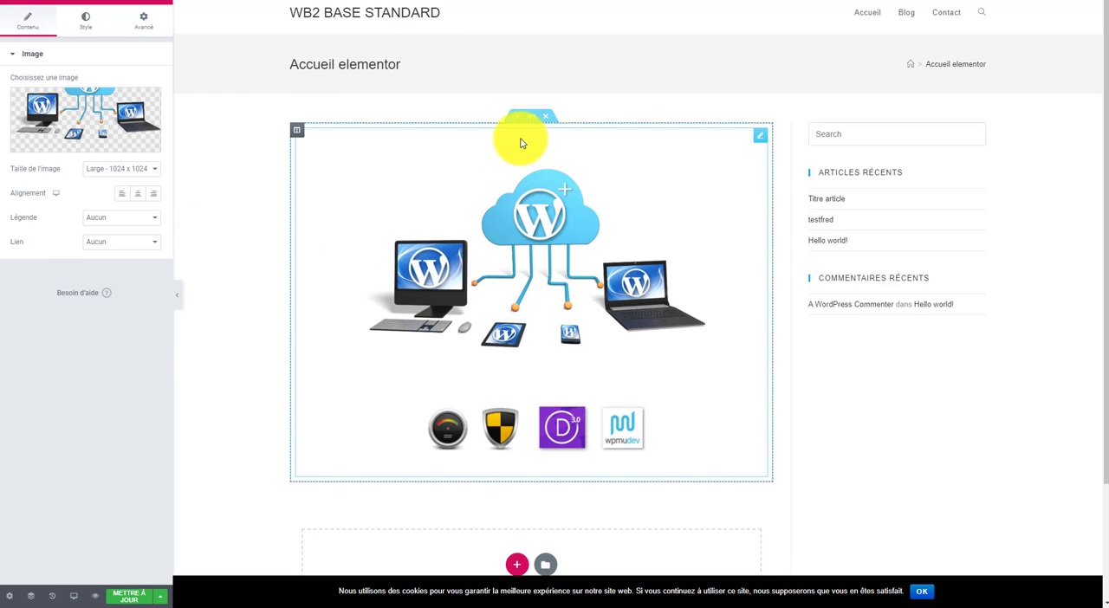
scroll(373, 346, down, 1)
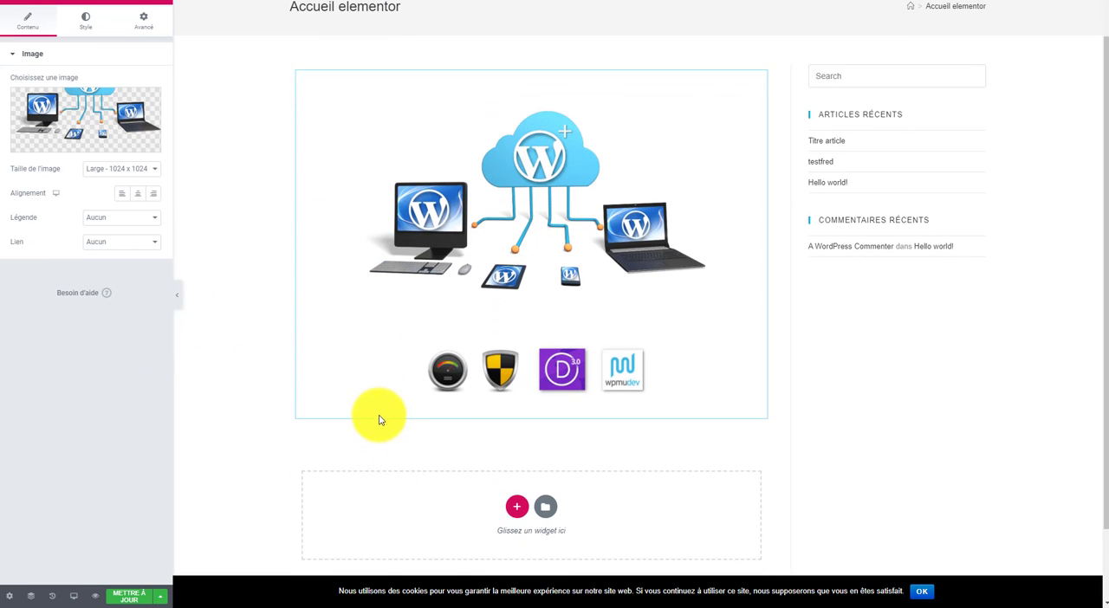
Step: Set the image's size to Medium - 300 x 300
scroll(390, 407, down, 2)
scroll(494, 302, up, 3)
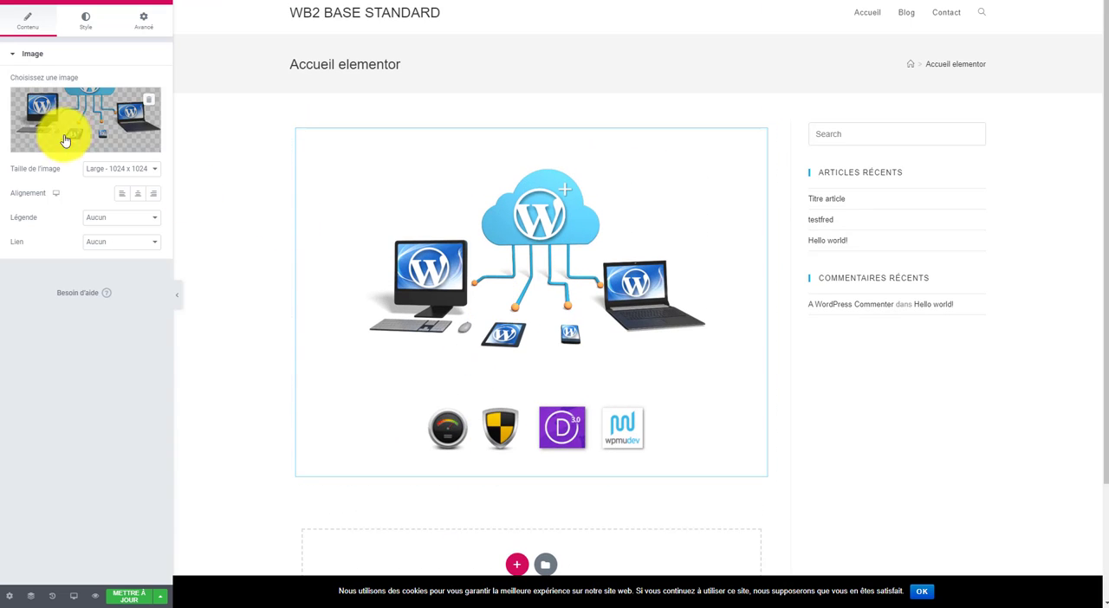
click(140, 170)
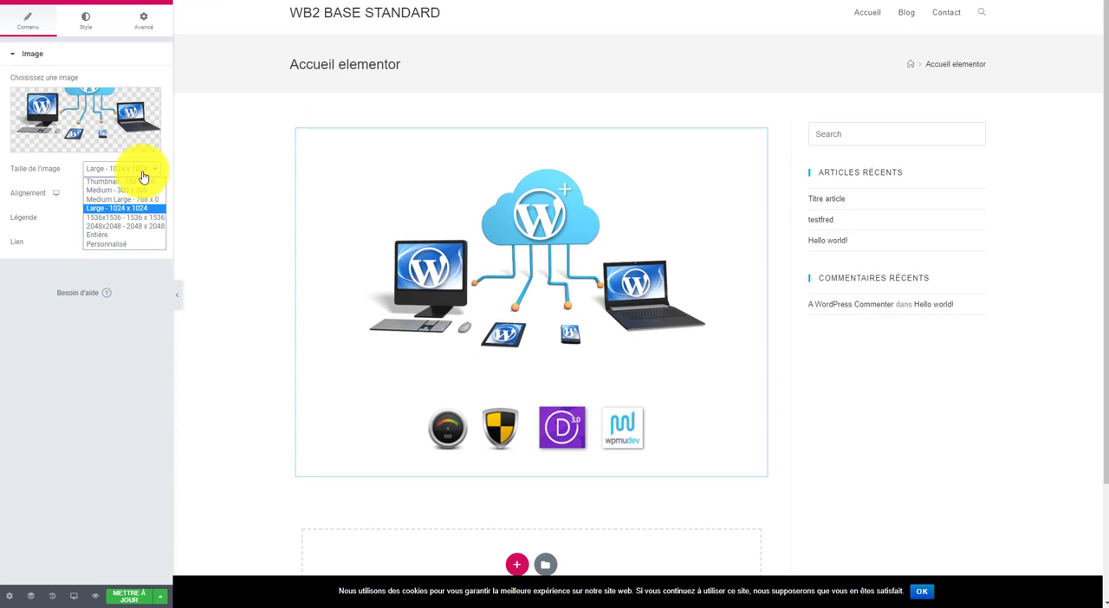
click(143, 190)
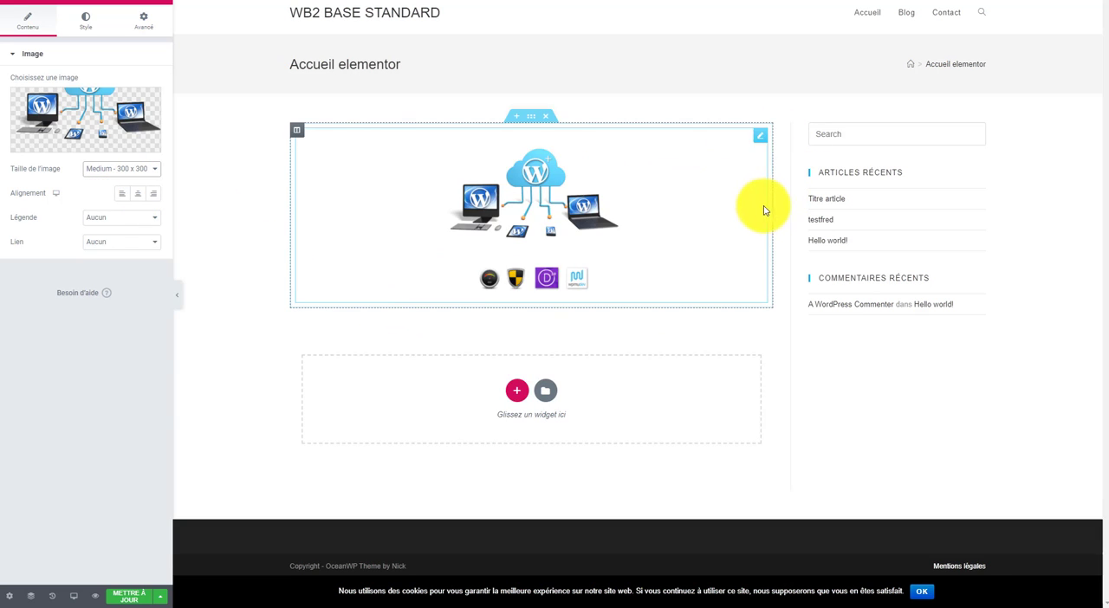
Step: Set the image section's boxed content width to 500 and try the section stretch option on and off
click(533, 120)
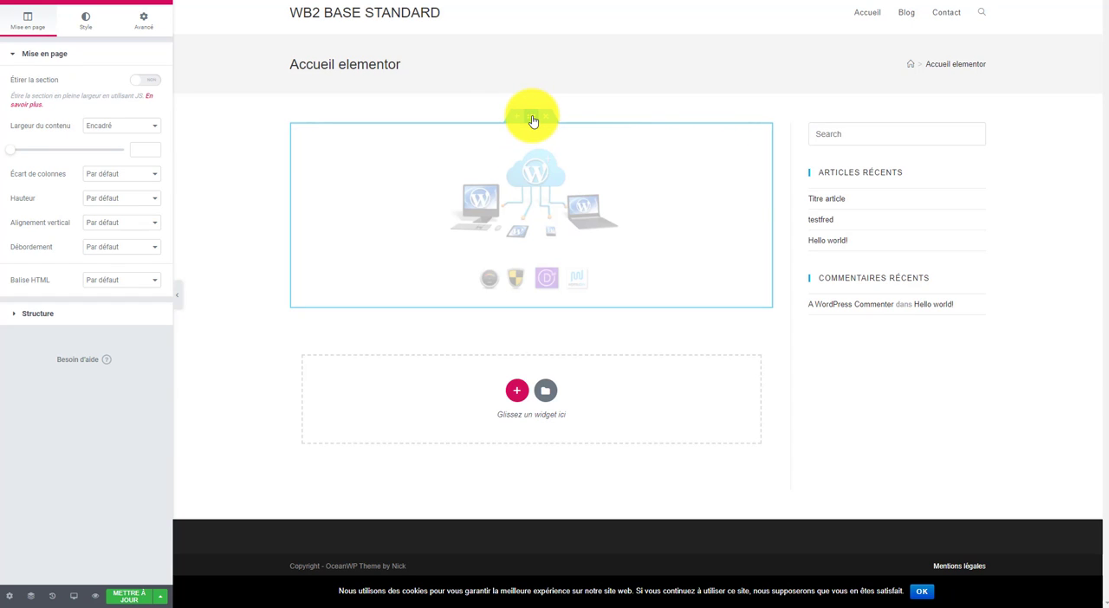
click(153, 181)
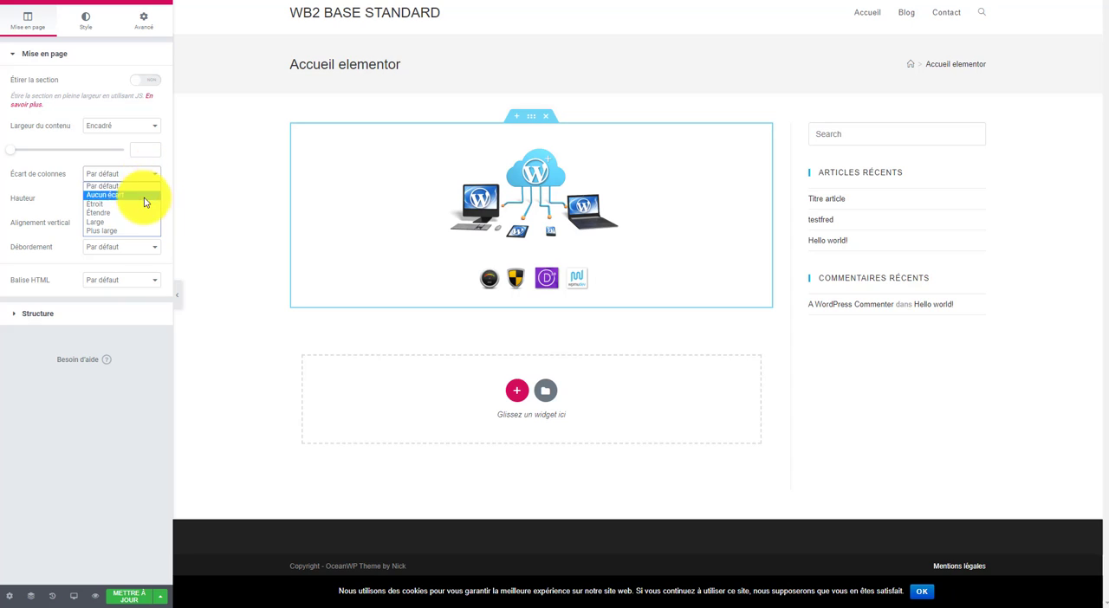
click(42, 181)
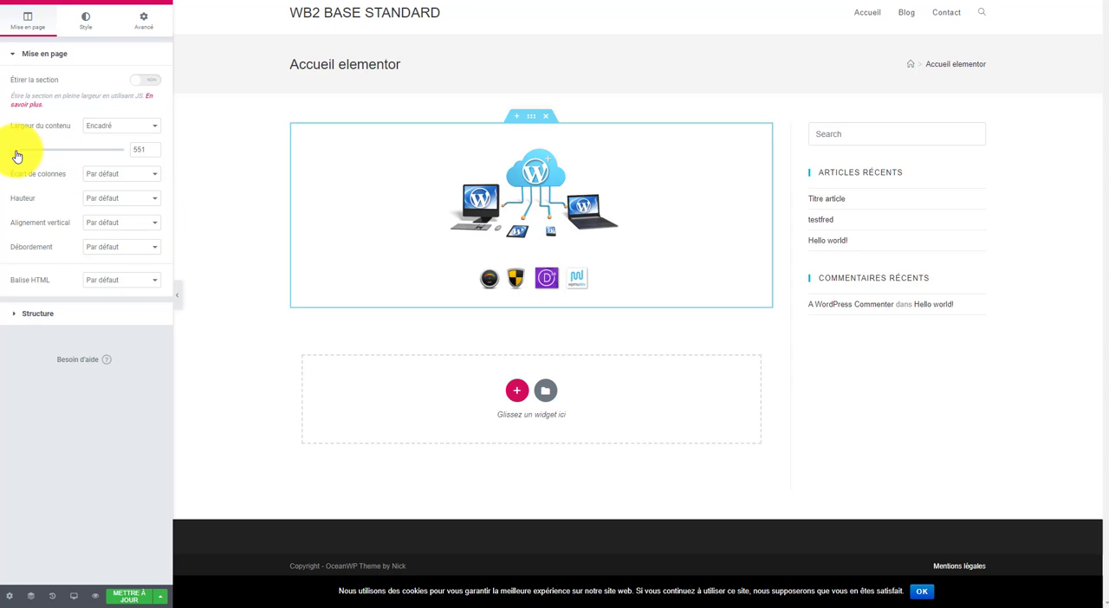
mouse_move(16, 156)
mouse_down()
mouse_move(98, 162)
mouse_move(8, 153)
mouse_up()
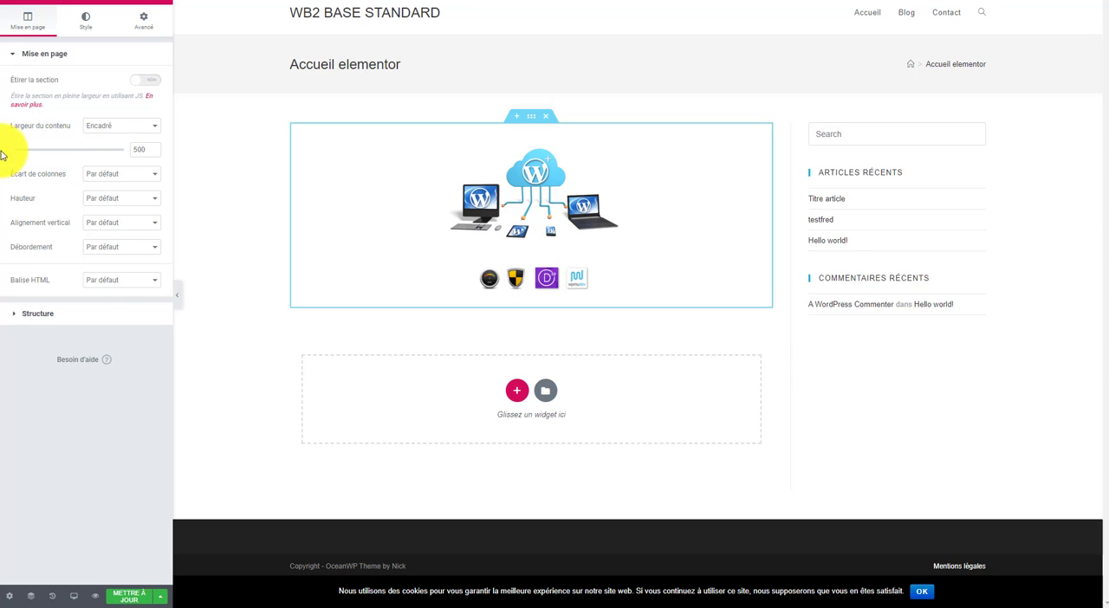
click(148, 82)
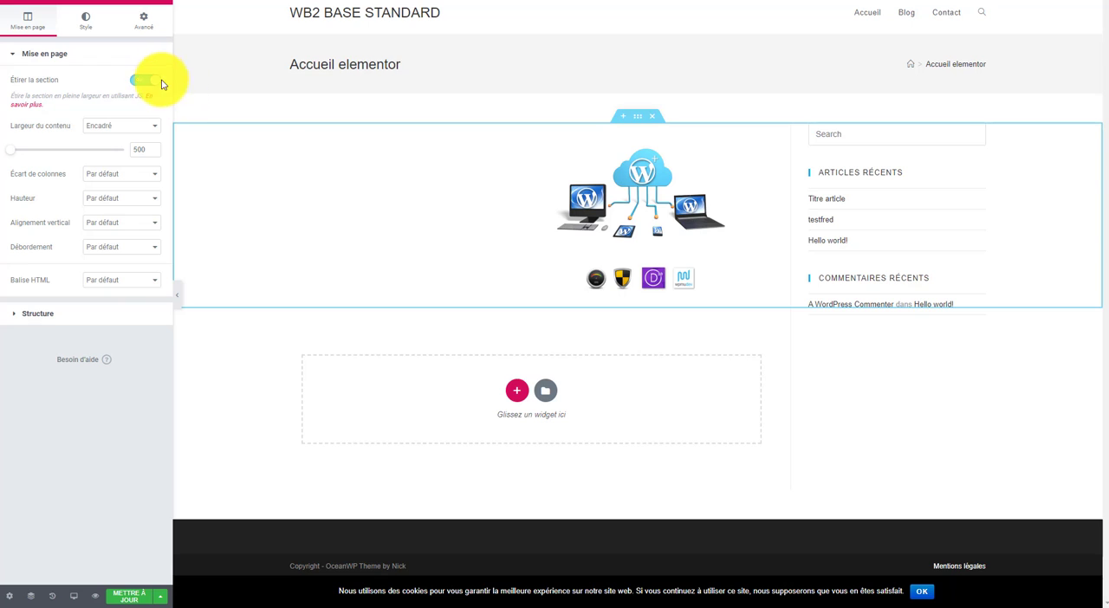
click(145, 80)
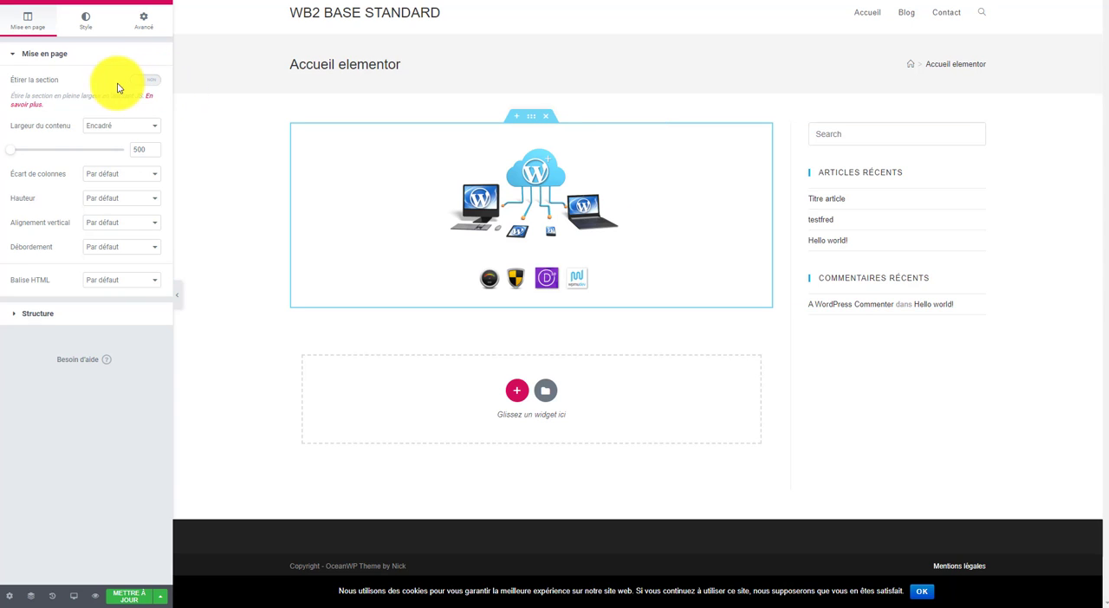
Step: Look through the image section's style options, including background, border and typography
click(87, 26)
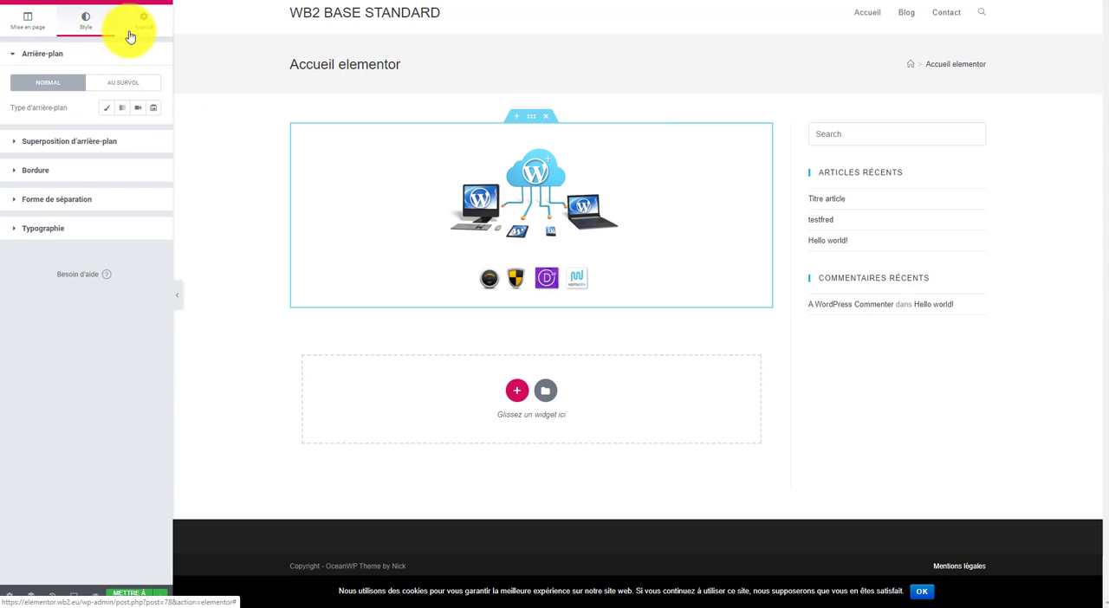
click(101, 173)
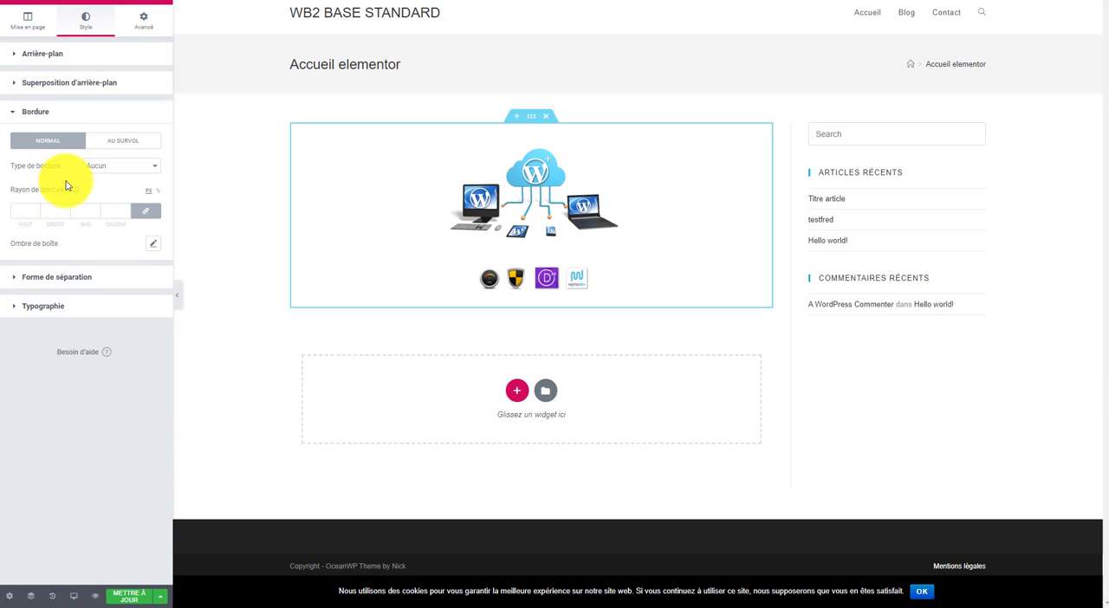
click(43, 308)
Step: Set the image section's linked top and bottom margins to -7 px
click(143, 14)
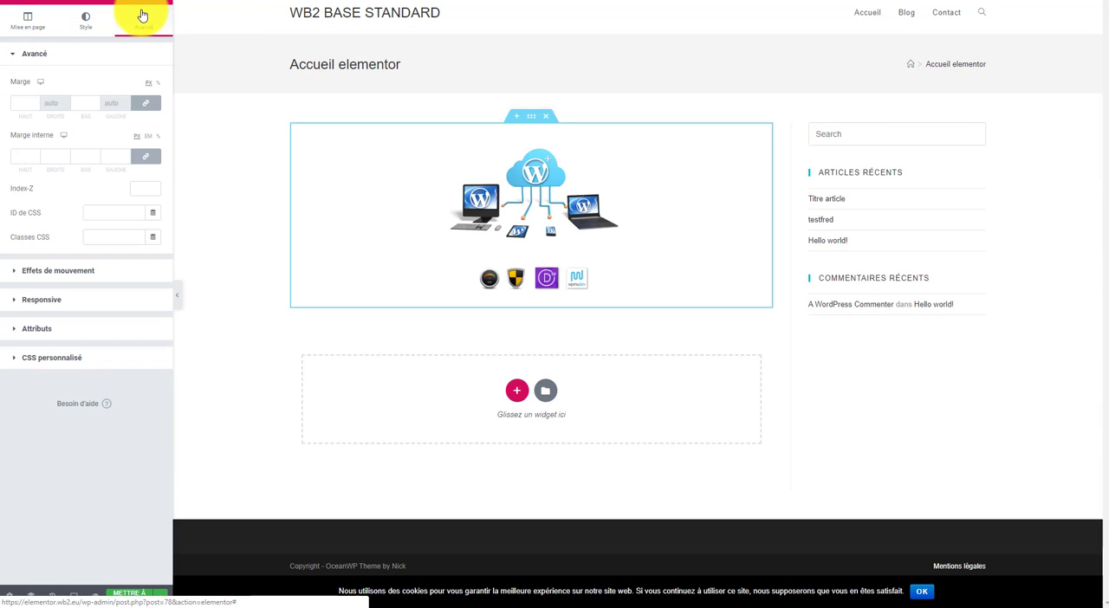
click(36, 106)
click(37, 106)
click(36, 106)
click(37, 106)
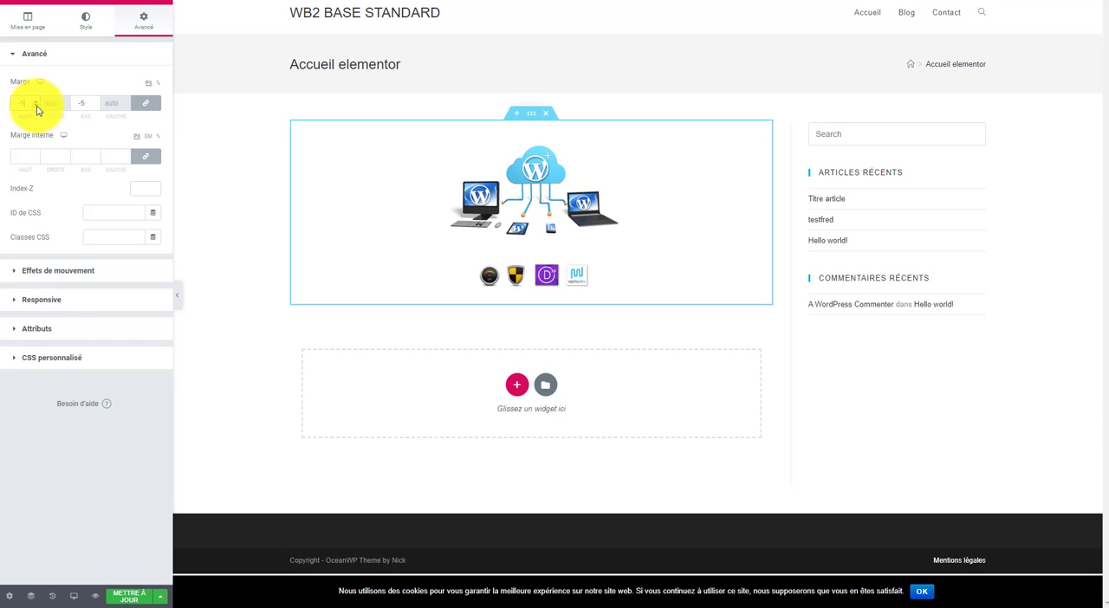
click(36, 106)
double_click(36, 105)
click(36, 105)
click(37, 106)
click(36, 101)
click(37, 101)
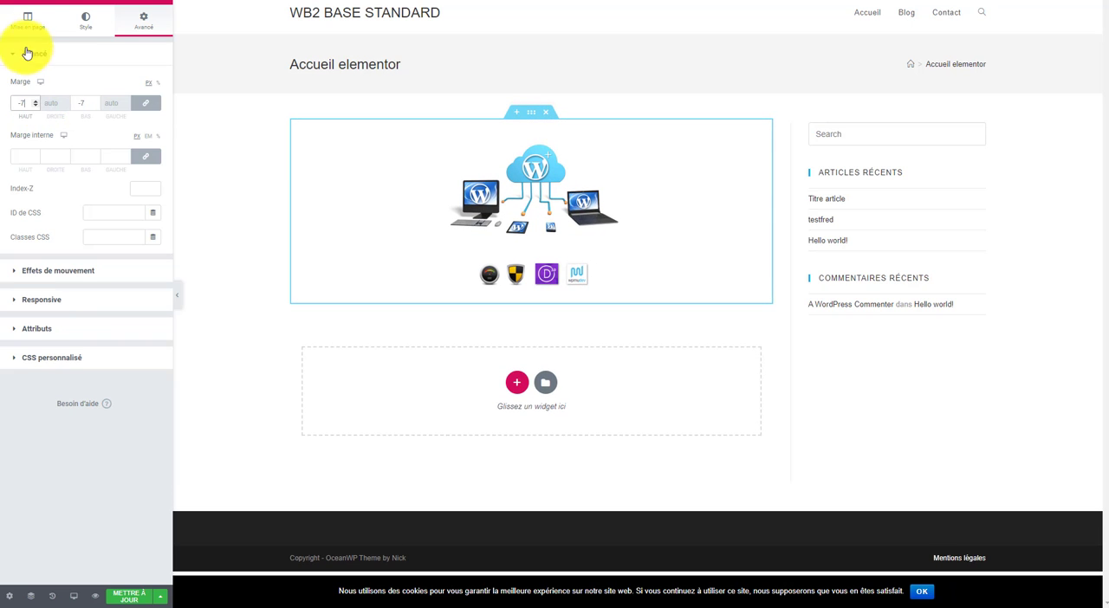
Step: Check the image section's structure setting and add a new section with two equal columns below it
click(31, 30)
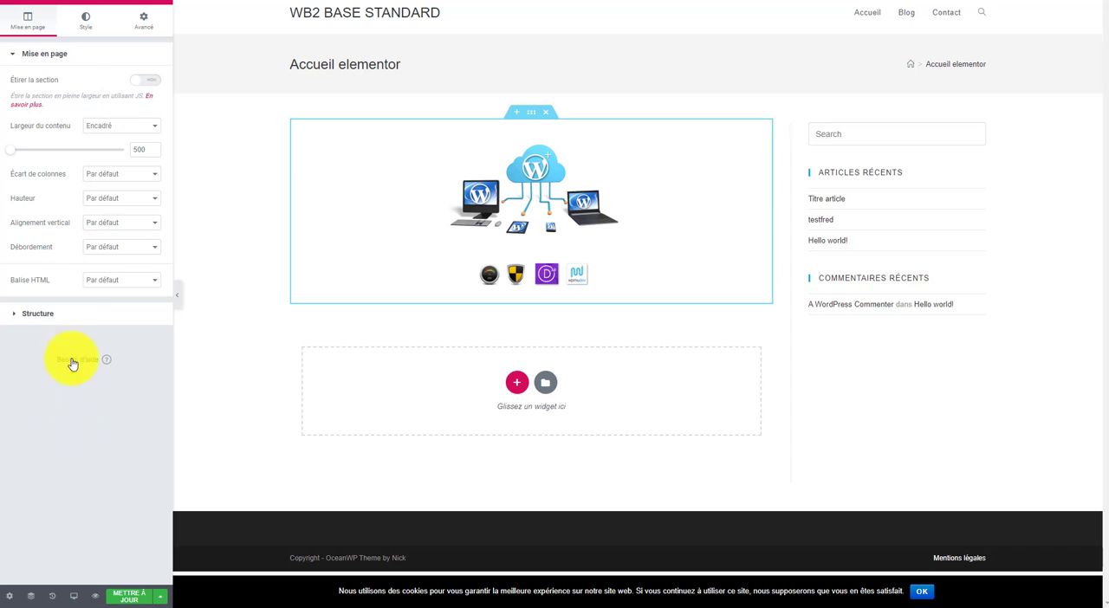
click(8, 315)
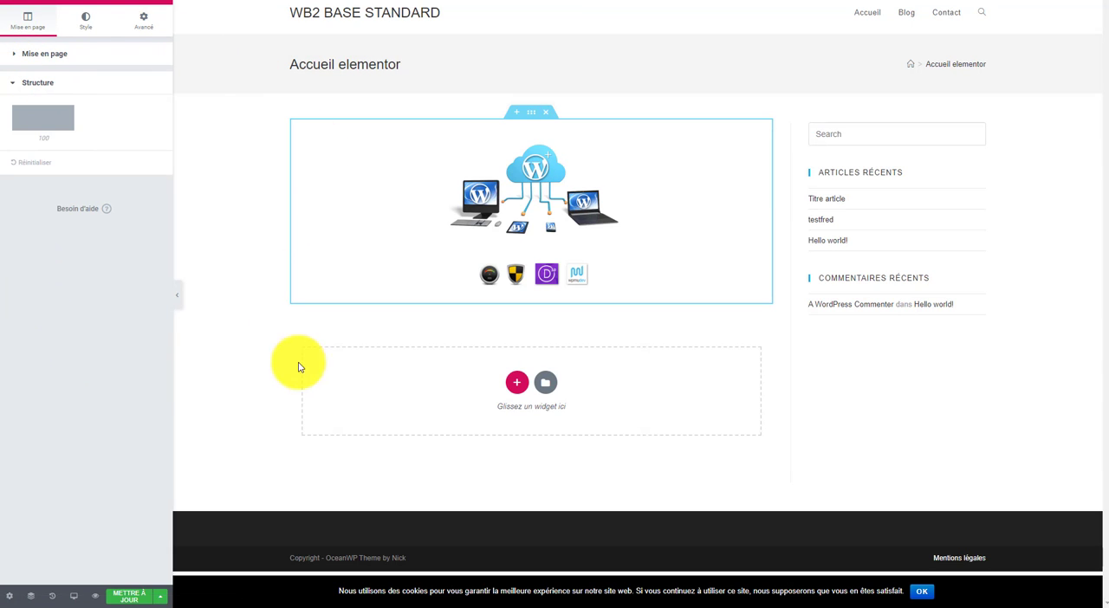
click(391, 391)
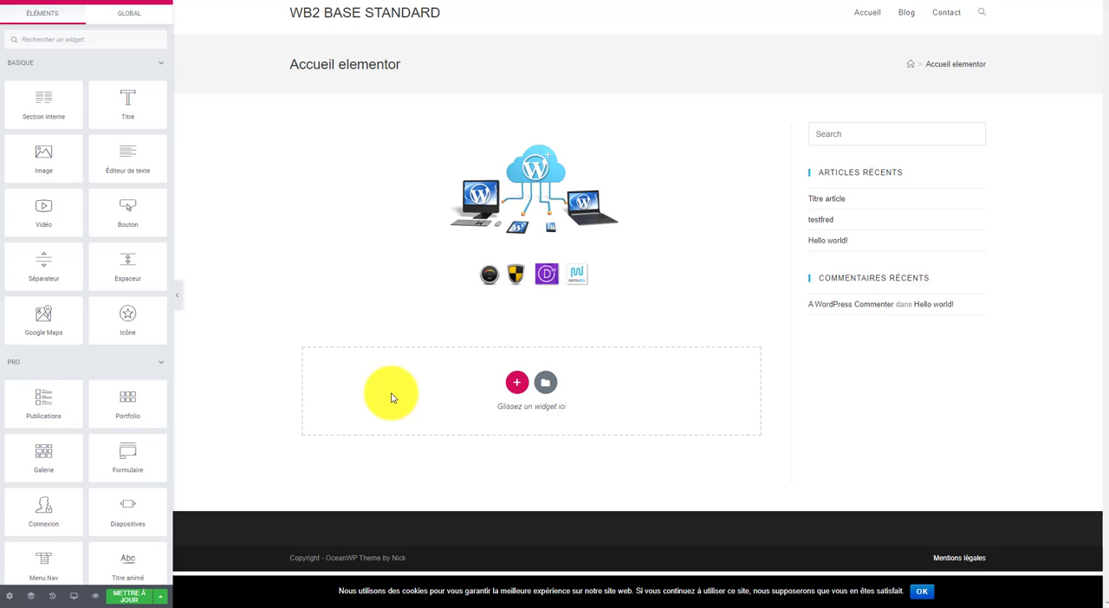
click(517, 387)
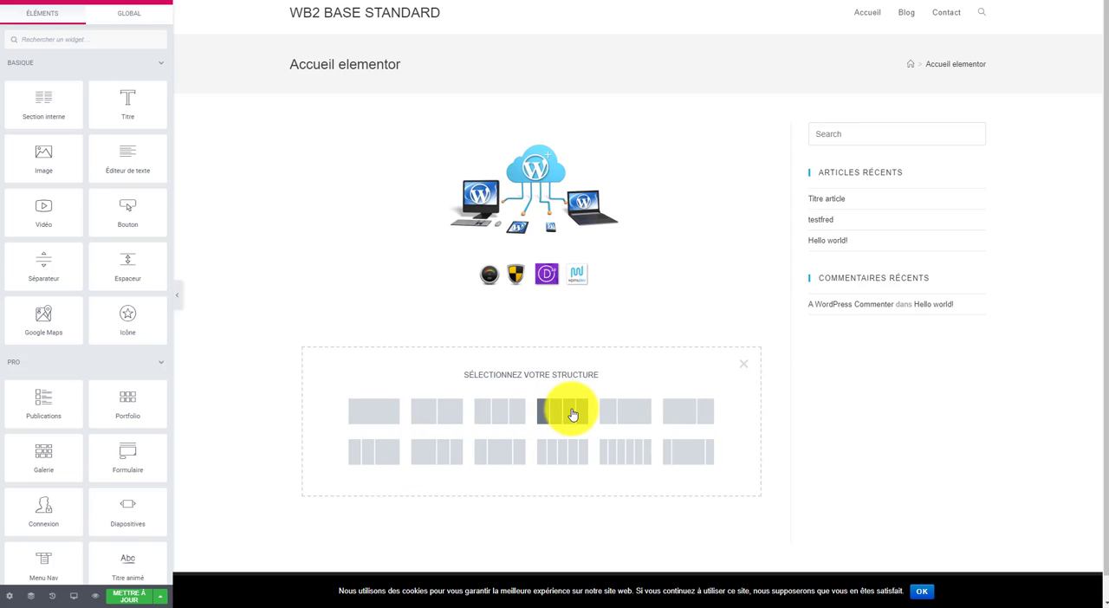
click(448, 417)
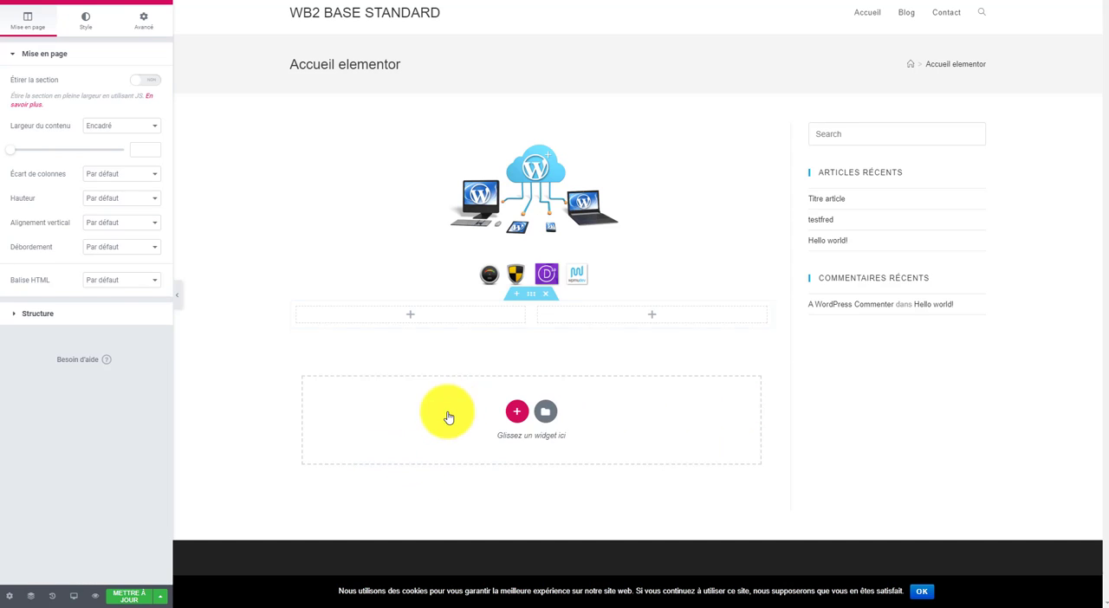
Step: Add a Bouton widget to the new section's first column and a Publications widget to its second column
click(408, 319)
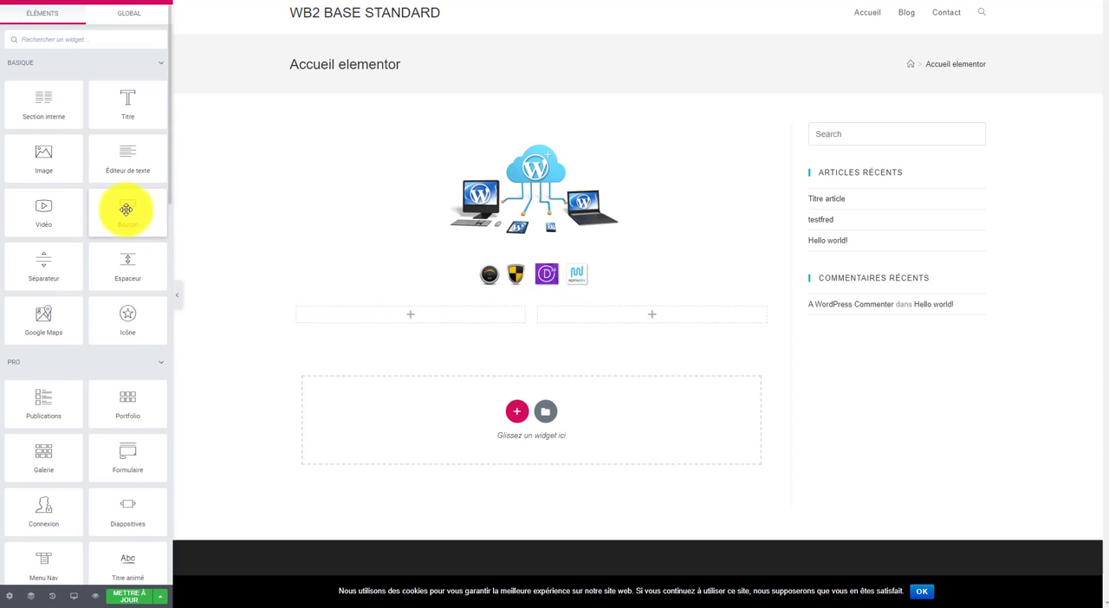
drag(126, 208, 396, 317)
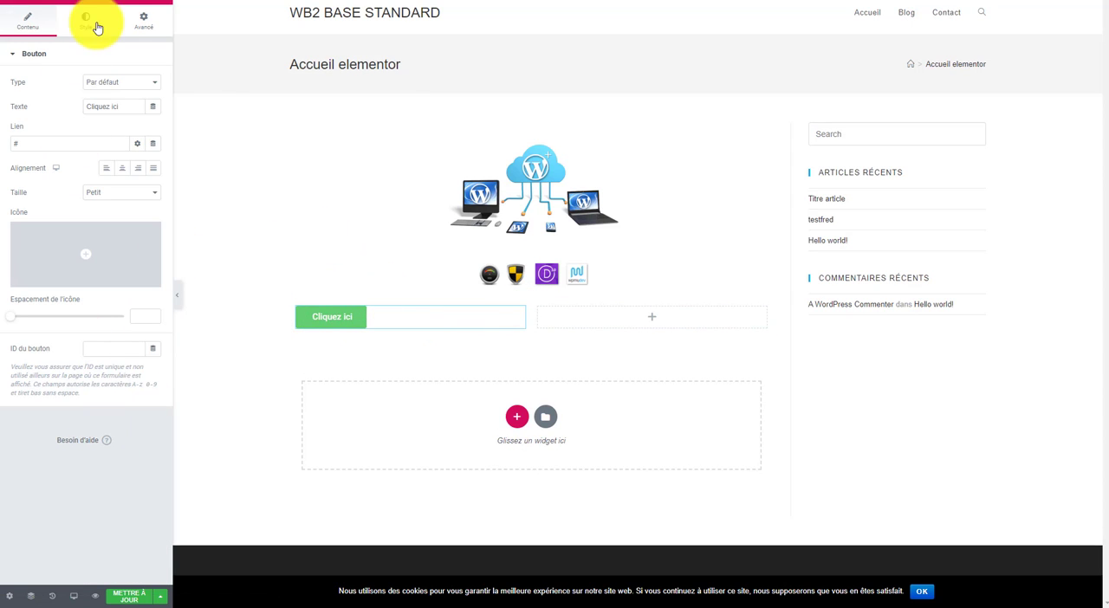
click(661, 319)
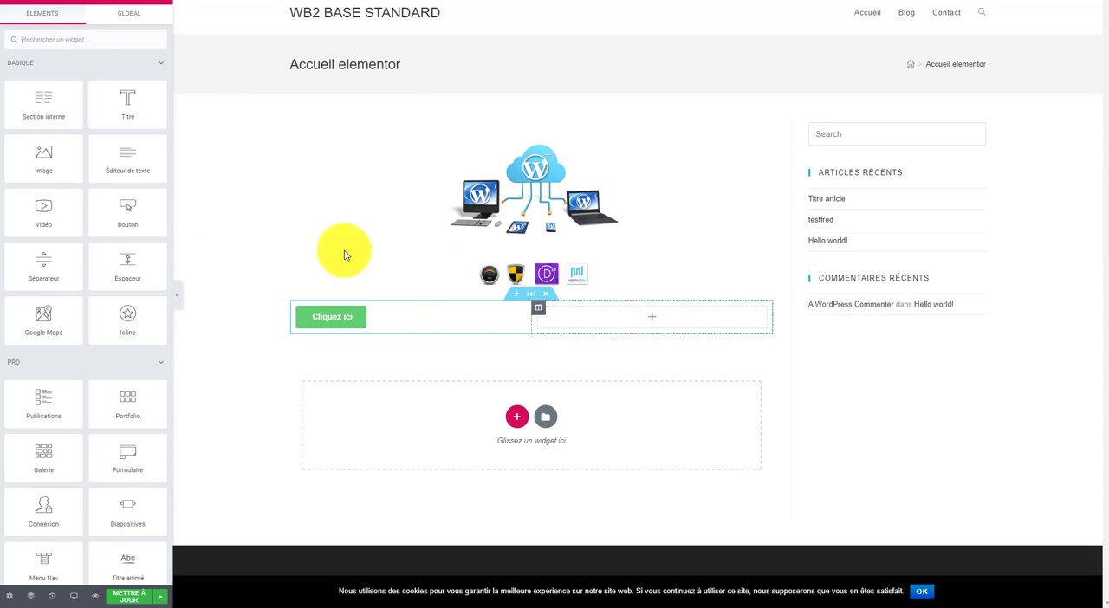
scroll(138, 251, down, 2)
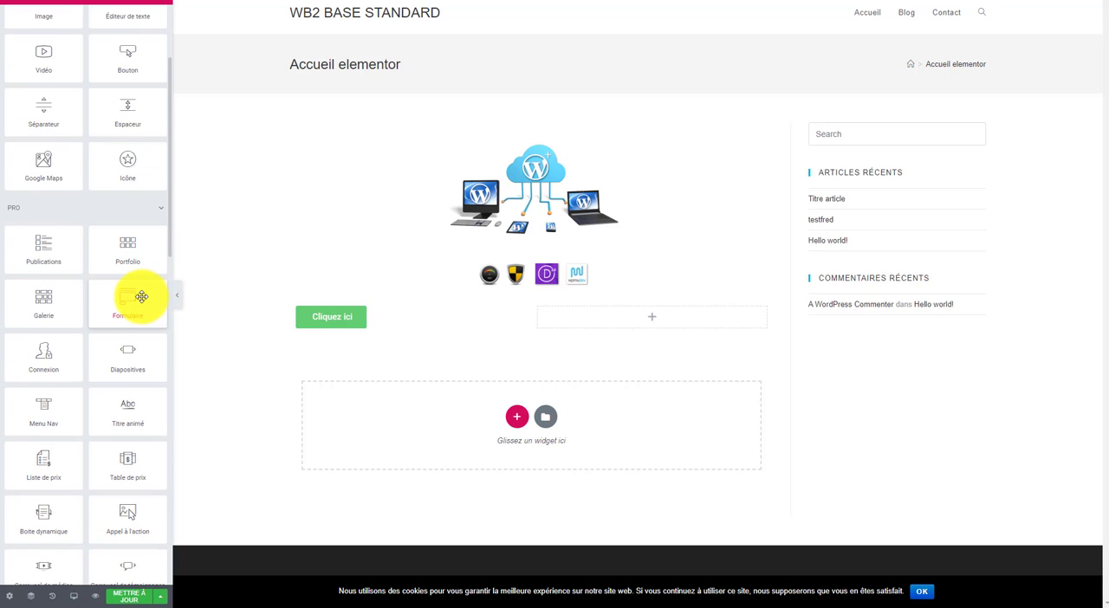
scroll(87, 268, down, 1)
drag(29, 174, 661, 324)
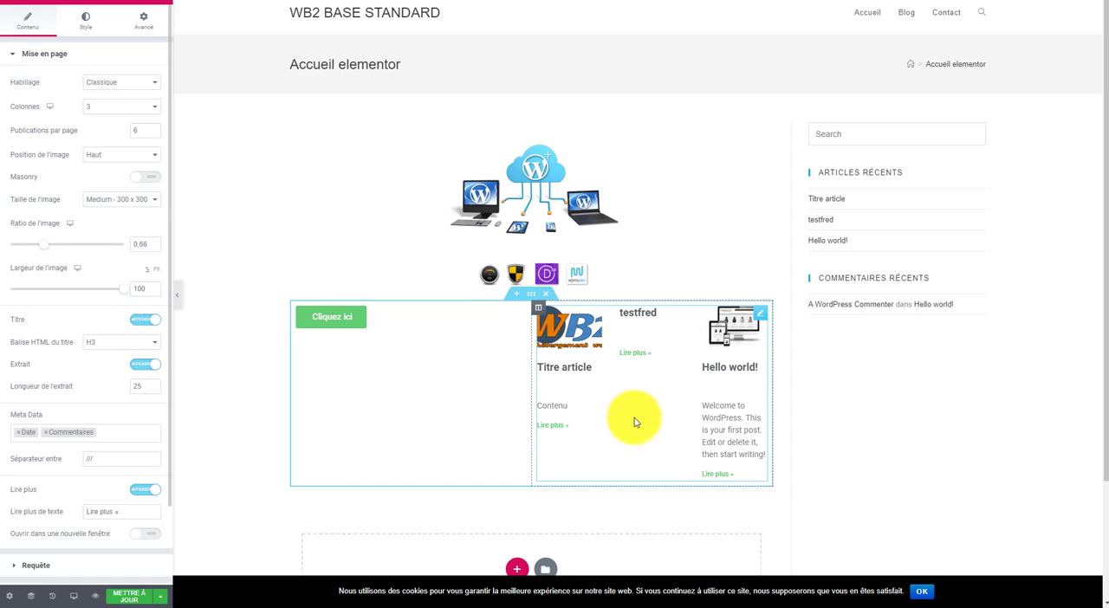
Step: Move the two-column section above the image section and check the new order on the page
scroll(684, 362, down, 1)
scroll(695, 367, down, 1)
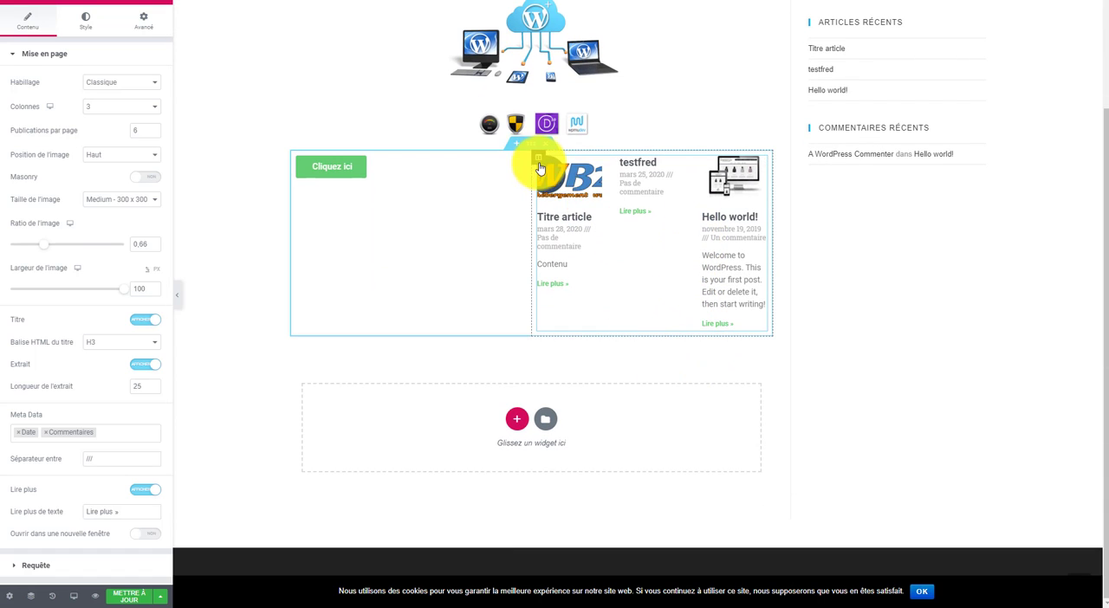
scroll(516, 282, up, 2)
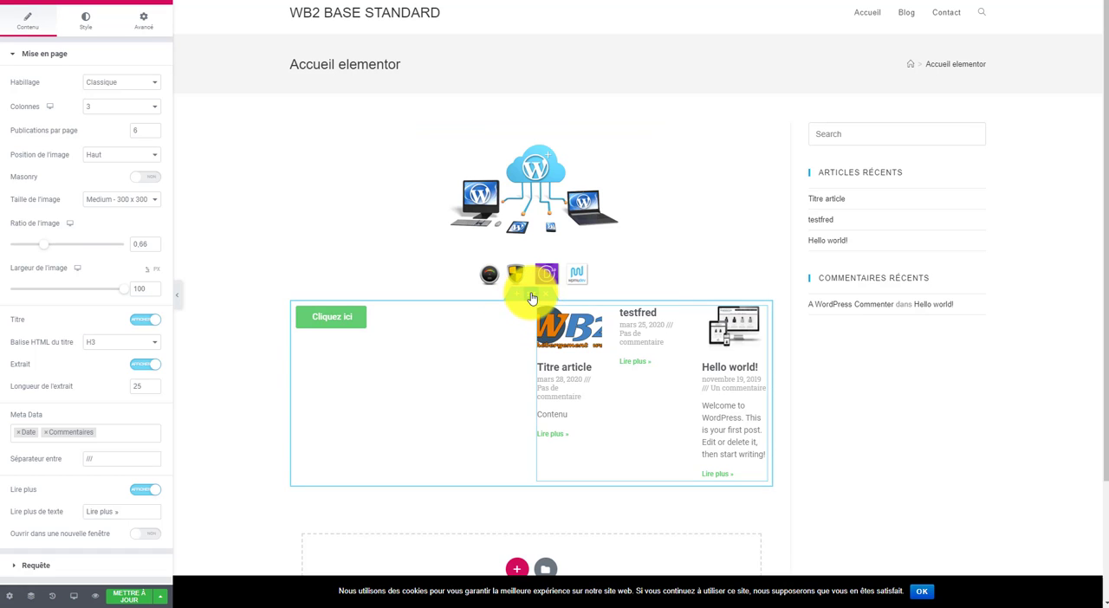
drag(531, 298, 544, 149)
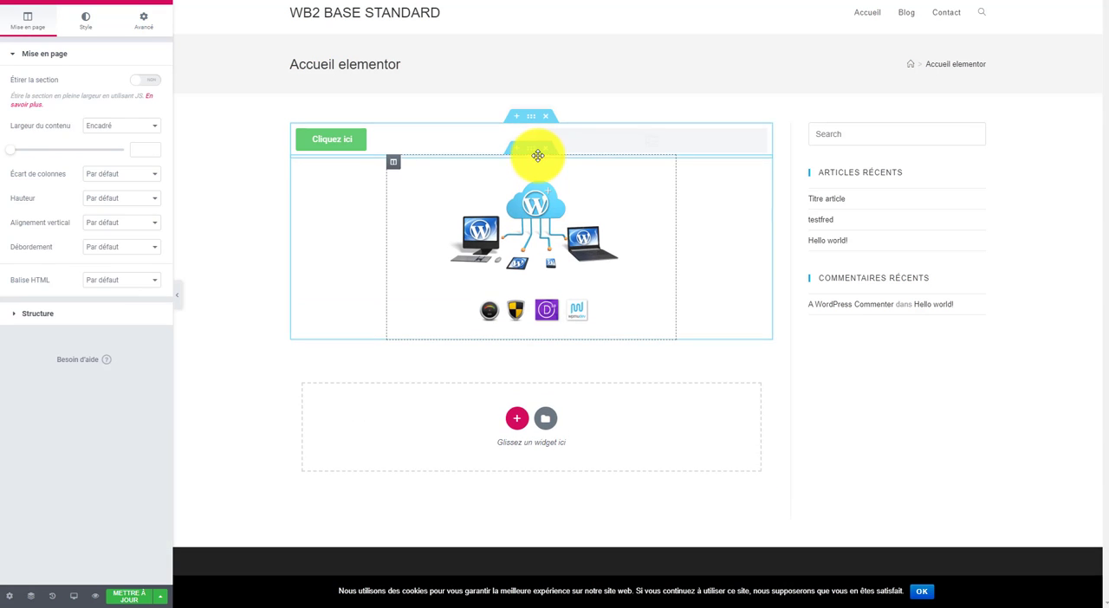
scroll(537, 414, down, 1)
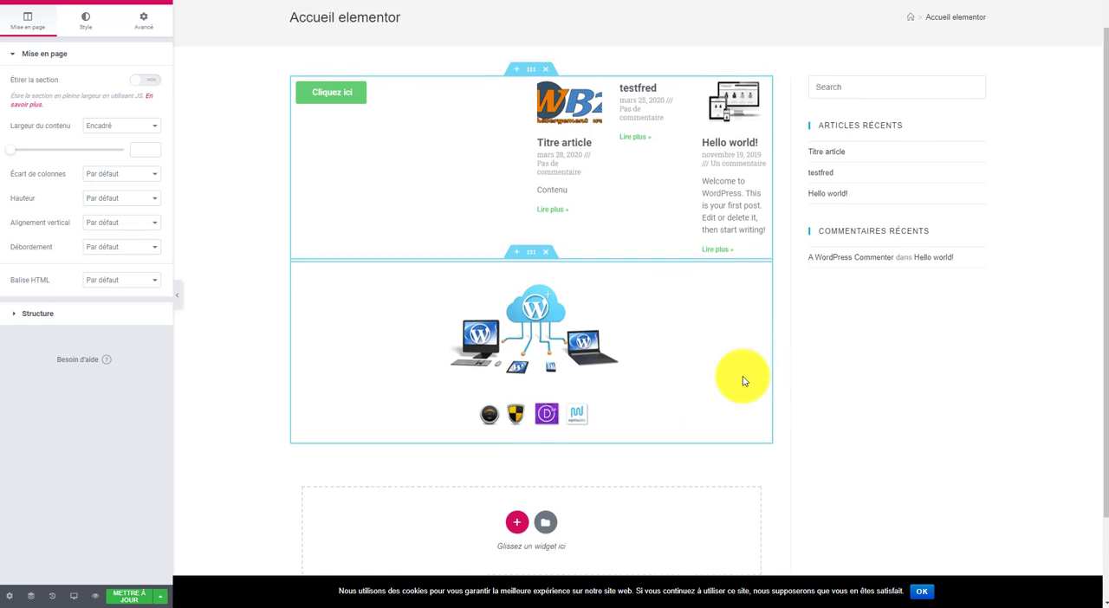
Step: Move the Image widget into the first column under the button, and try to move the button below it
scroll(607, 363, up, 1)
drag(429, 322, 357, 183)
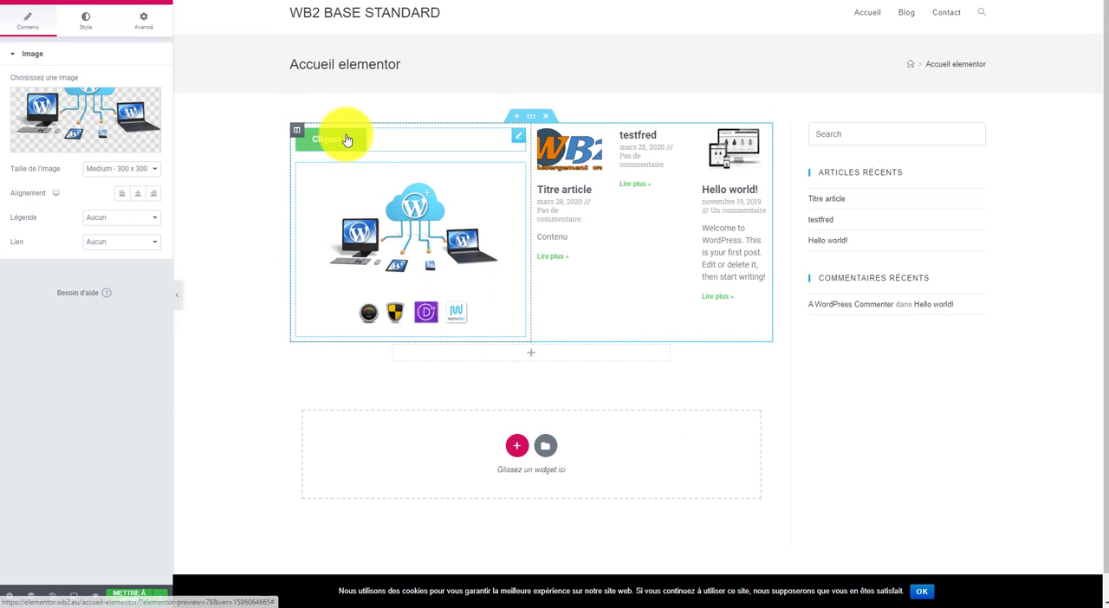
drag(346, 140, 414, 232)
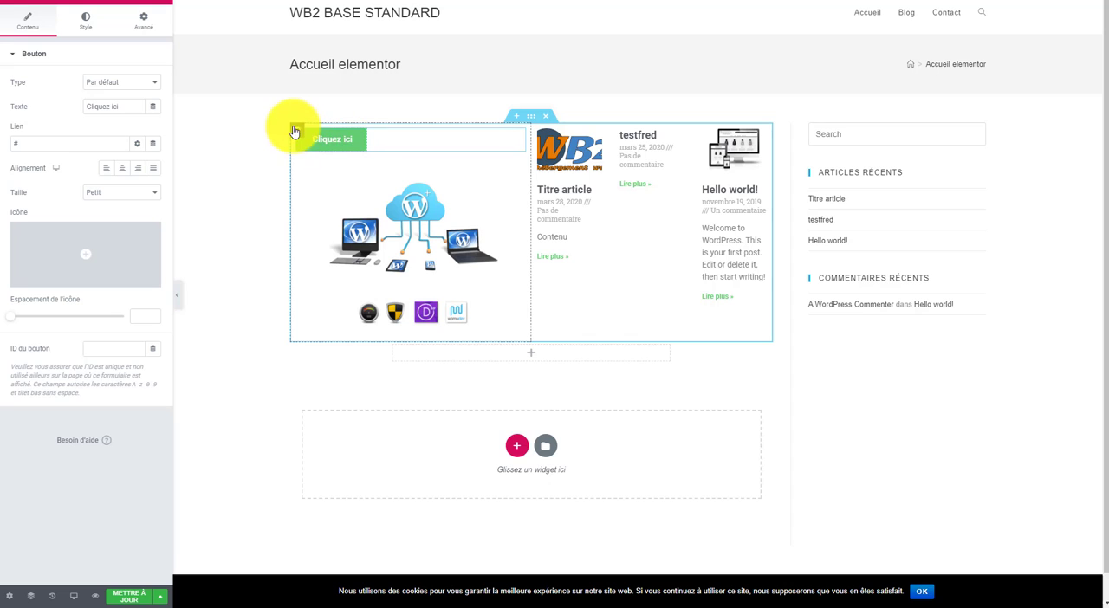
Step: Review the page layout and move the Image widget above the button in the first column
scroll(592, 356, down, 1)
scroll(575, 424, up, 1)
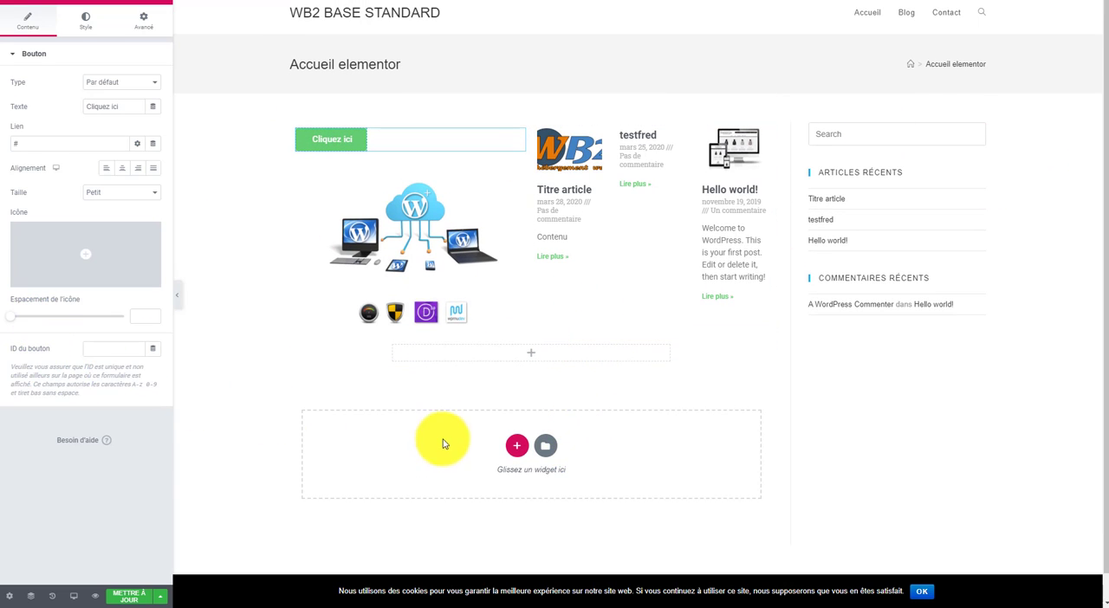
scroll(583, 185, down, 1)
scroll(427, 156, up, 1)
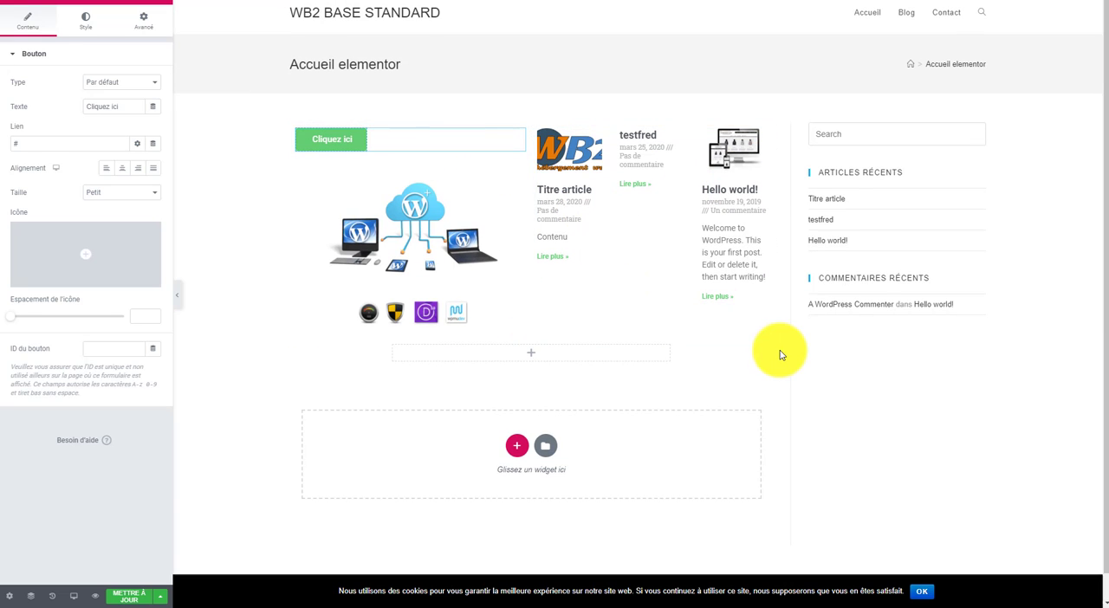
scroll(564, 408, down, 1)
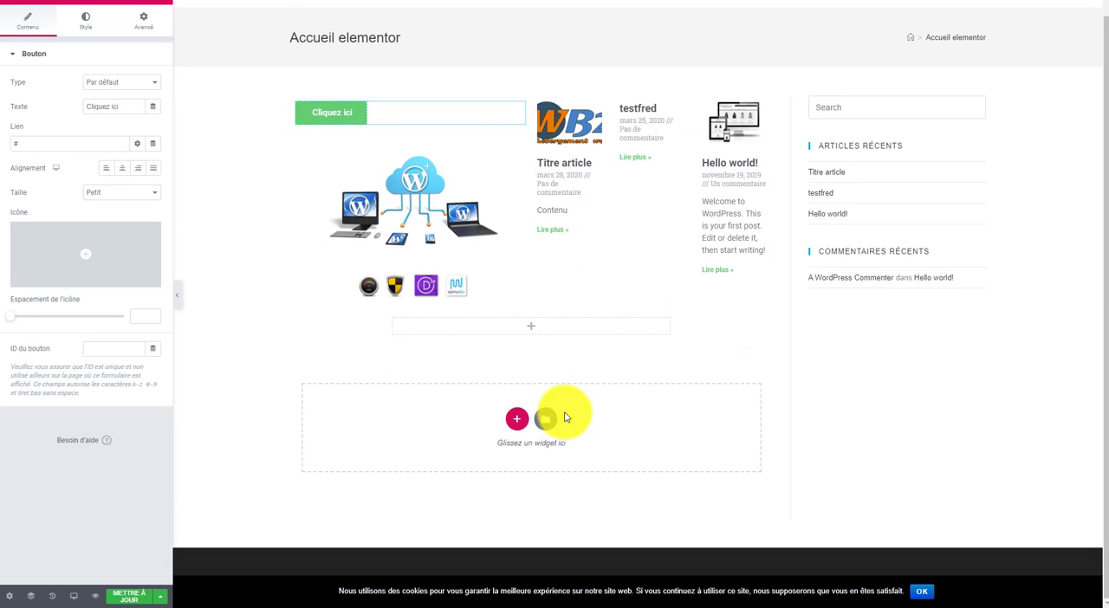
scroll(520, 347, up, 1)
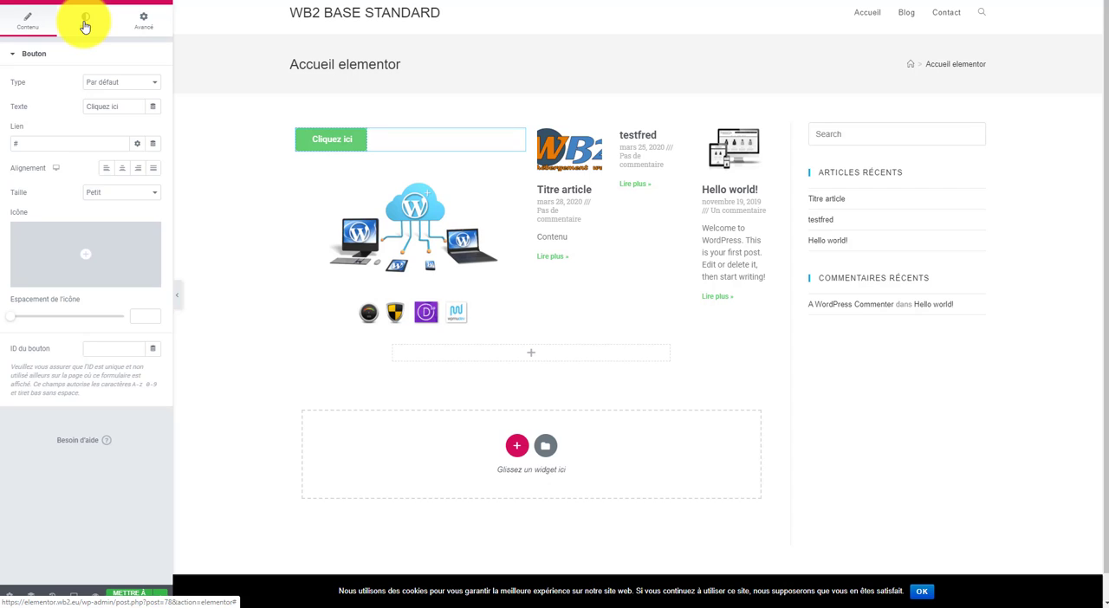
drag(456, 201, 448, 127)
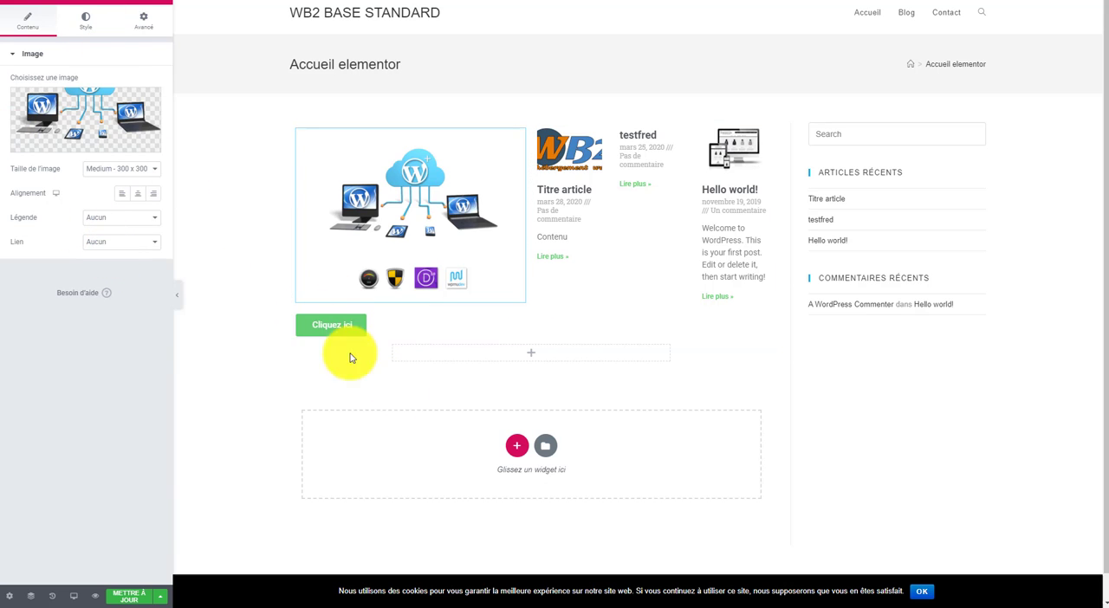
Step: Insert a single-column section directly below the two-column section and collapse its layout settings
scroll(509, 404, down, 1)
scroll(509, 404, up, 1)
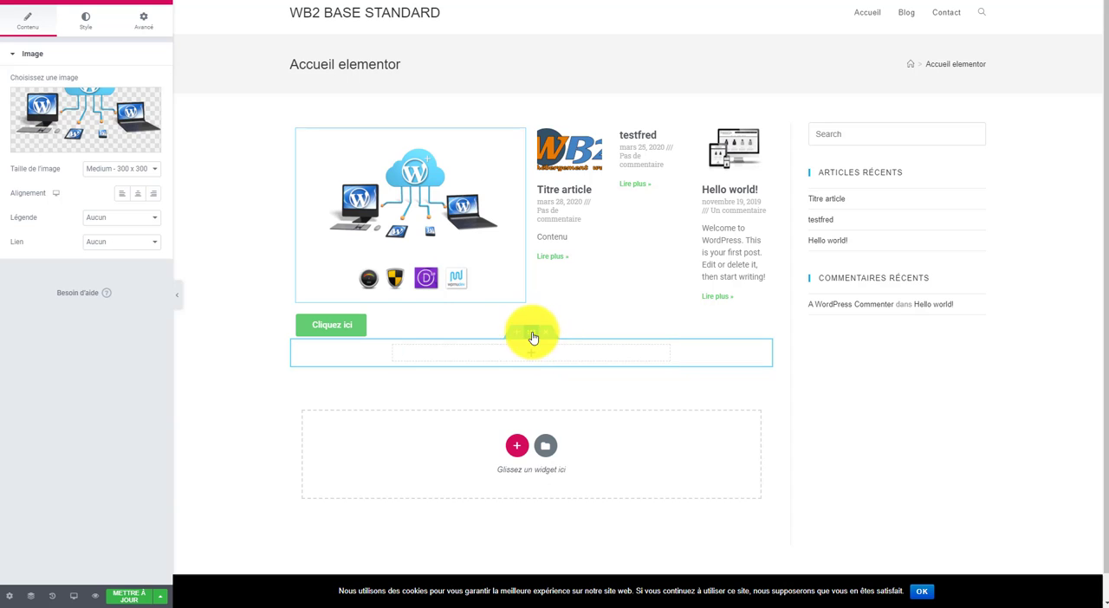
click(517, 334)
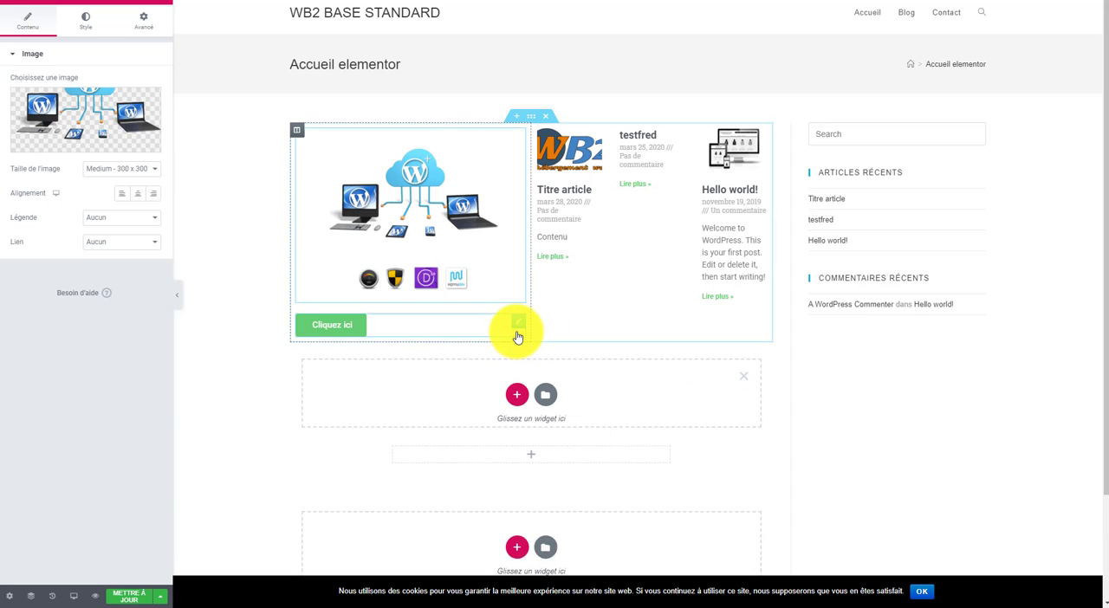
click(516, 397)
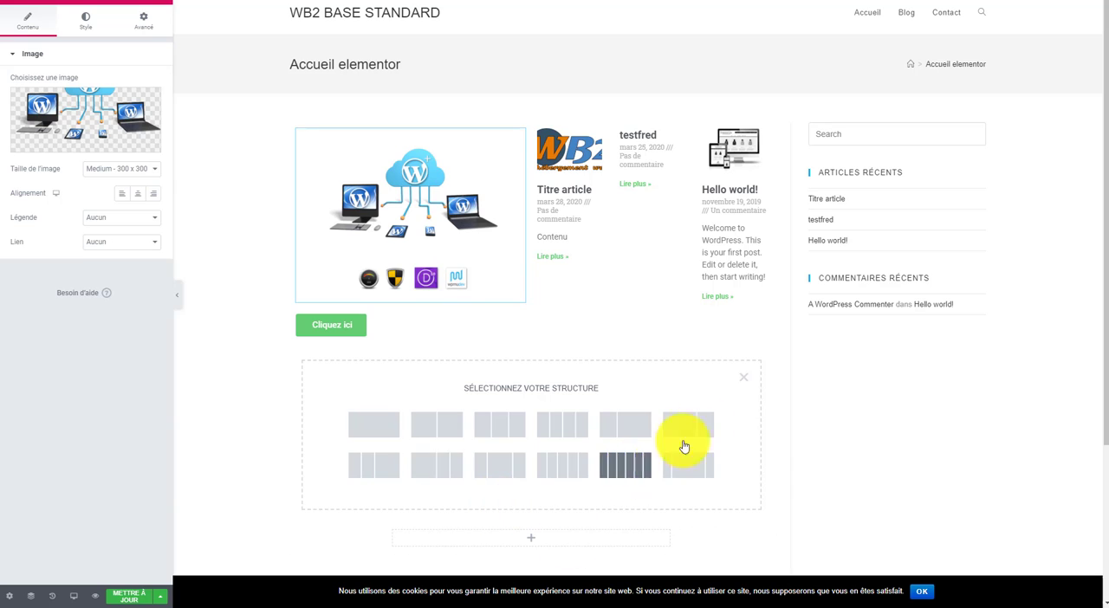
click(370, 430)
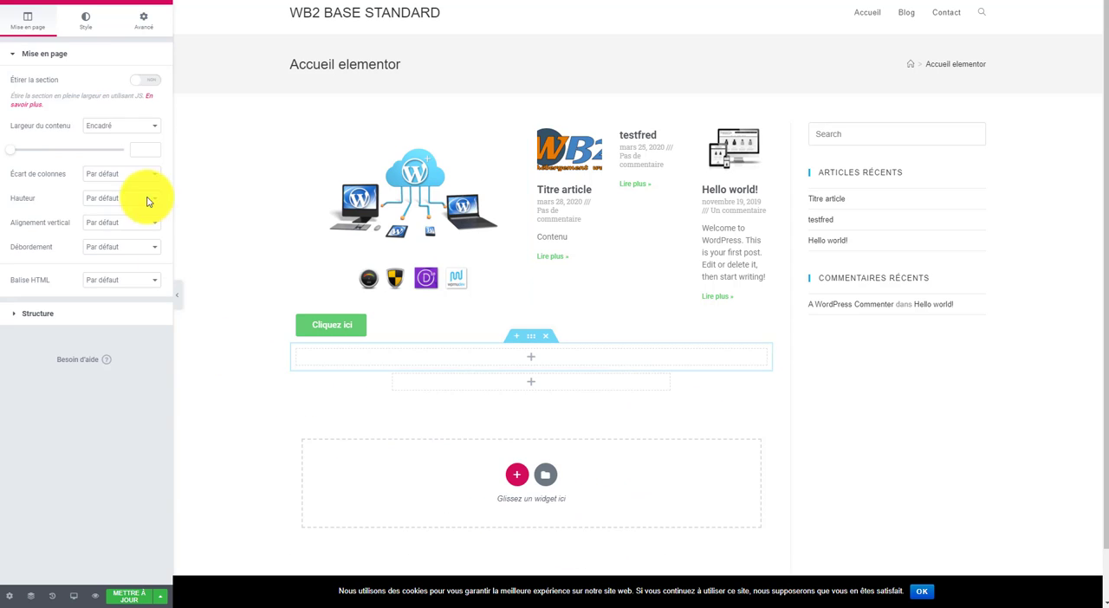
click(13, 58)
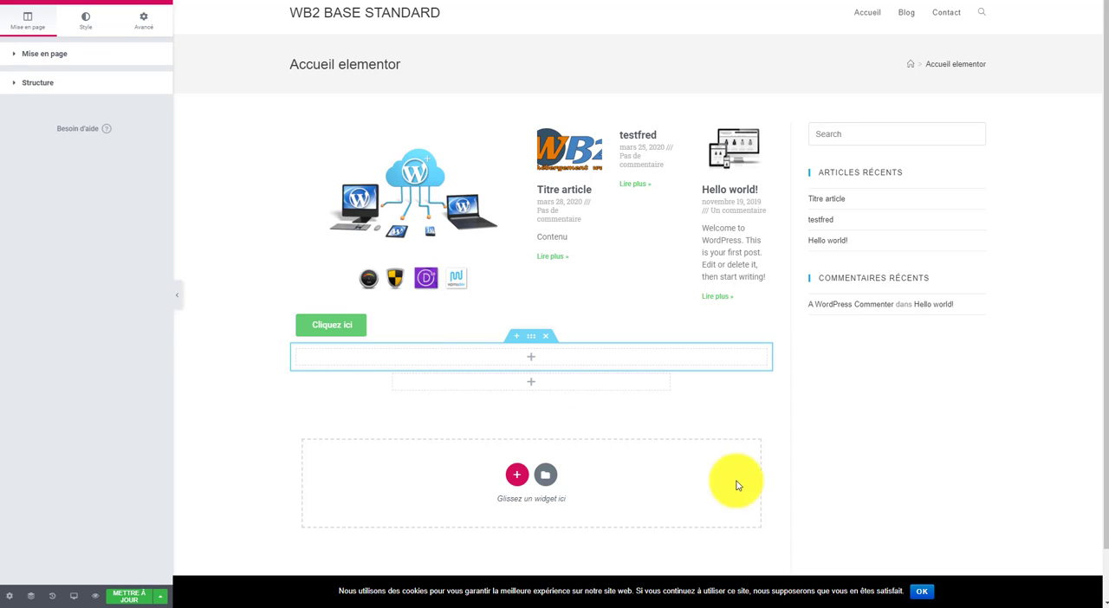
Step: Look through the Basique, Pro and Général widget categories to see which elements are available
click(531, 357)
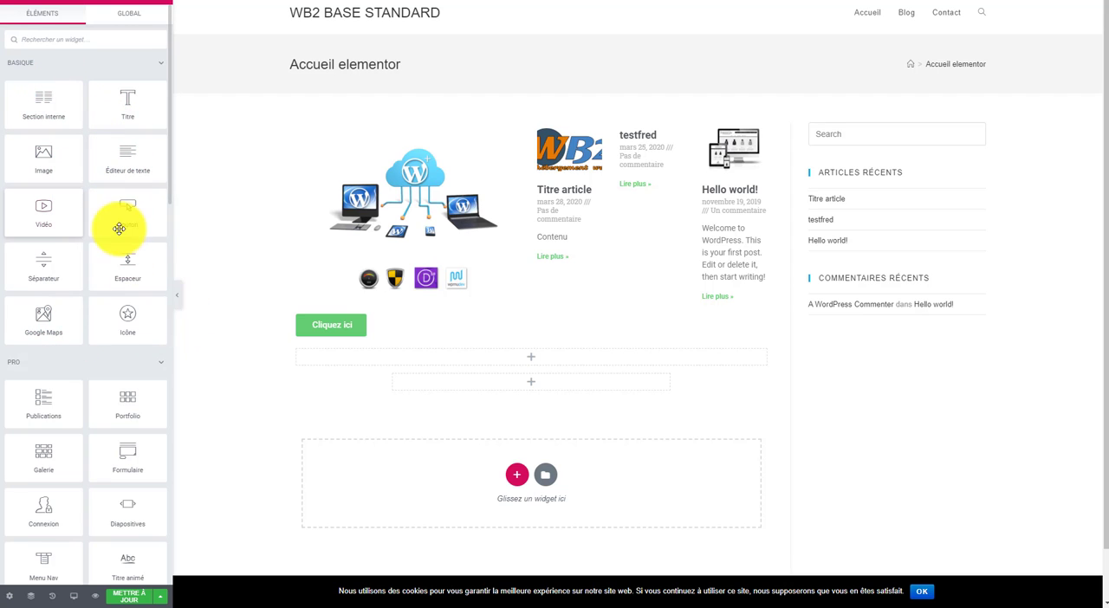
scroll(26, 373, down, 3)
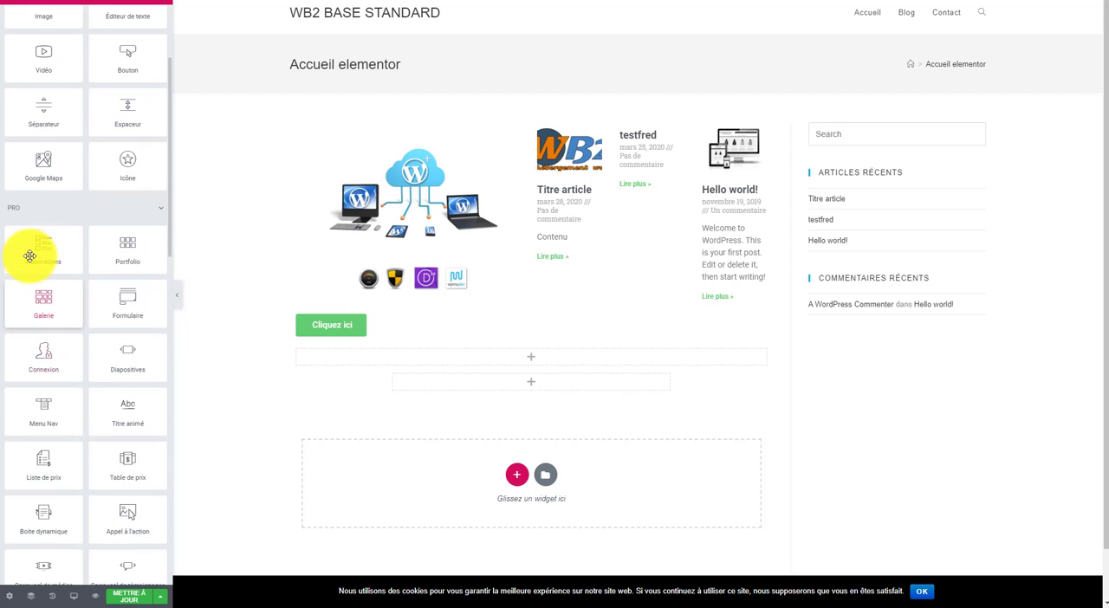
scroll(138, 310, down, 4)
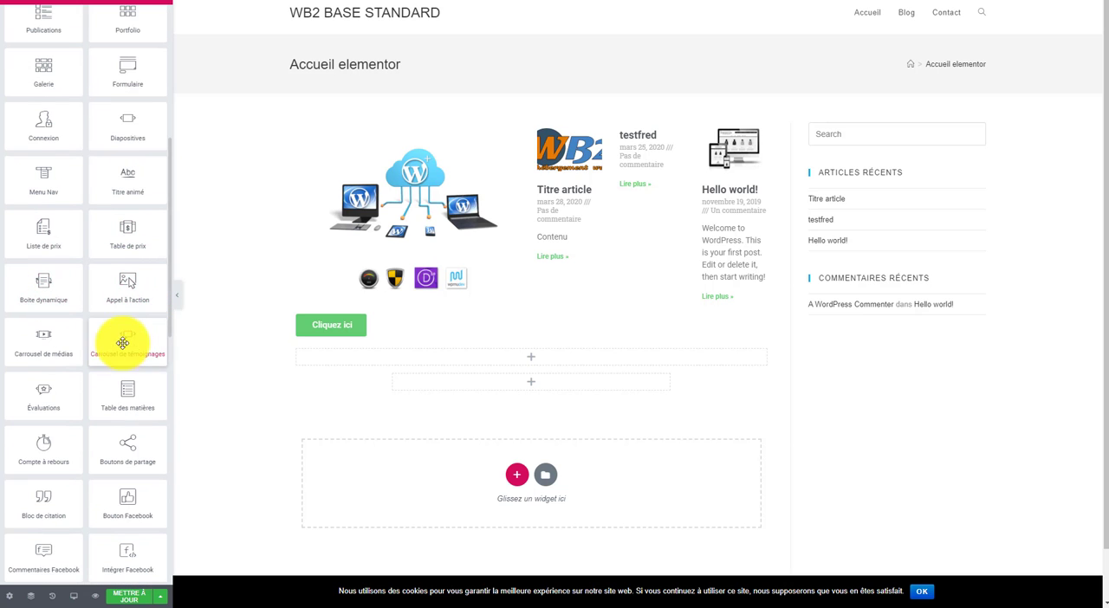
scroll(57, 324, down, 3)
scroll(142, 319, down, 3)
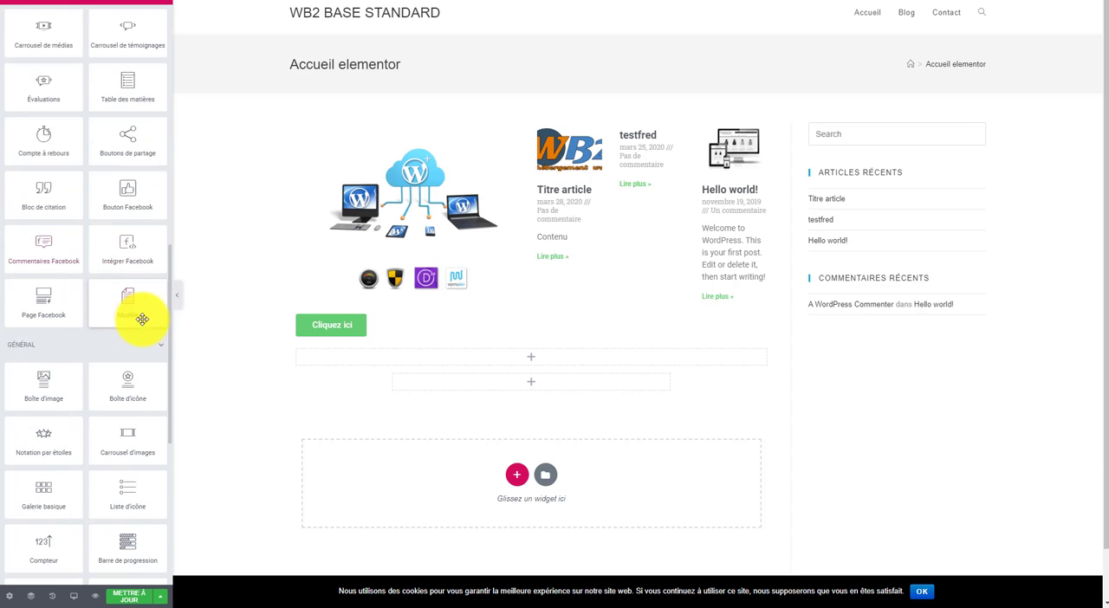
scroll(30, 318, down, 8)
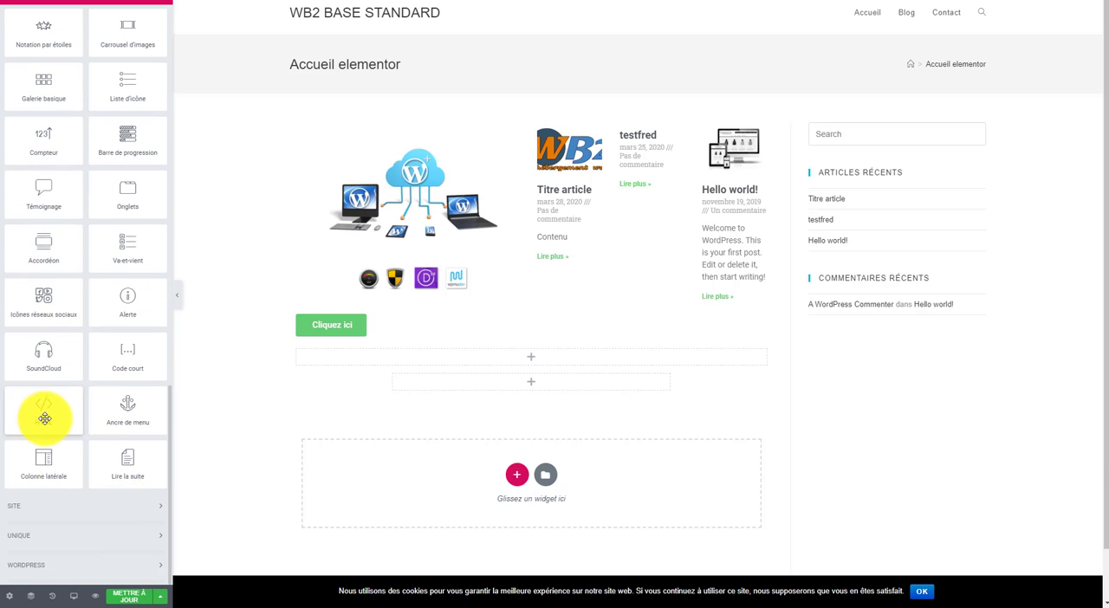
scroll(44, 419, up, 12)
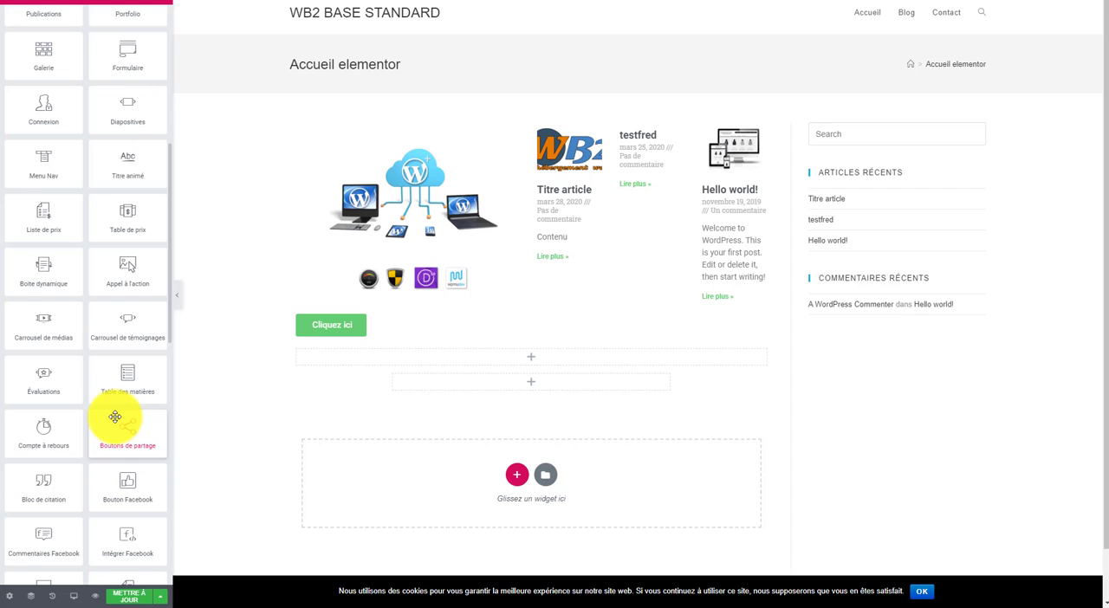
scroll(117, 415, up, 2)
scroll(139, 431, down, 4)
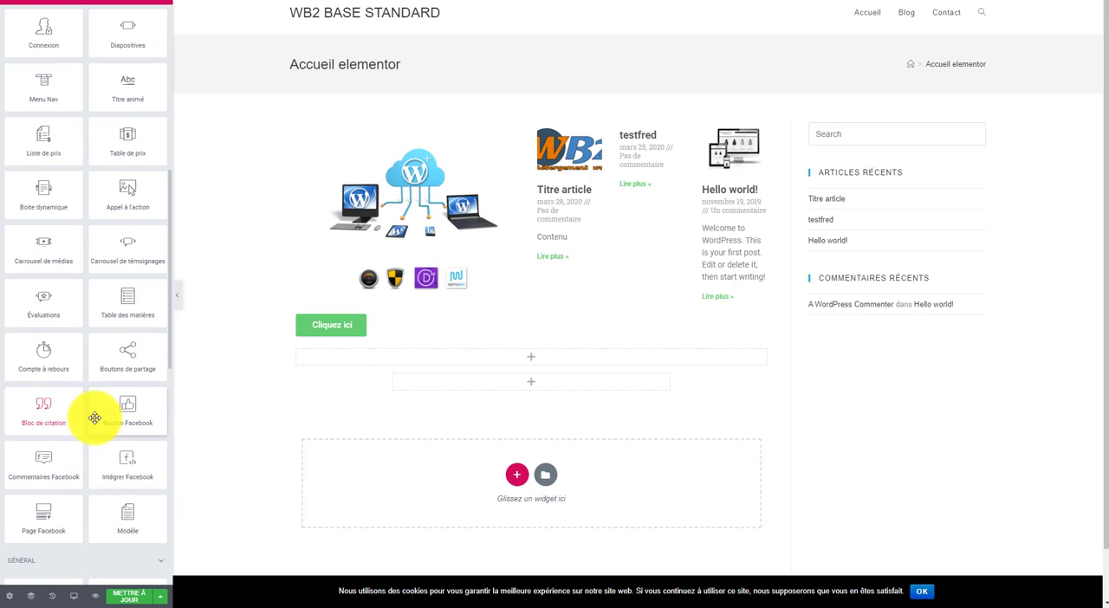
Step: Add a Formulaire widget to the new single-column section under the button
scroll(89, 416, up, 8)
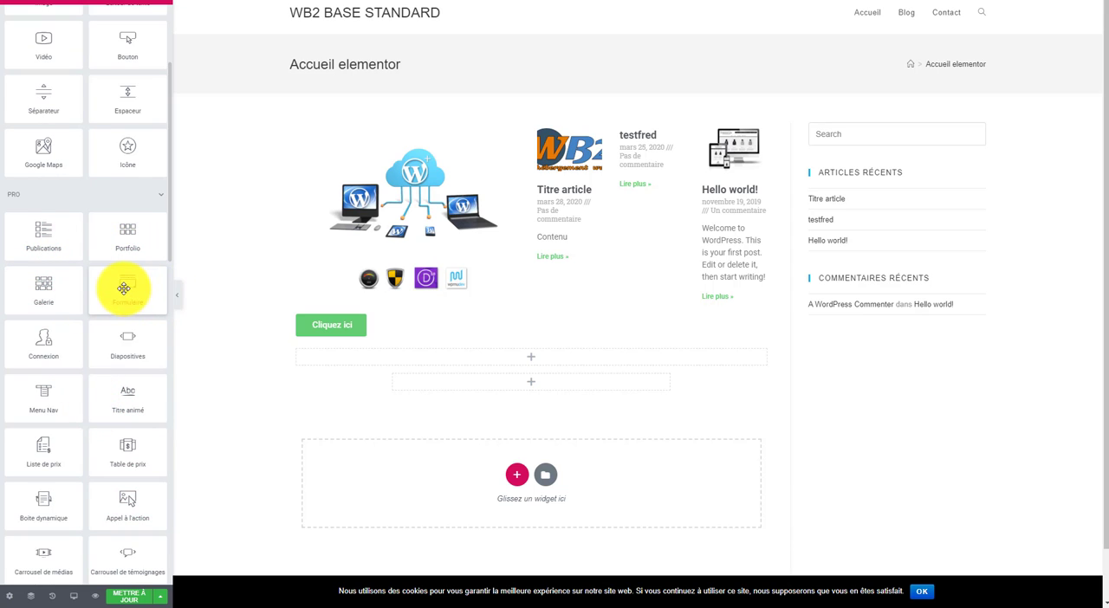
drag(119, 282, 564, 359)
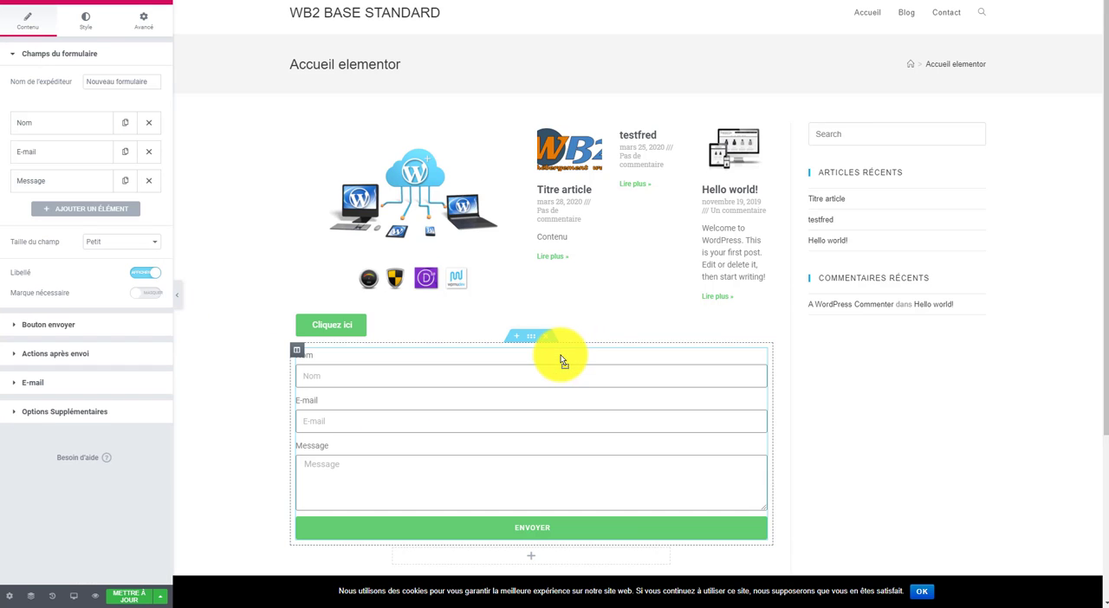
scroll(433, 363, down, 2)
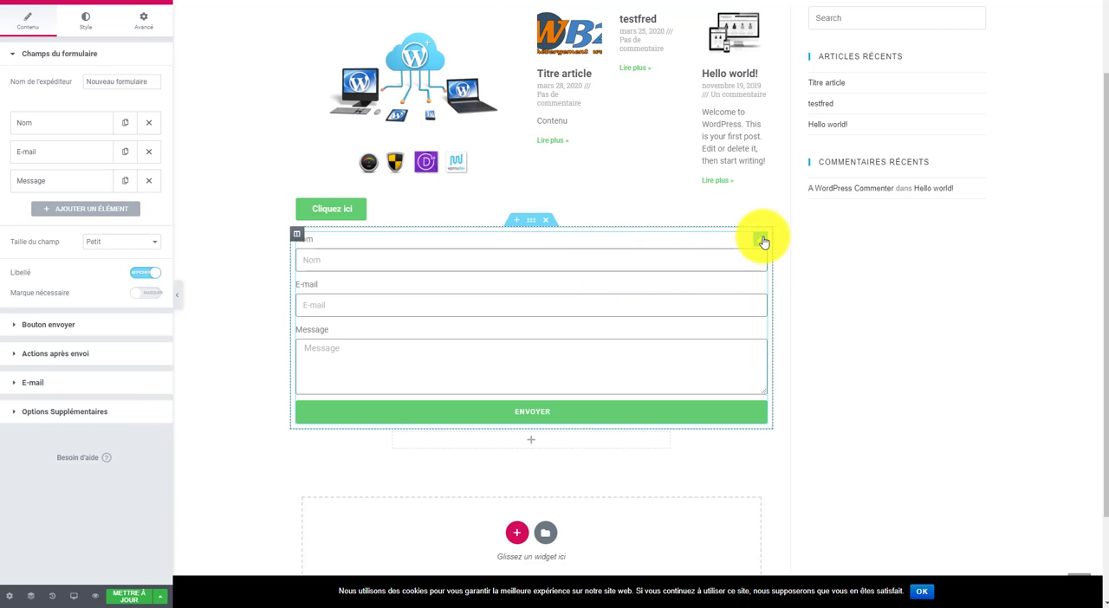
Step: Examine the contact form's column settings and e-mail field, and check how the form sits within the page
click(297, 236)
click(489, 308)
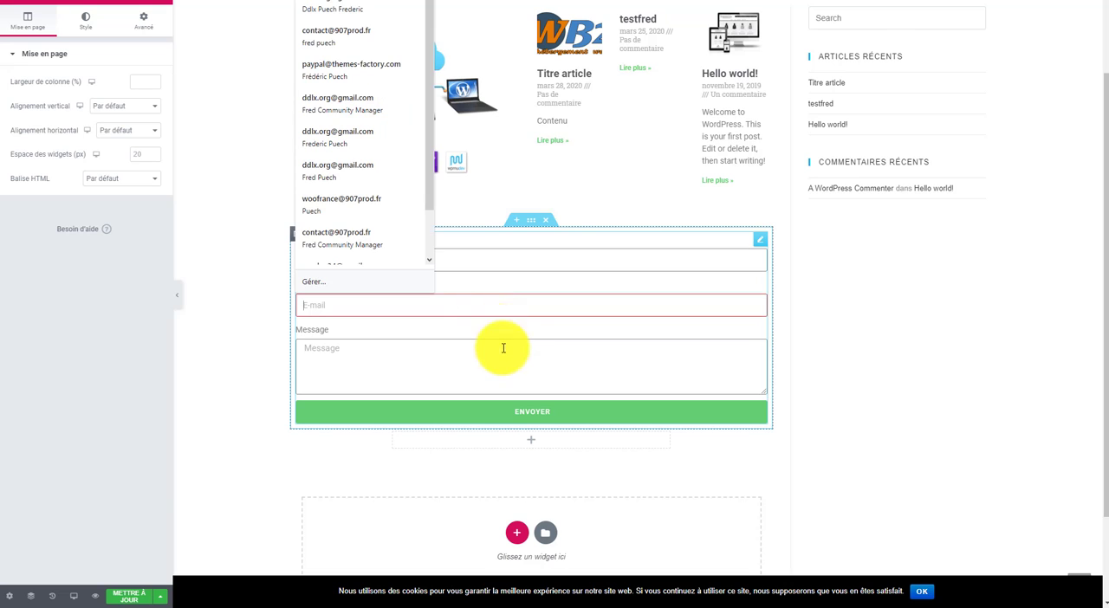
click(894, 398)
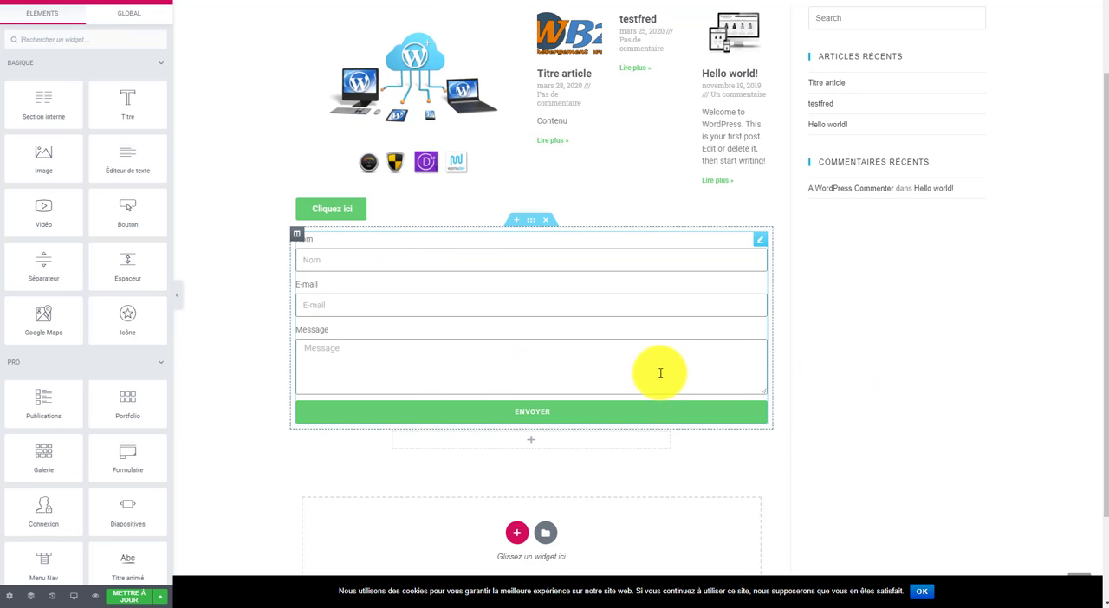
scroll(683, 434, down, 1)
scroll(683, 433, down, 1)
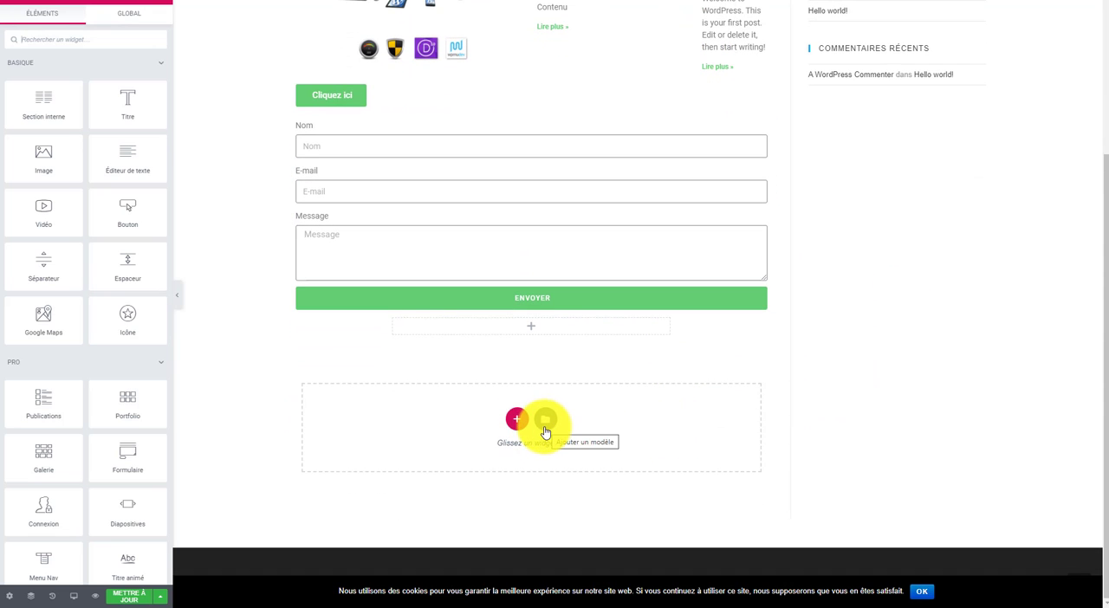
scroll(425, 289, up, 2)
scroll(494, 376, up, 1)
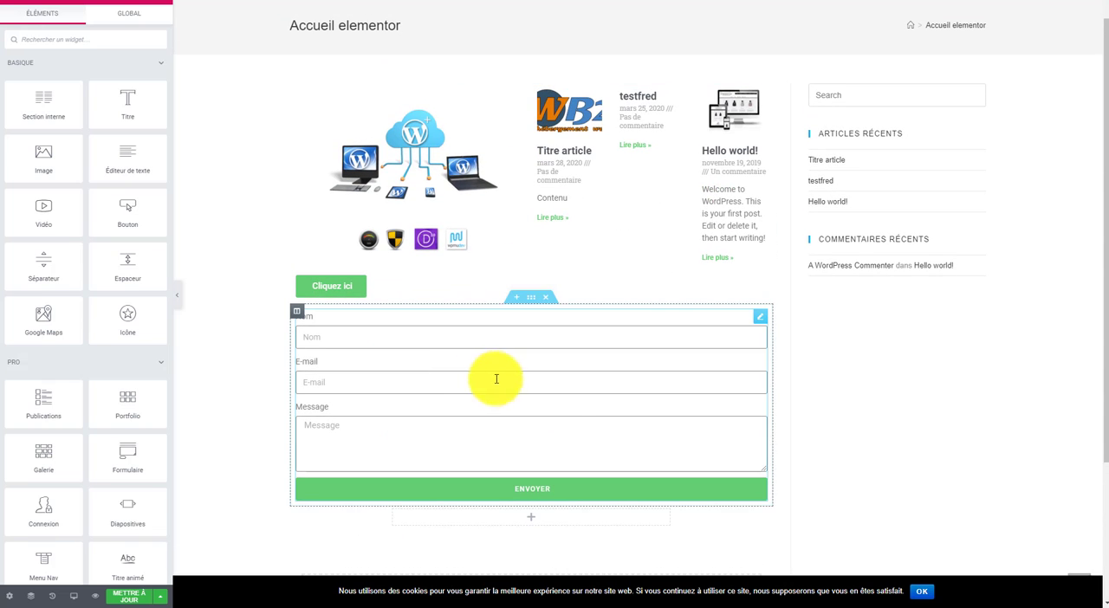
scroll(443, 402, down, 1)
scroll(442, 403, down, 1)
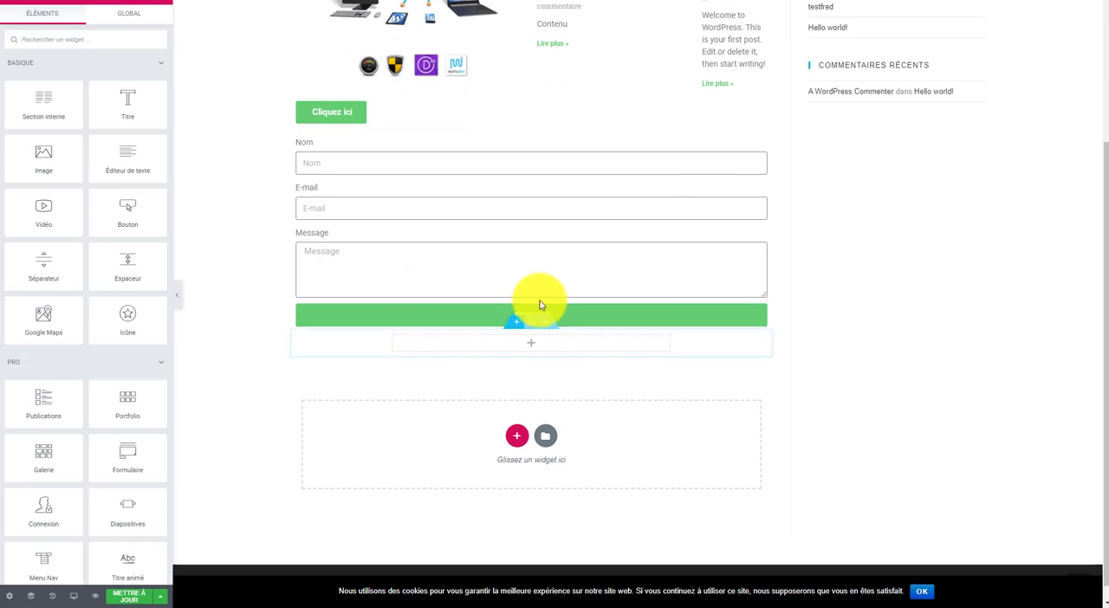
scroll(389, 441, down, 1)
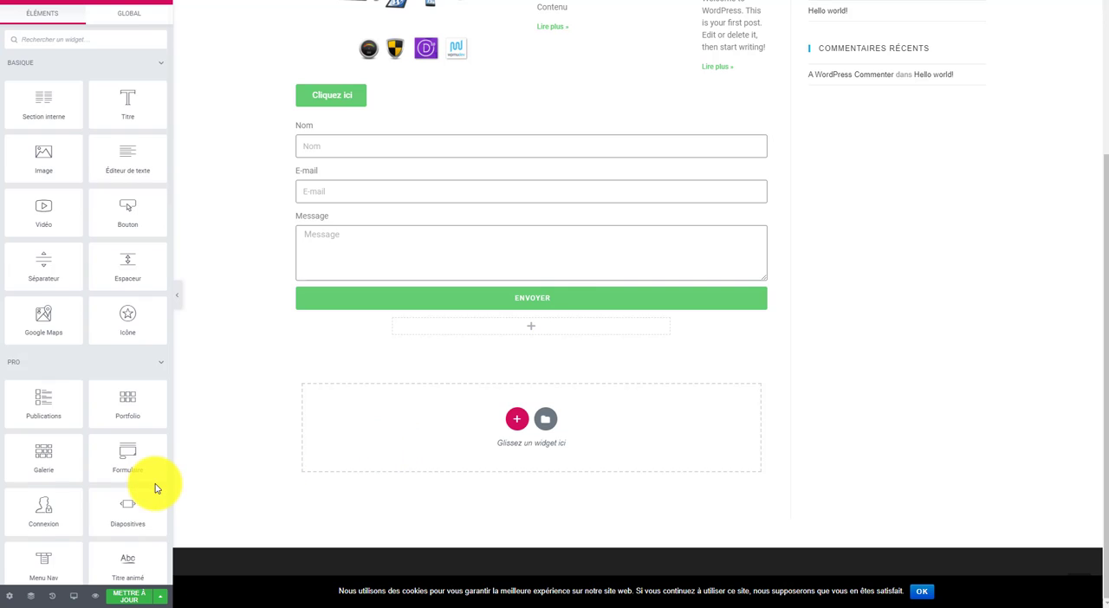
Step: Add a Connexion widget as a new section at the bottom of the page and check the resulting layout
scroll(156, 490, down, 1)
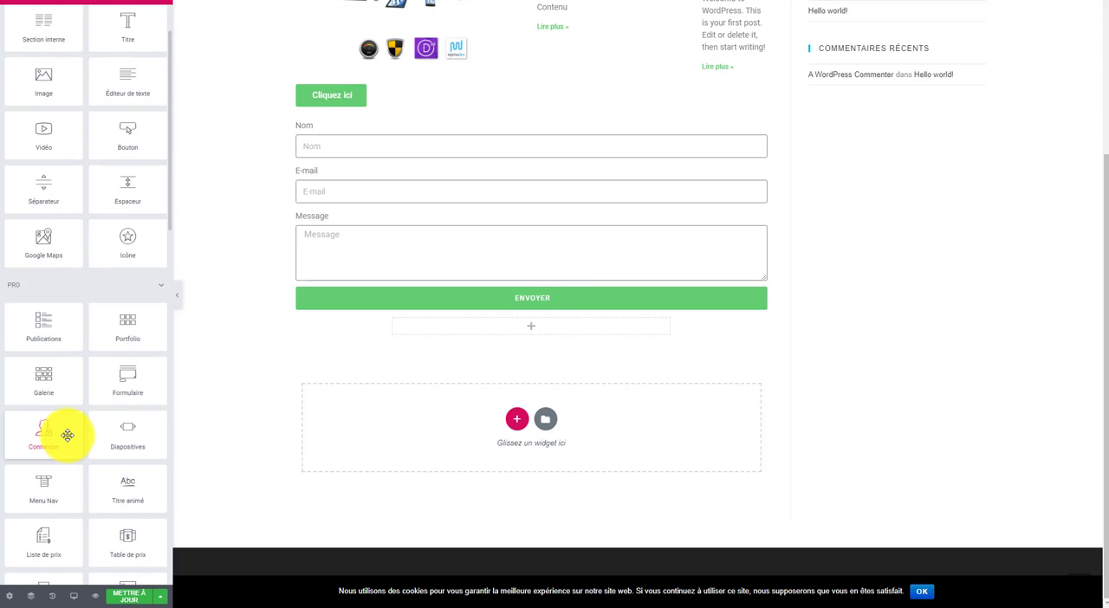
drag(43, 431, 551, 421)
scroll(517, 453, down, 3)
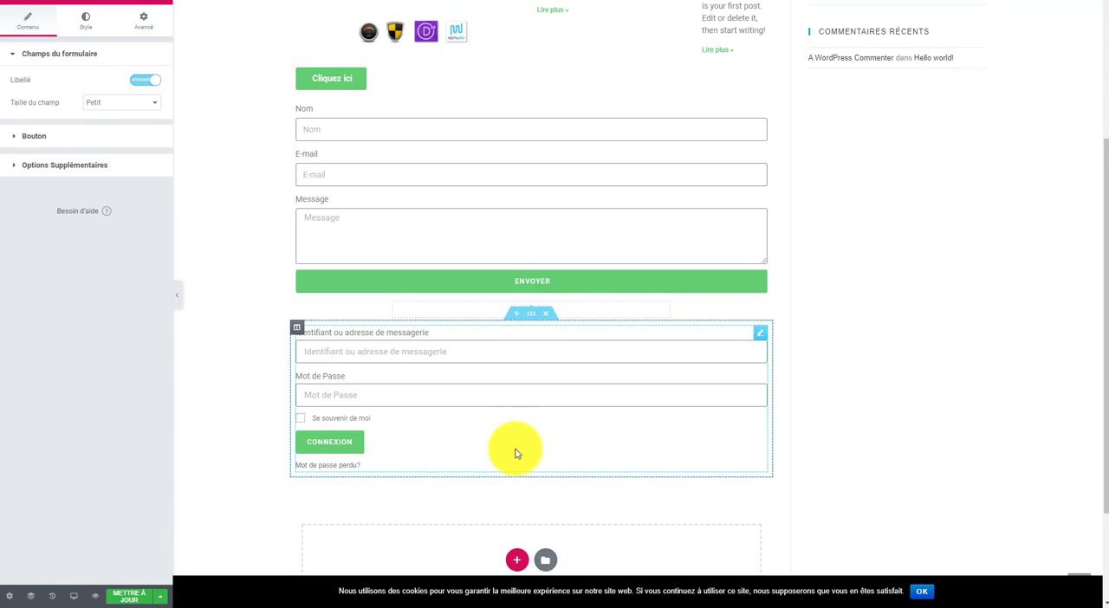
scroll(598, 460, up, 5)
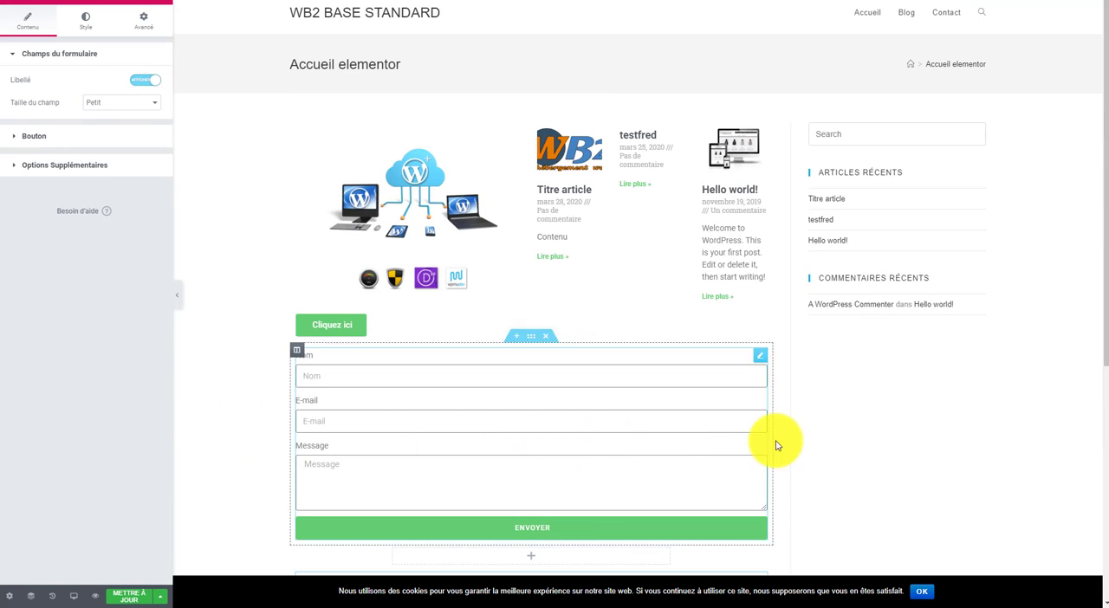
scroll(658, 405, down, 4)
scroll(641, 420, up, 5)
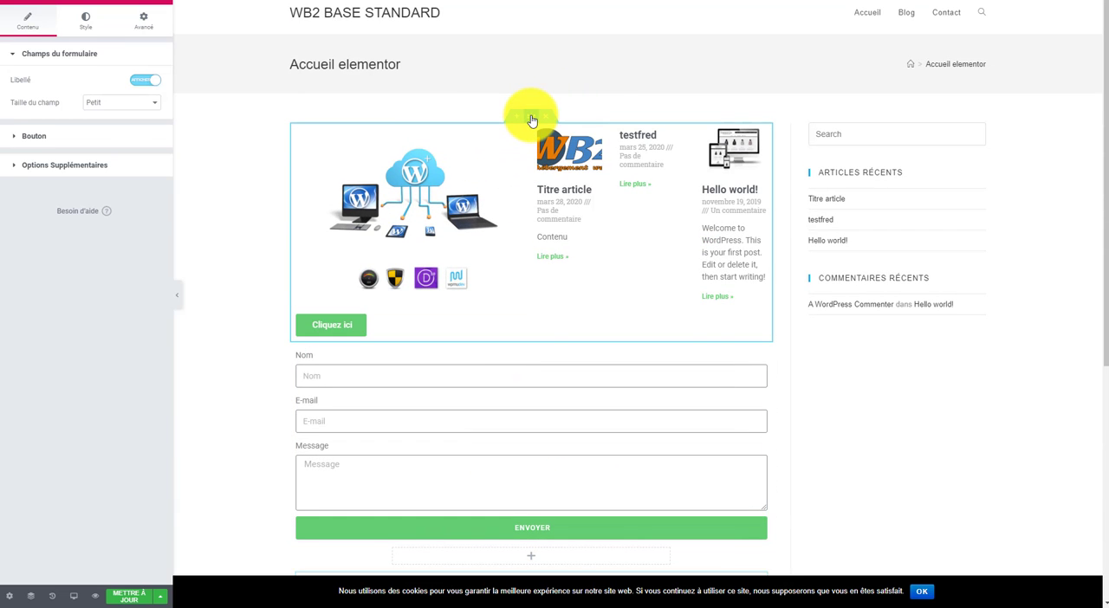
Step: Give the two-column section a Classique background with the image hebergement-wordpress-2-600x600-1-Copie.png from the media library
click(532, 118)
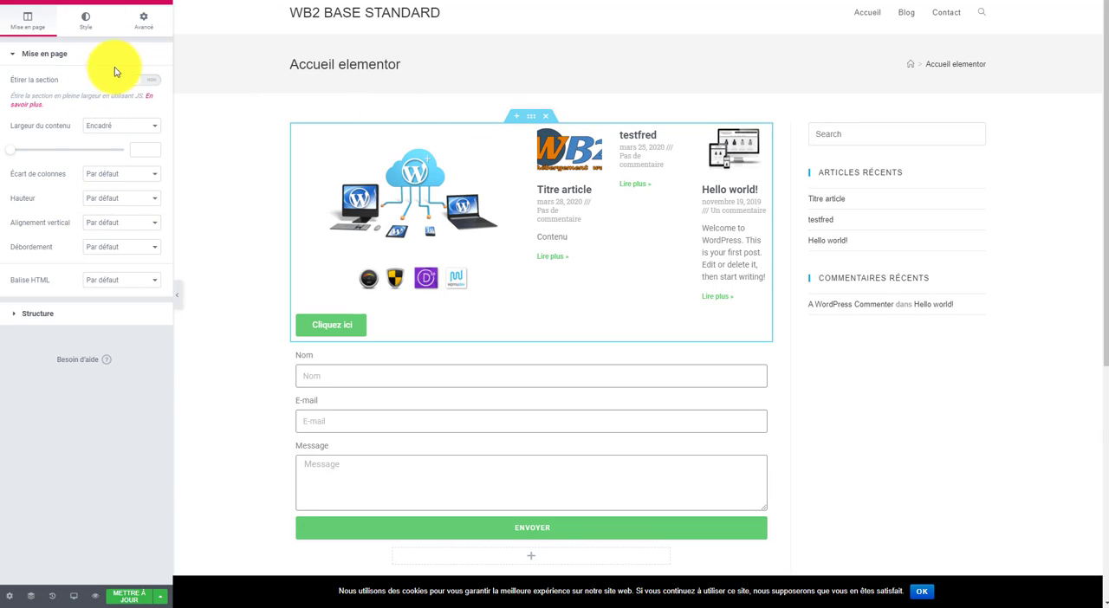
click(85, 26)
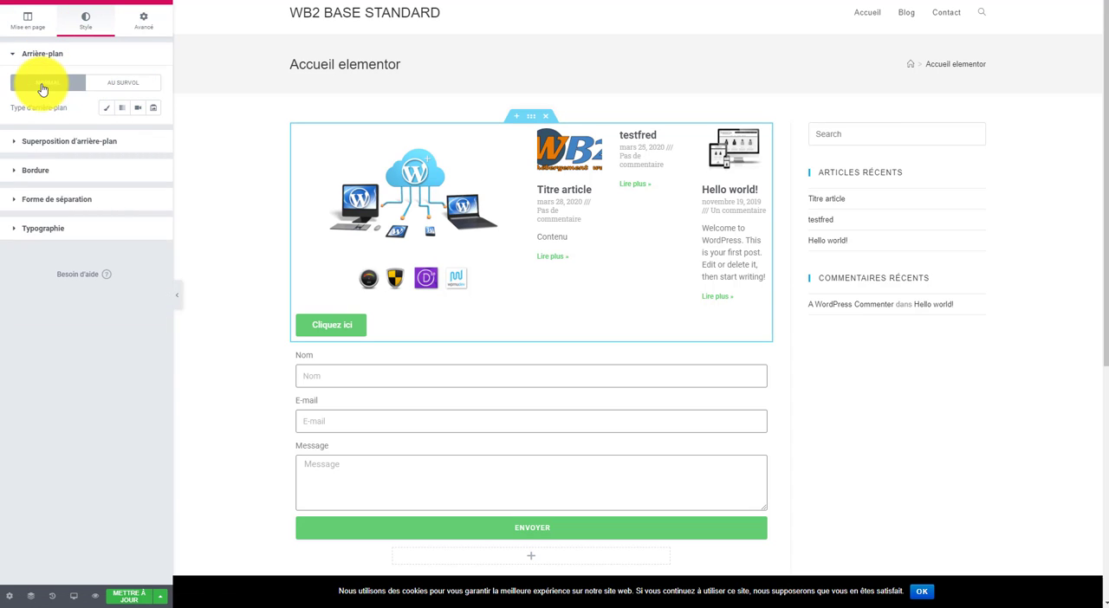
click(110, 115)
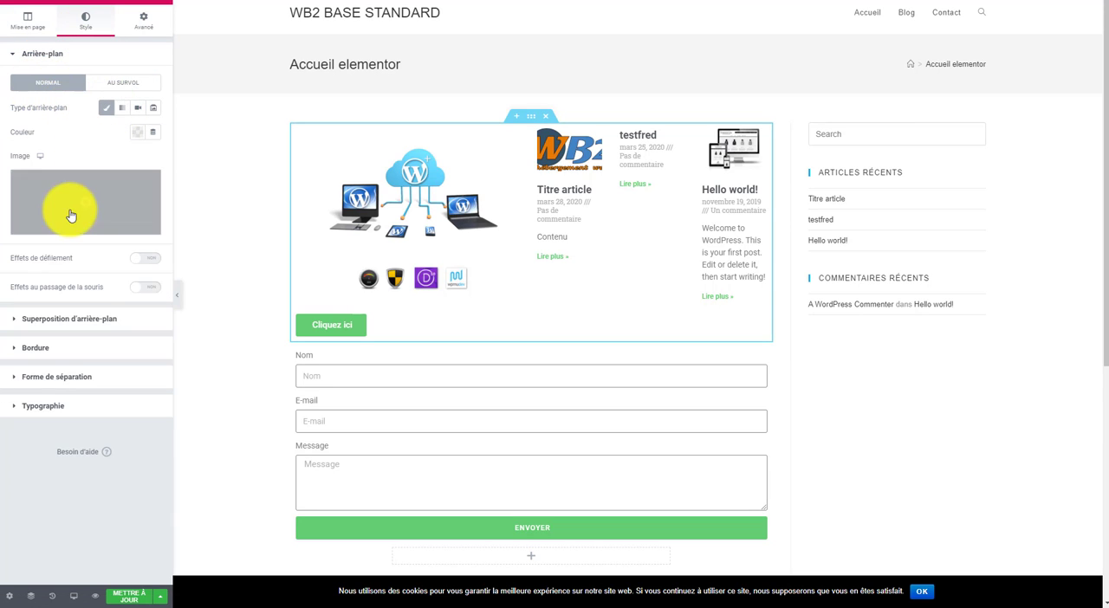
click(91, 205)
click(85, 130)
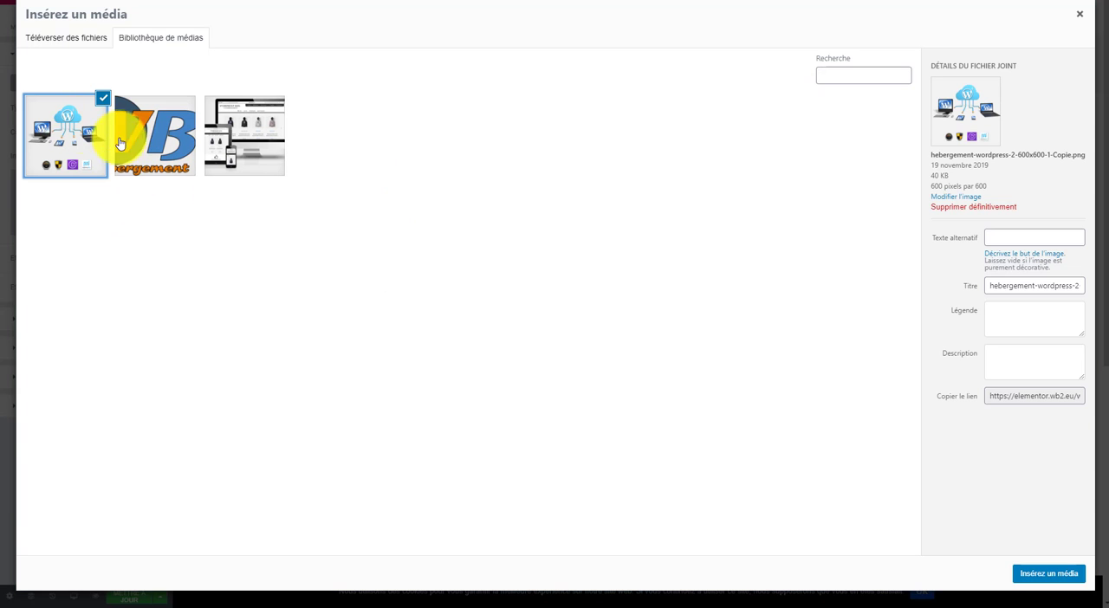
click(1044, 578)
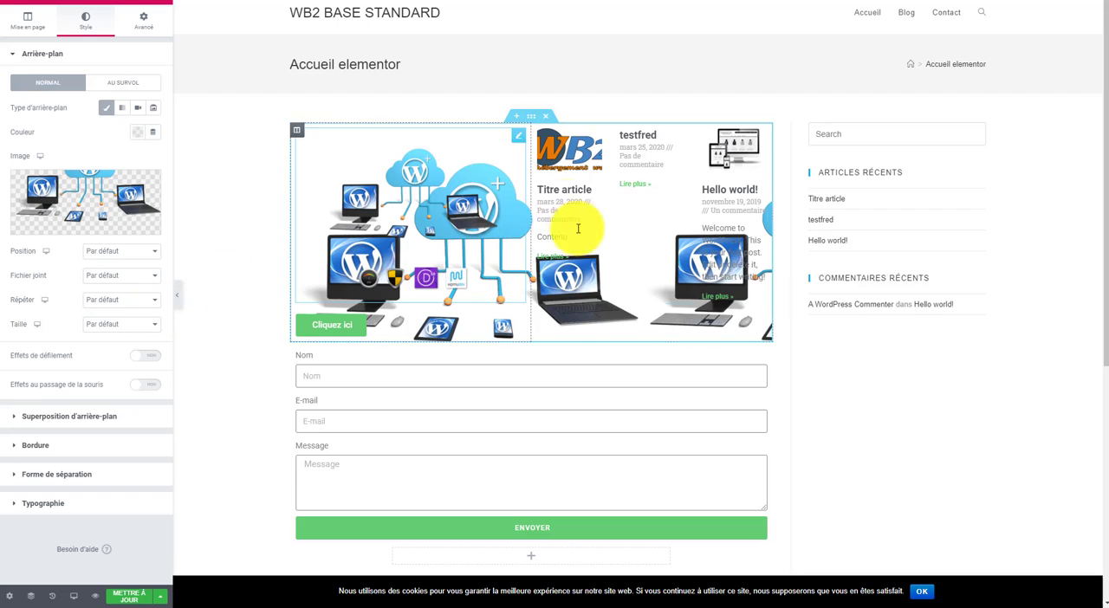
scroll(512, 297, down, 2)
scroll(376, 290, up, 2)
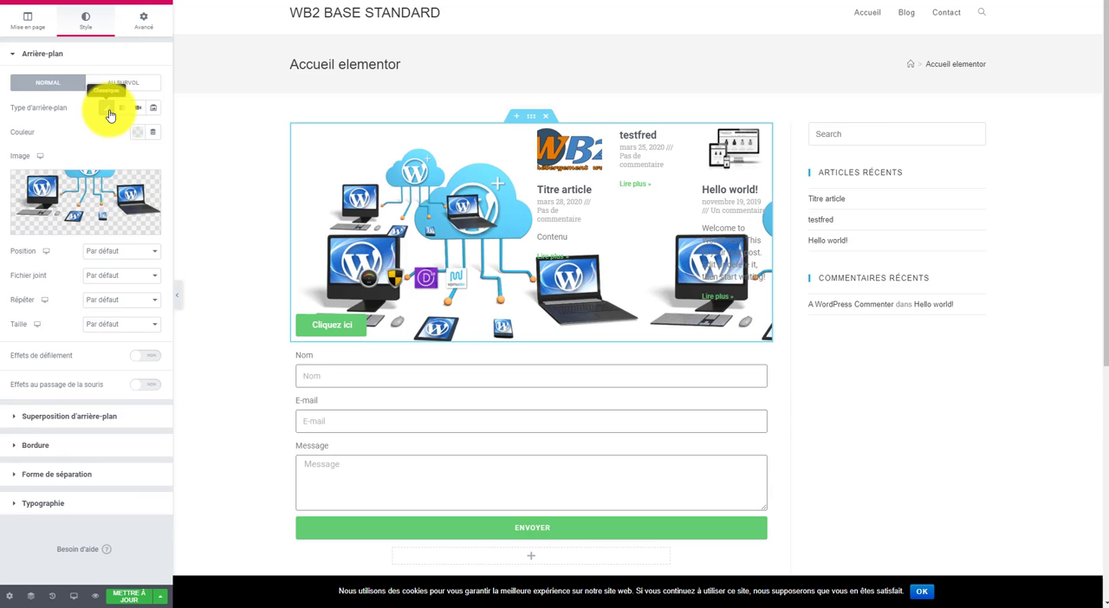
Step: Set the two-column section's background colour to dark red #AE0B0B and leave its settings
click(141, 134)
drag(177, 212, 209, 196)
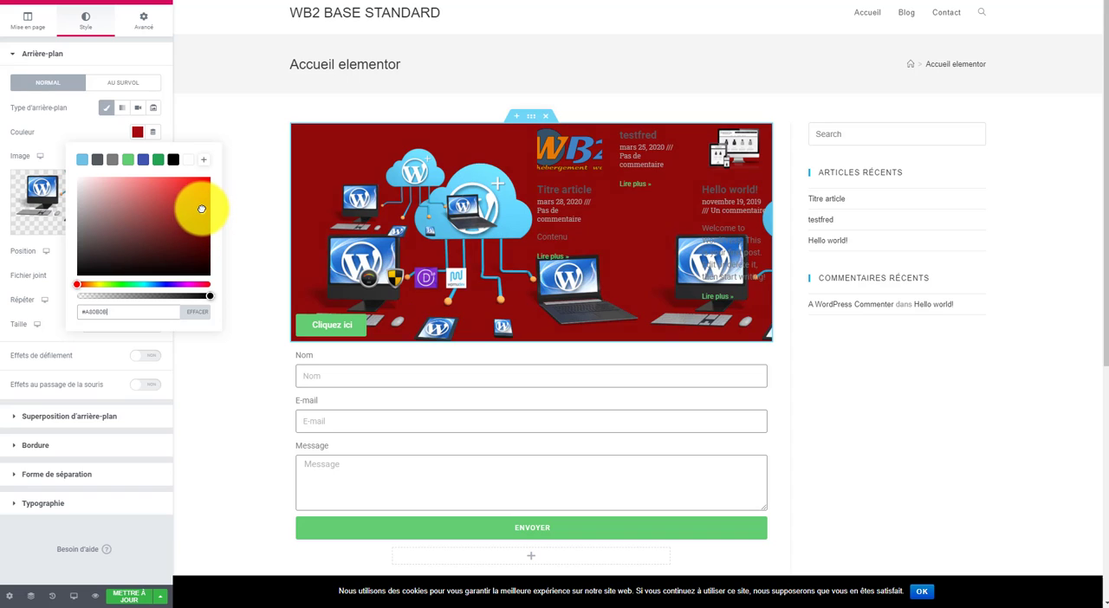
drag(202, 208, 201, 208)
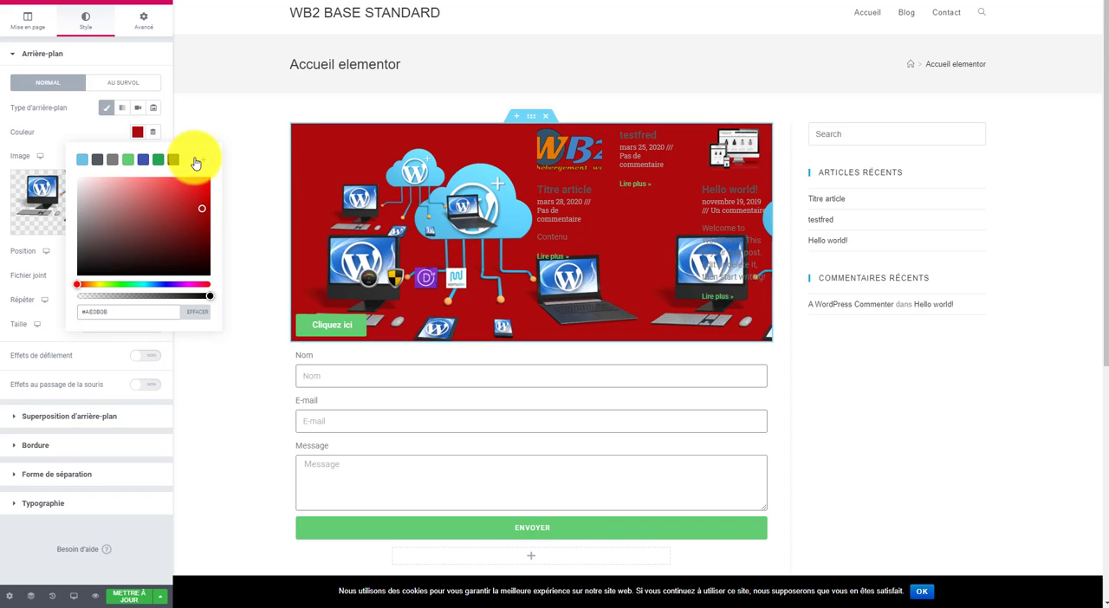
click(268, 132)
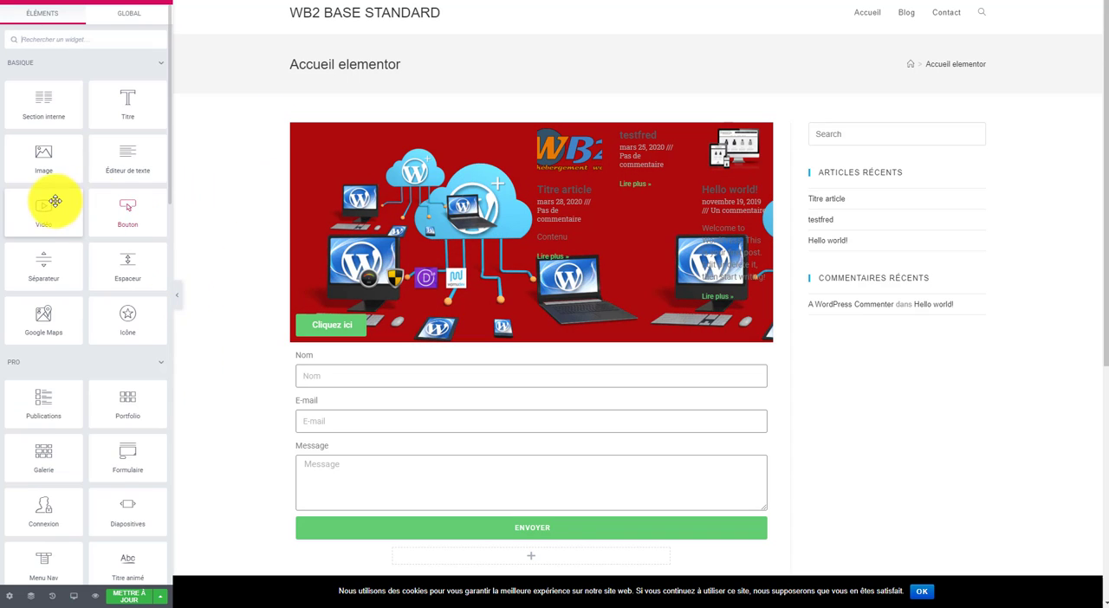
Step: Add a SoundCloud widget to the empty area between the contact form and the login form, and check its content and advanced settings
scroll(111, 401, down, 6)
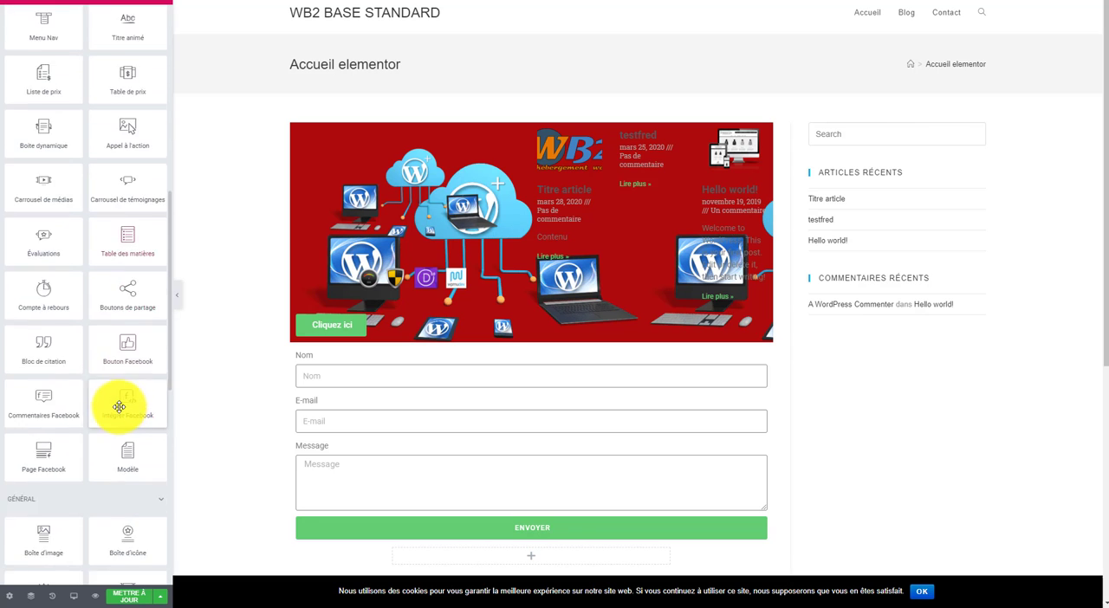
scroll(118, 406, down, 3)
scroll(121, 410, down, 1)
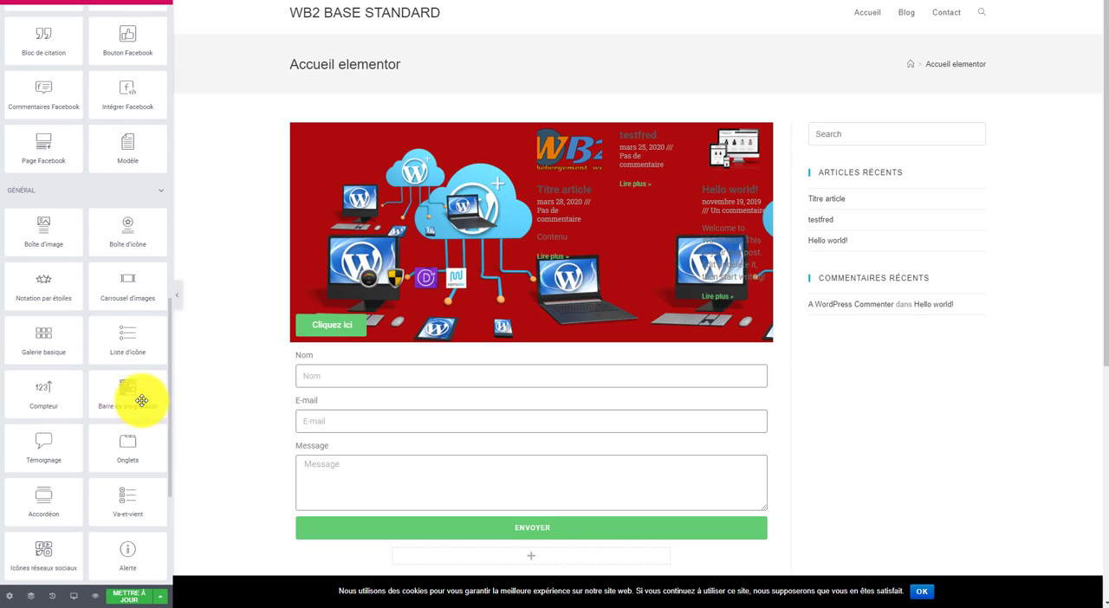
scroll(141, 394, down, 3)
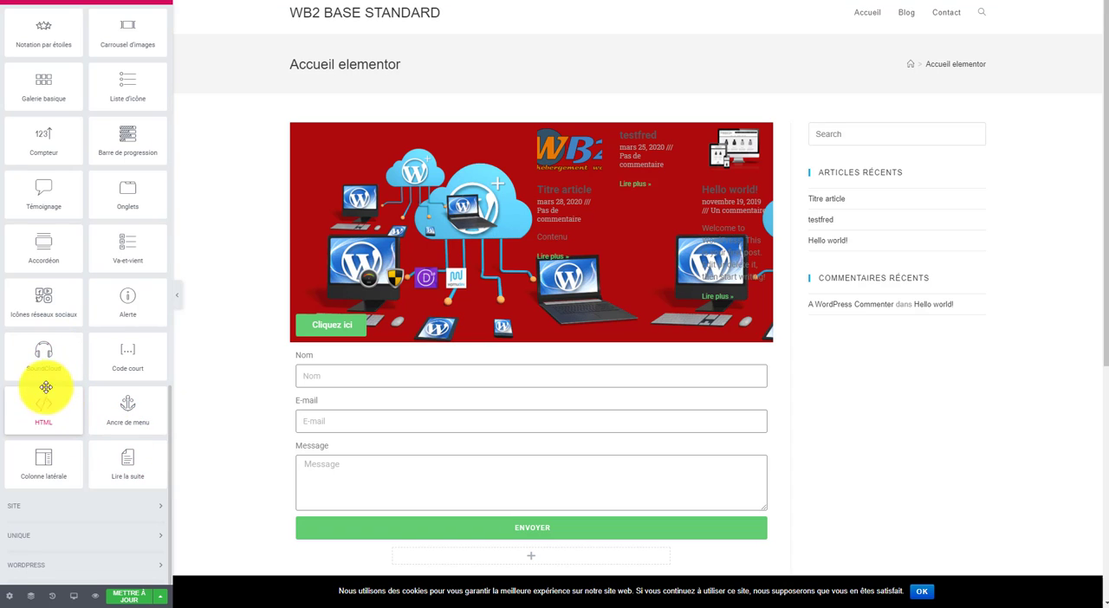
drag(42, 354, 641, 524)
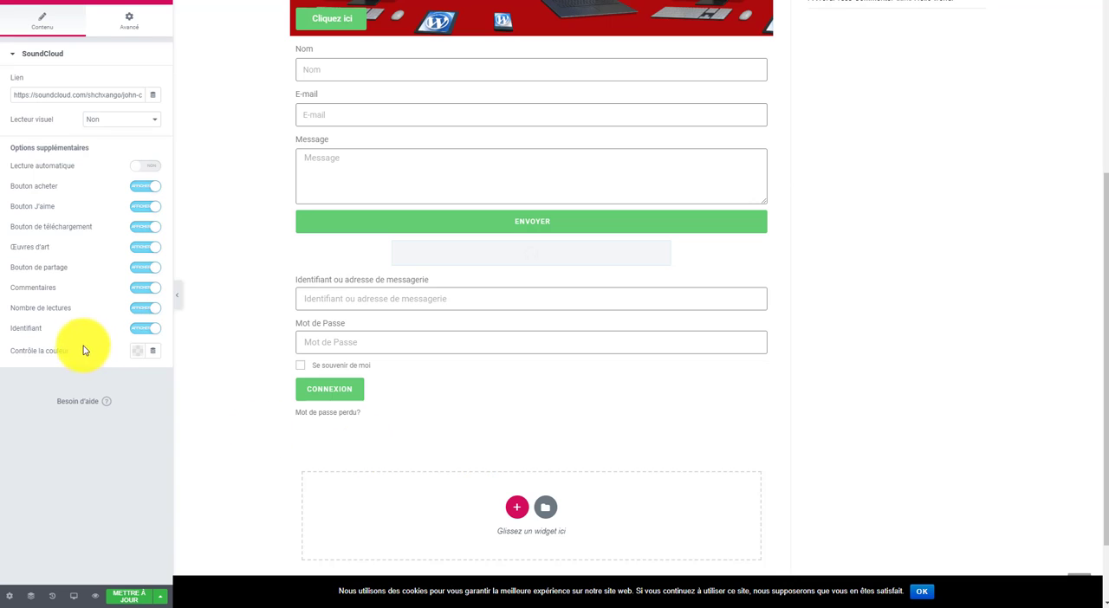
click(128, 24)
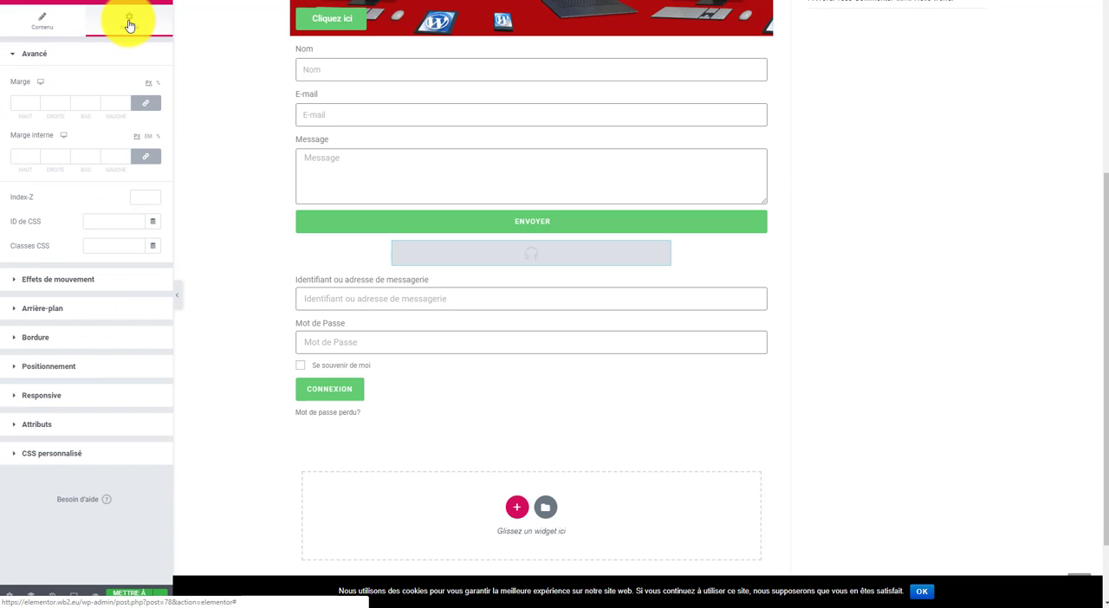
click(43, 21)
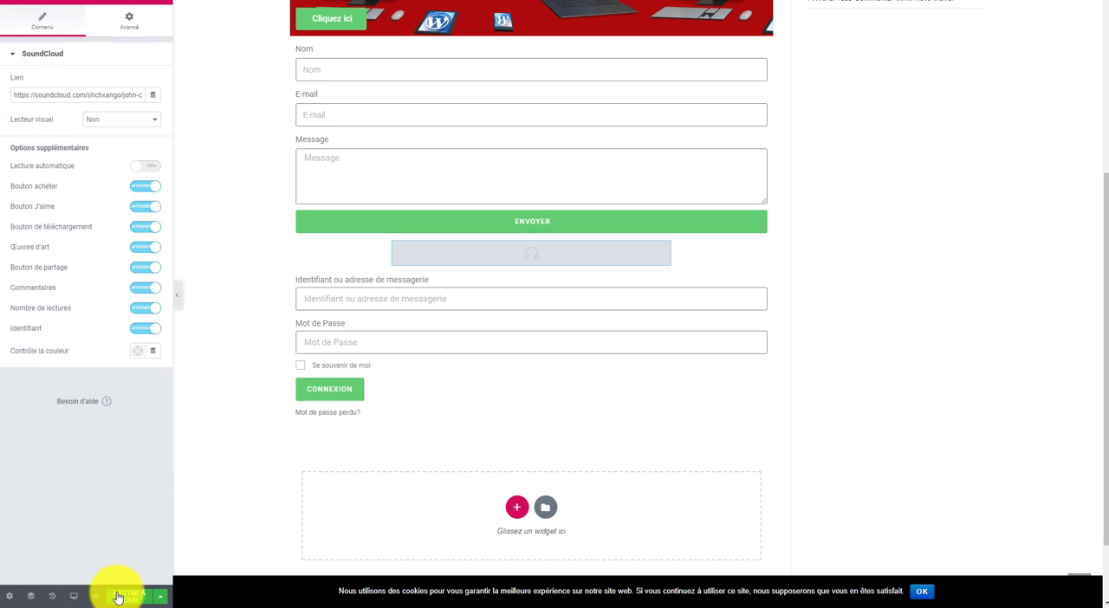
Step: Return to the widget list and review the page's sections from the header to the footer
scroll(438, 508, down, 1)
scroll(425, 441, up, 5)
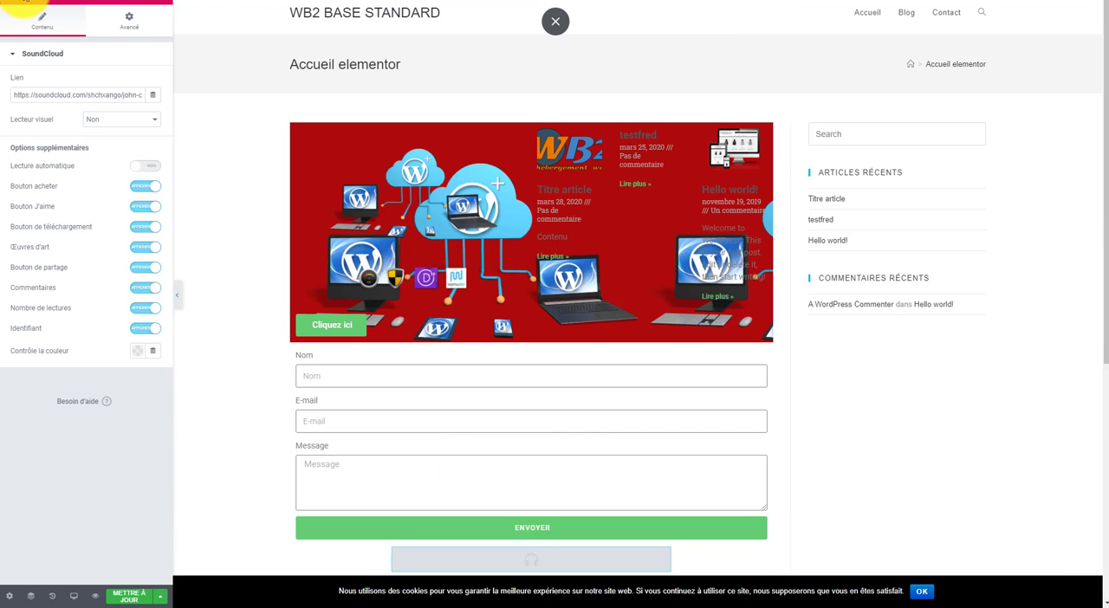
click(8, 4)
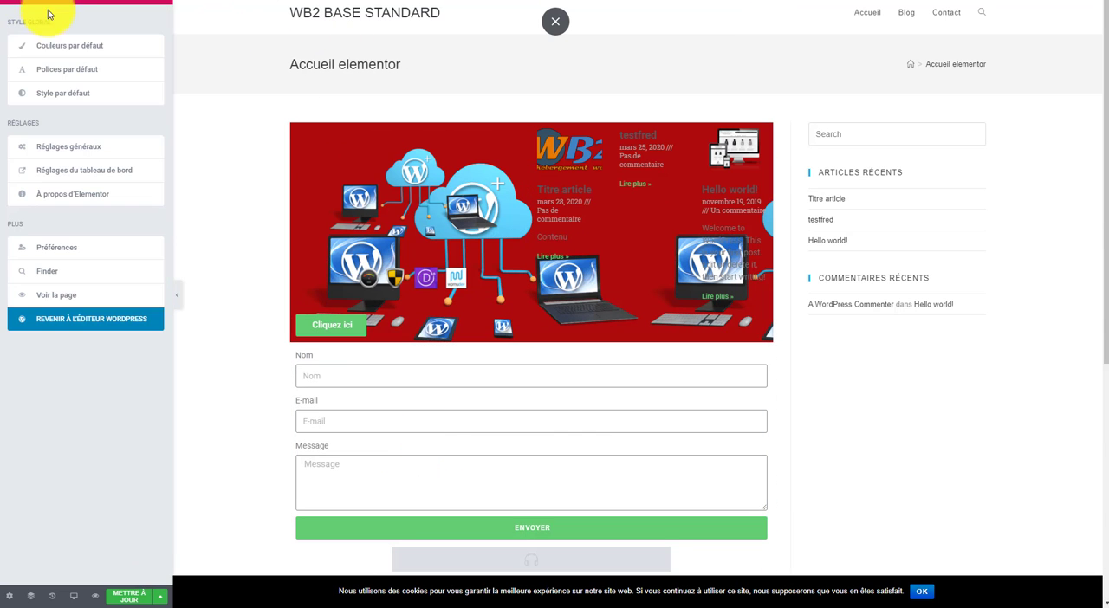
click(162, 4)
scroll(144, 290, down, 10)
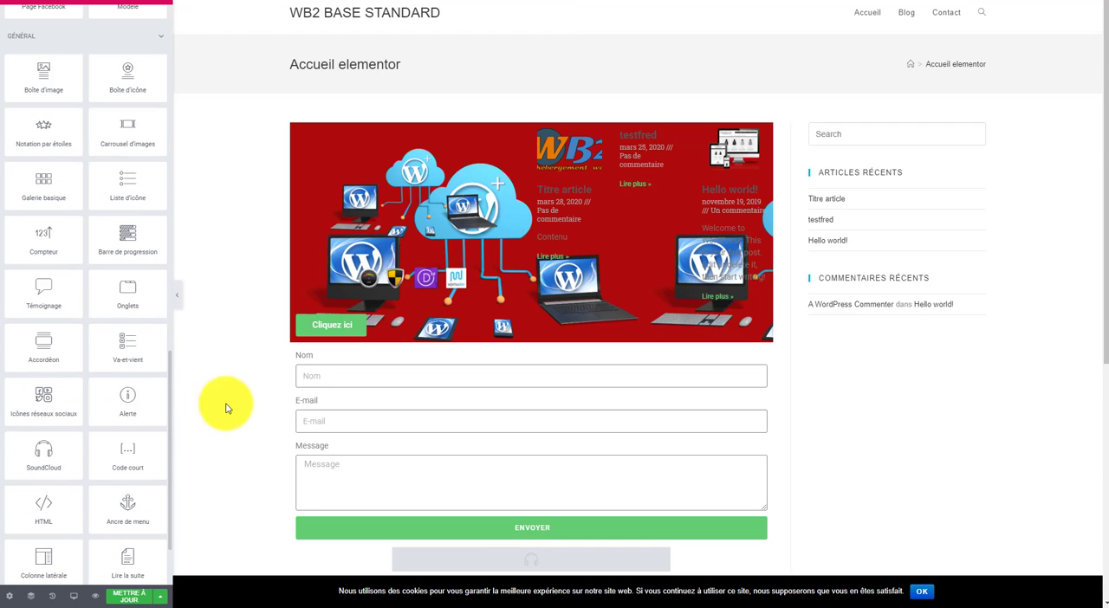
scroll(327, 249, down, 3)
scroll(328, 249, up, 3)
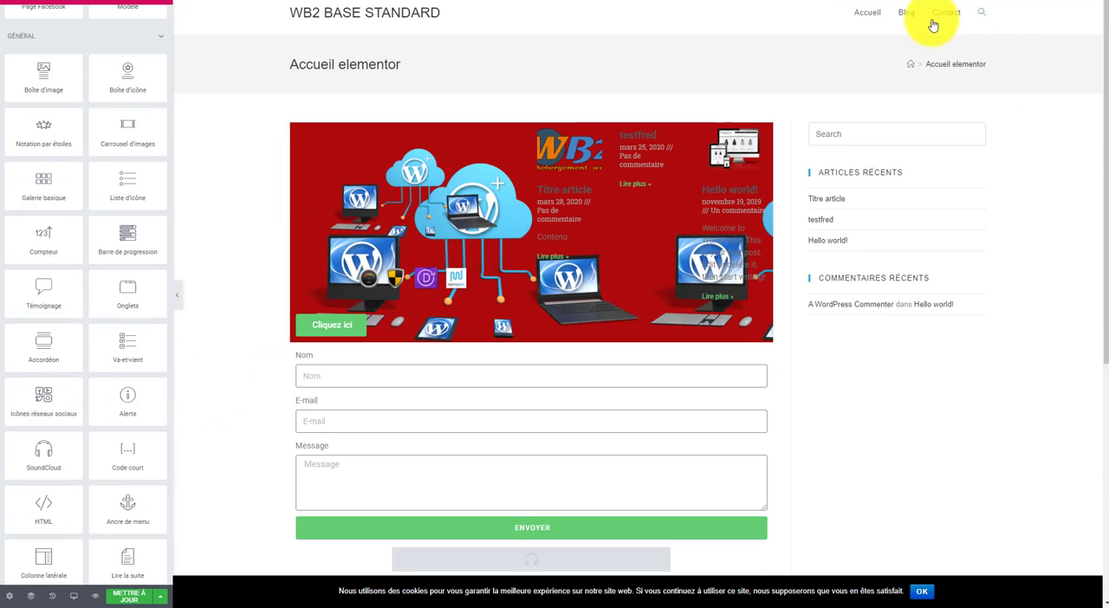
scroll(725, 339, down, 5)
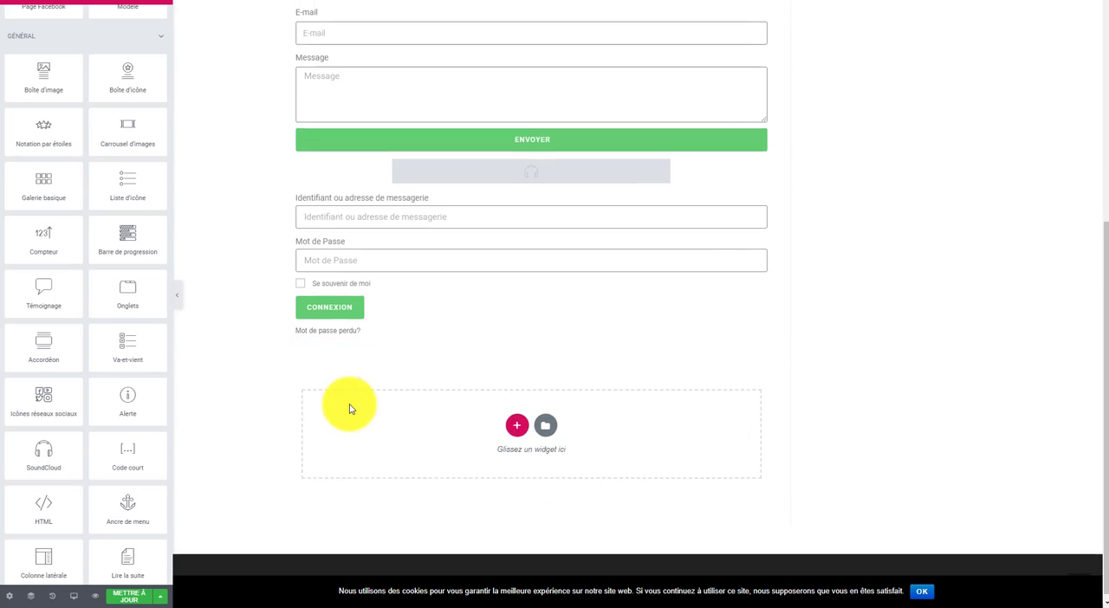
scroll(355, 407, up, 5)
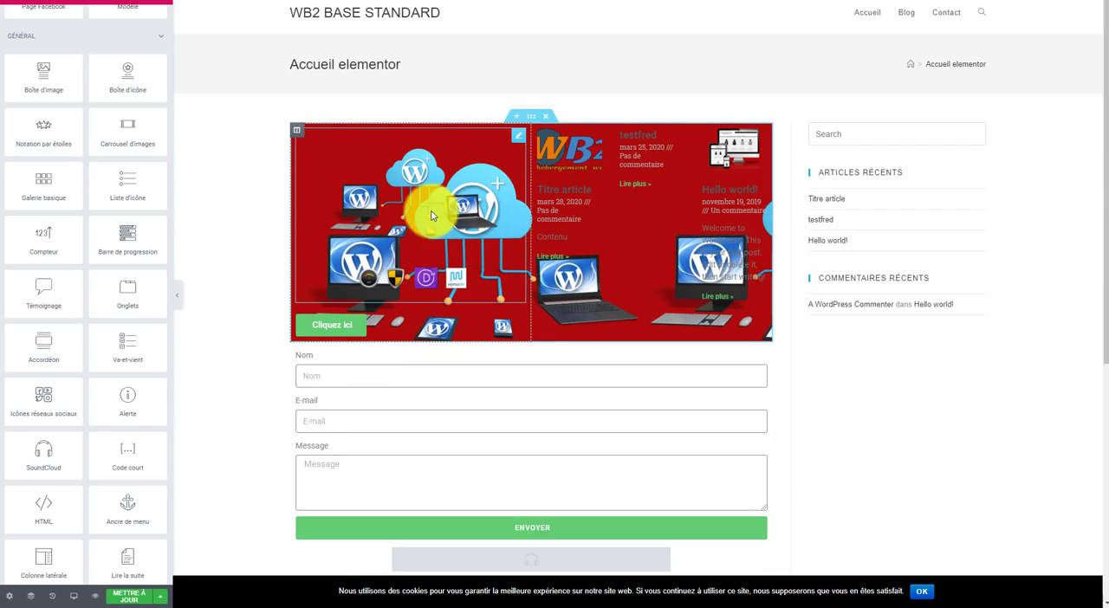
scroll(508, 280, down, 2)
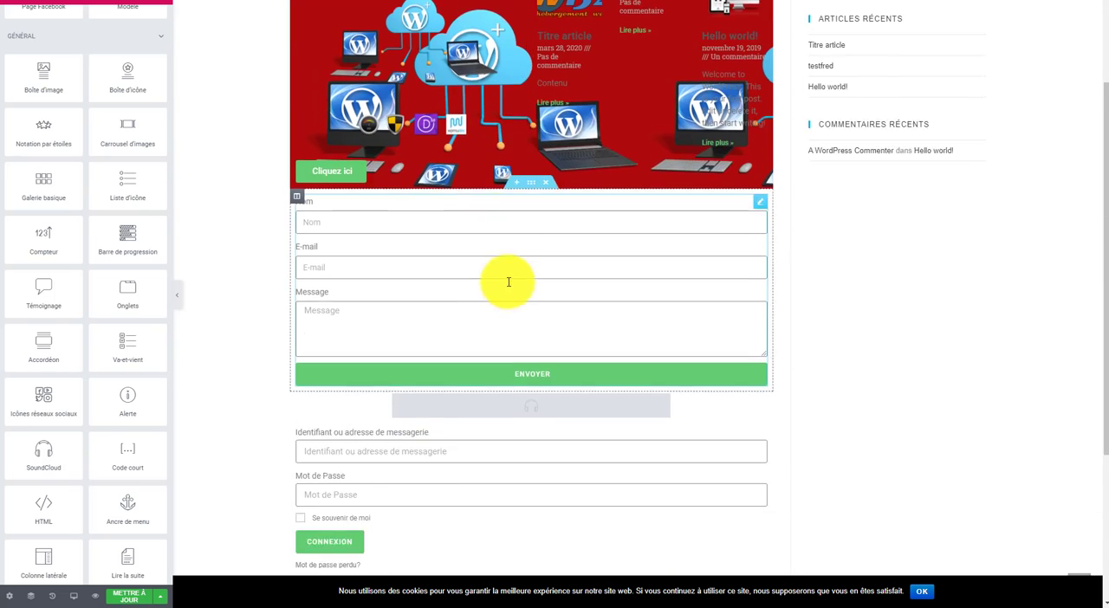
scroll(663, 95, up, 2)
Step: Delete the red two-column section, the contact form section and the SoundCloud section, keeping only the login form
click(547, 119)
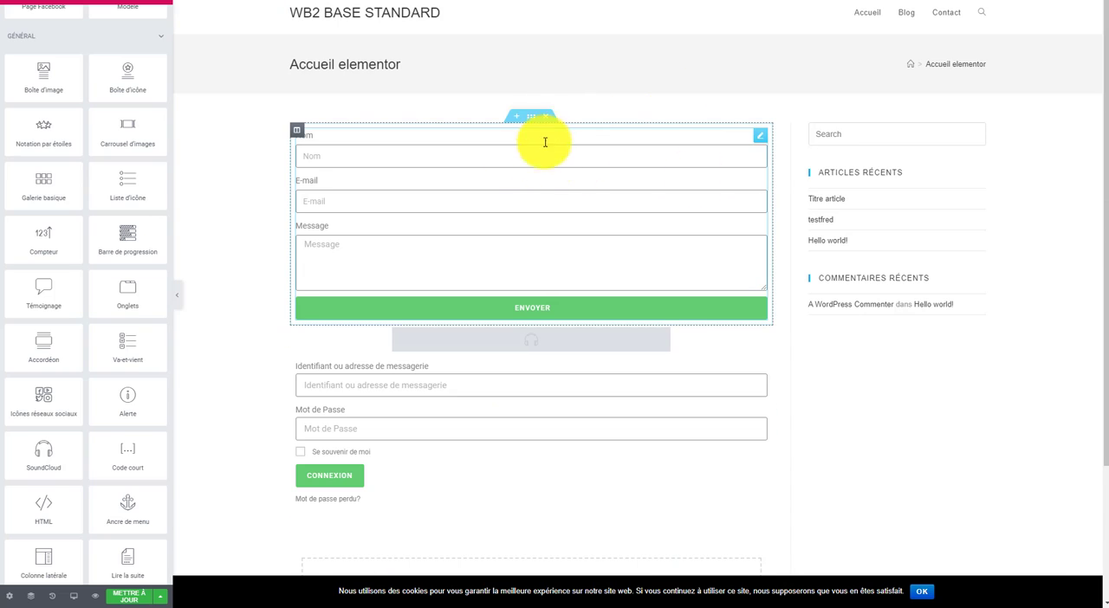
click(544, 115)
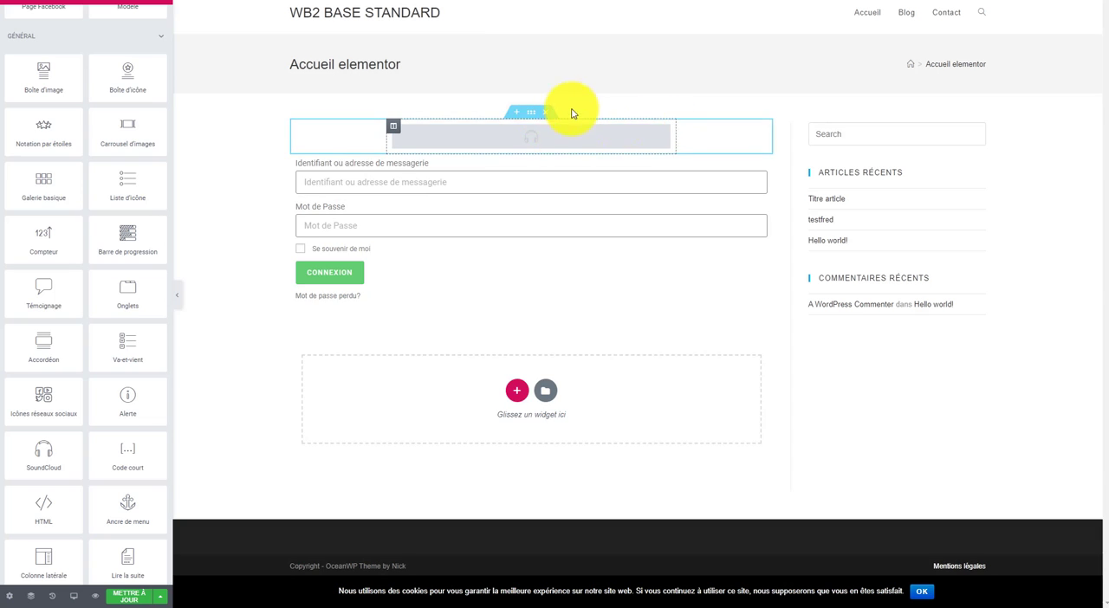
click(537, 141)
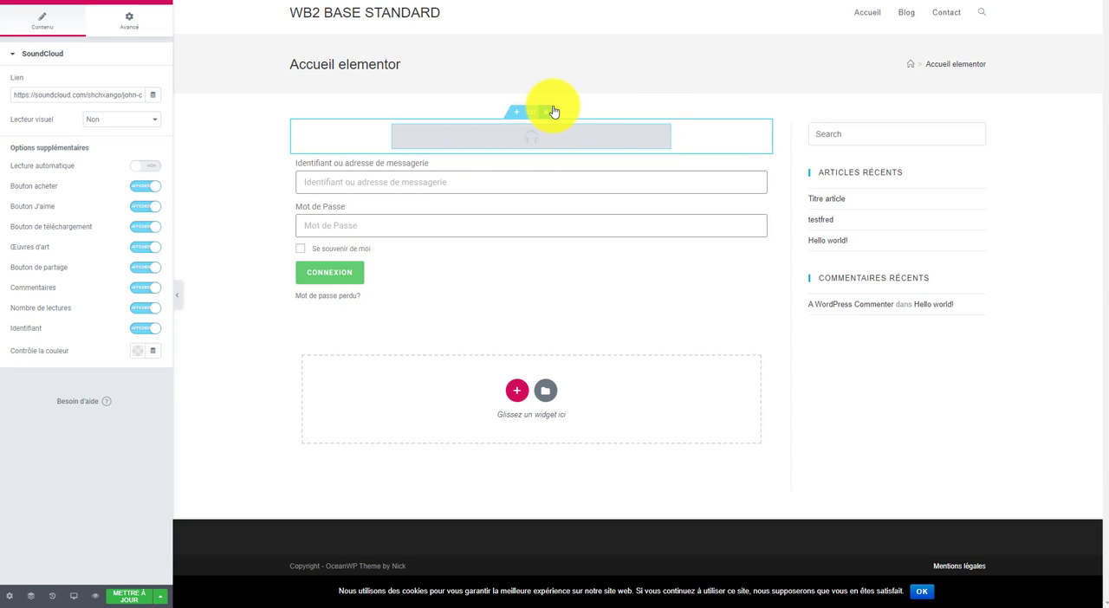
click(554, 112)
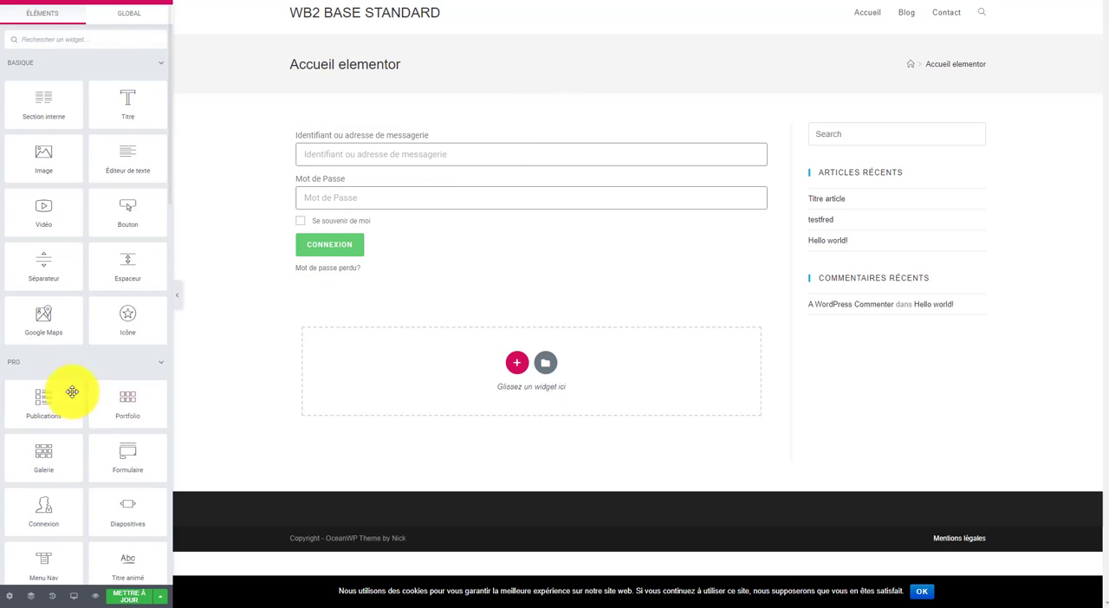
Step: Add an Espaceur widget above the login form in the same column and leave its settings
scroll(71, 391, down, 2)
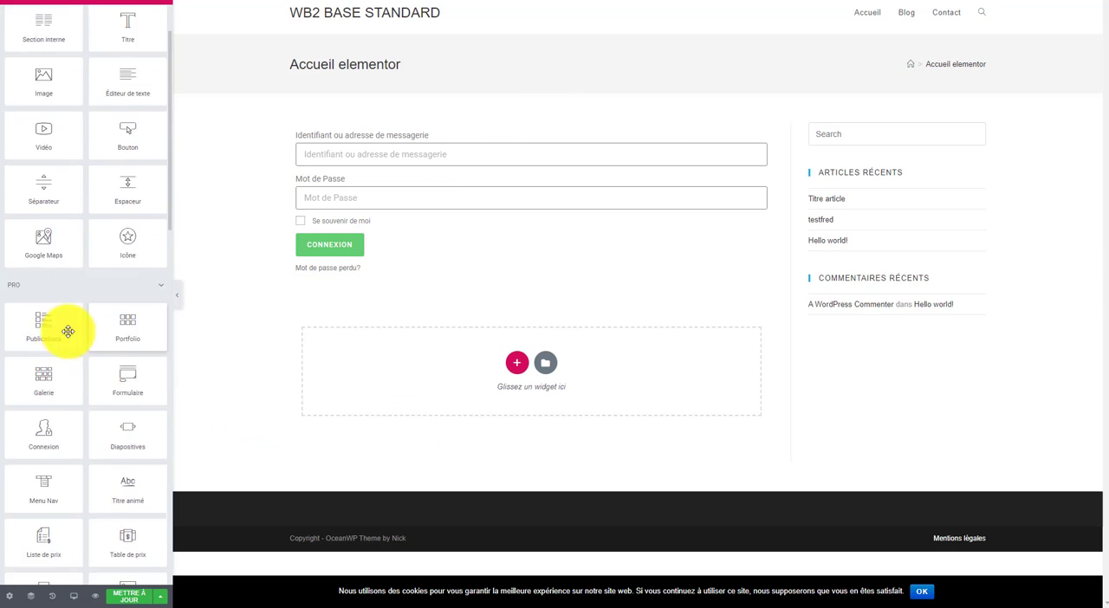
scroll(69, 329, up, 2)
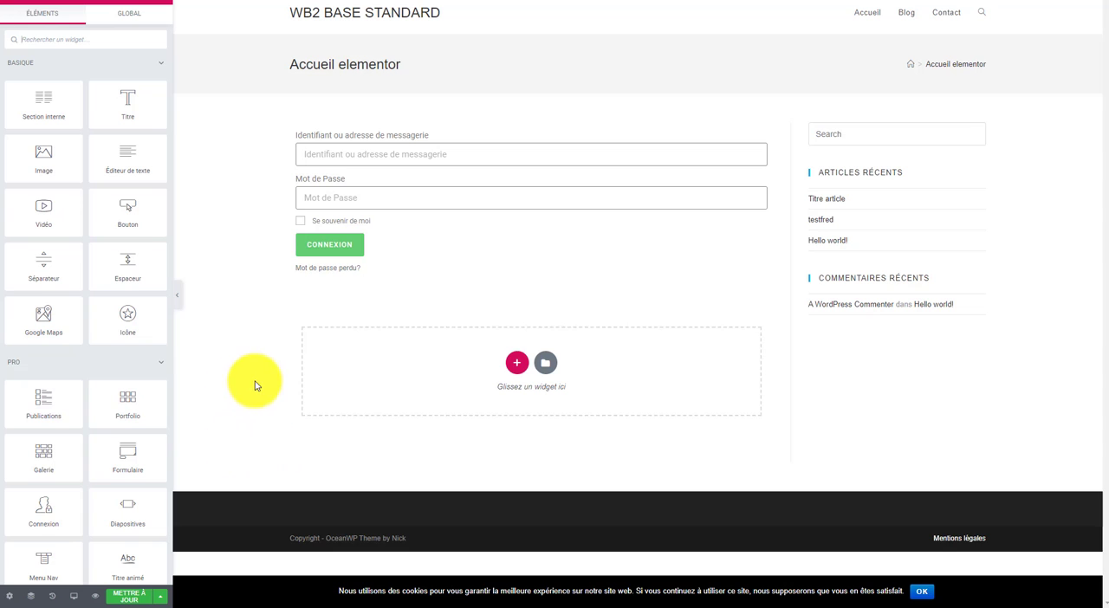
scroll(138, 363, down, 5)
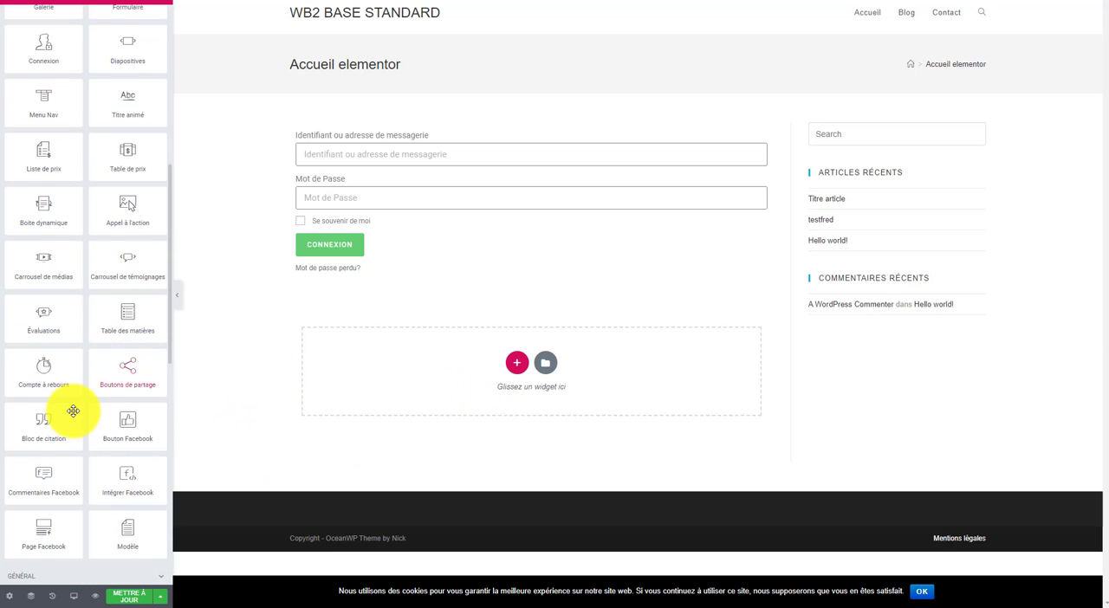
scroll(76, 405, up, 5)
scroll(87, 408, down, 10)
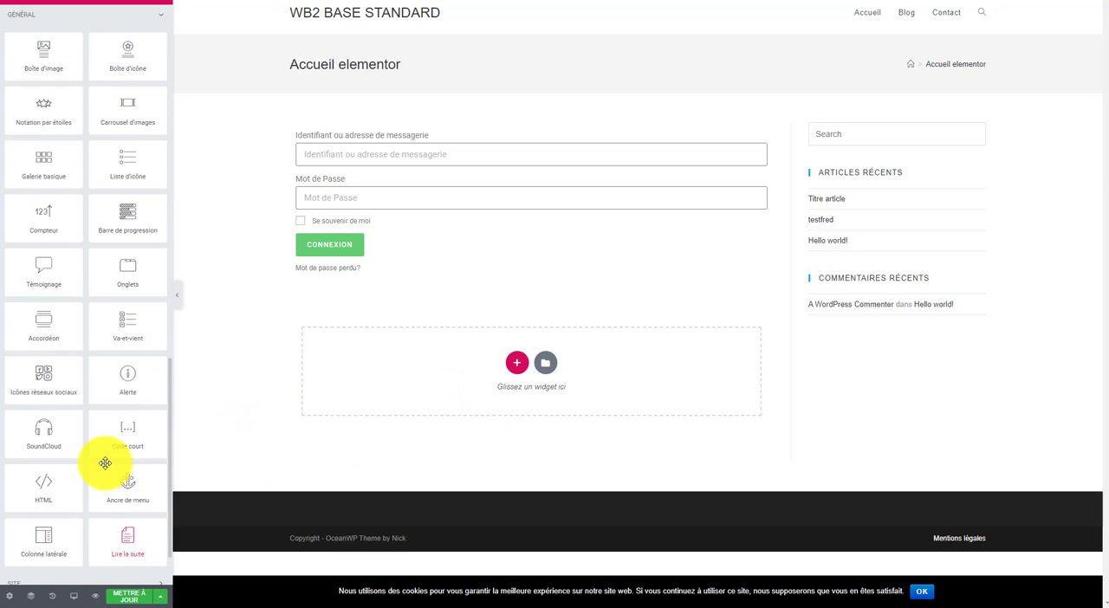
scroll(104, 462, up, 10)
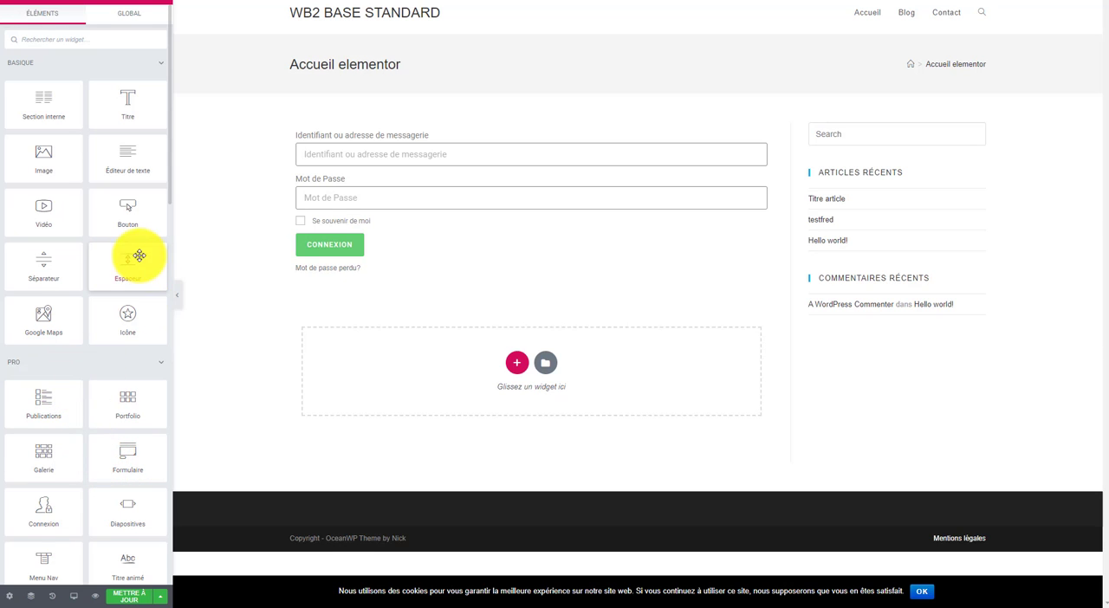
drag(138, 256, 490, 133)
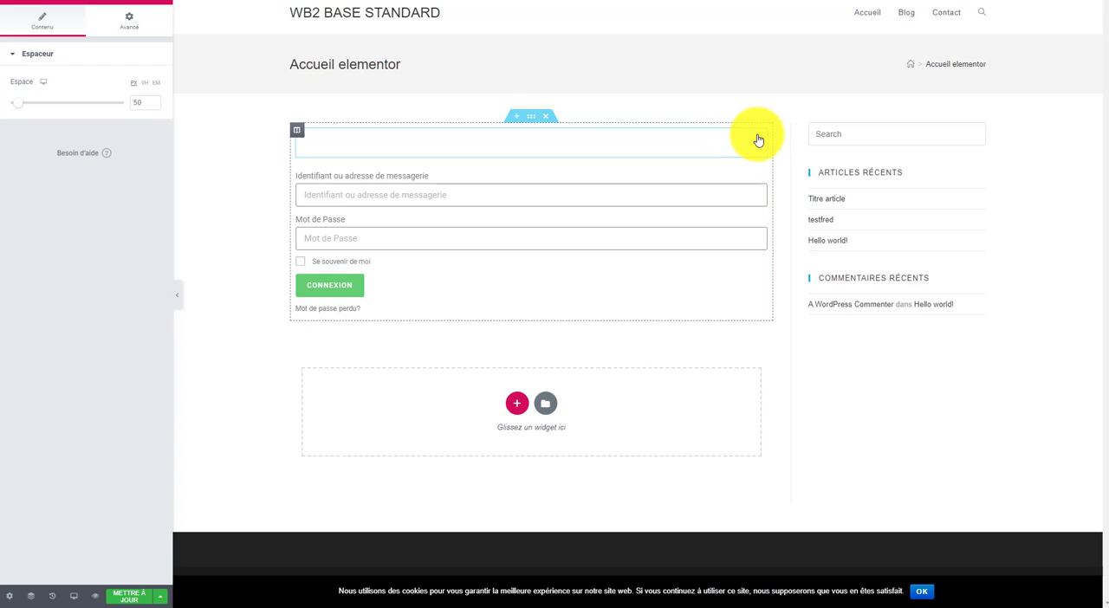
click(271, 258)
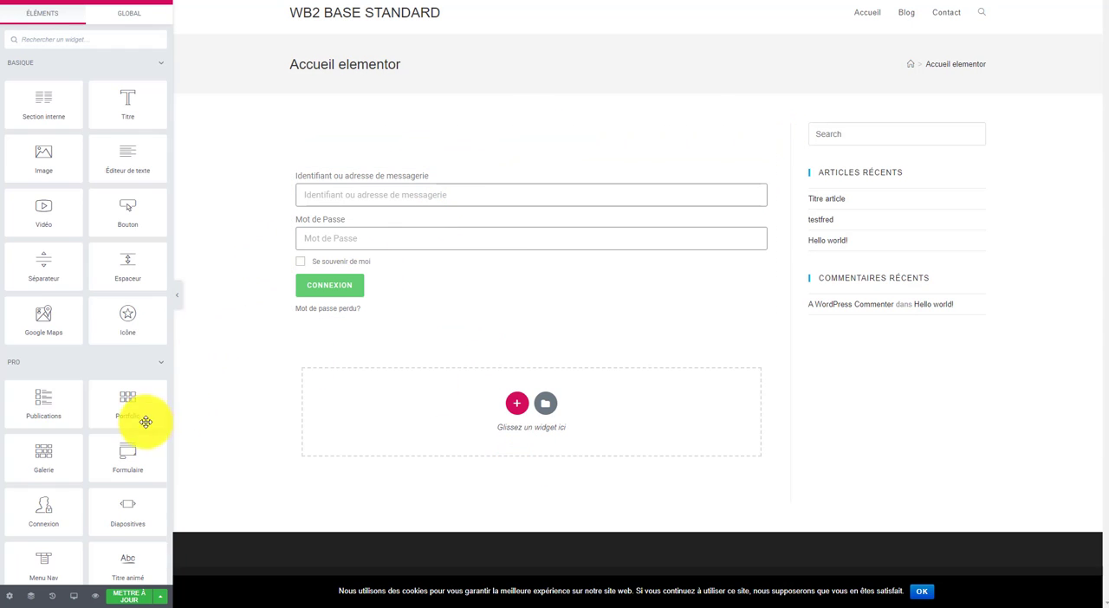
scroll(129, 446, down, 6)
scroll(129, 446, down, 8)
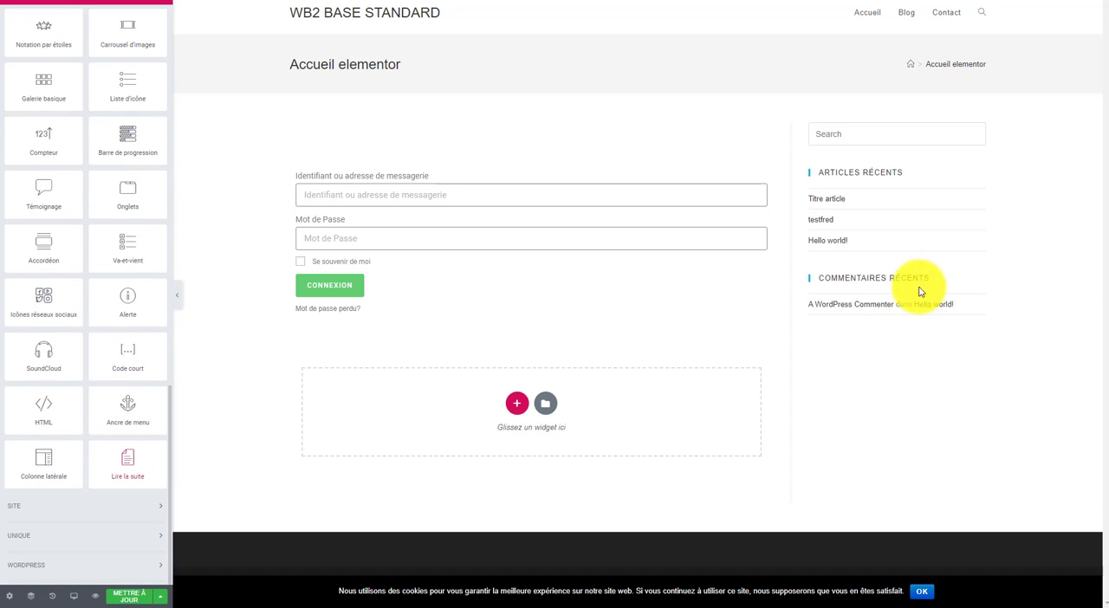